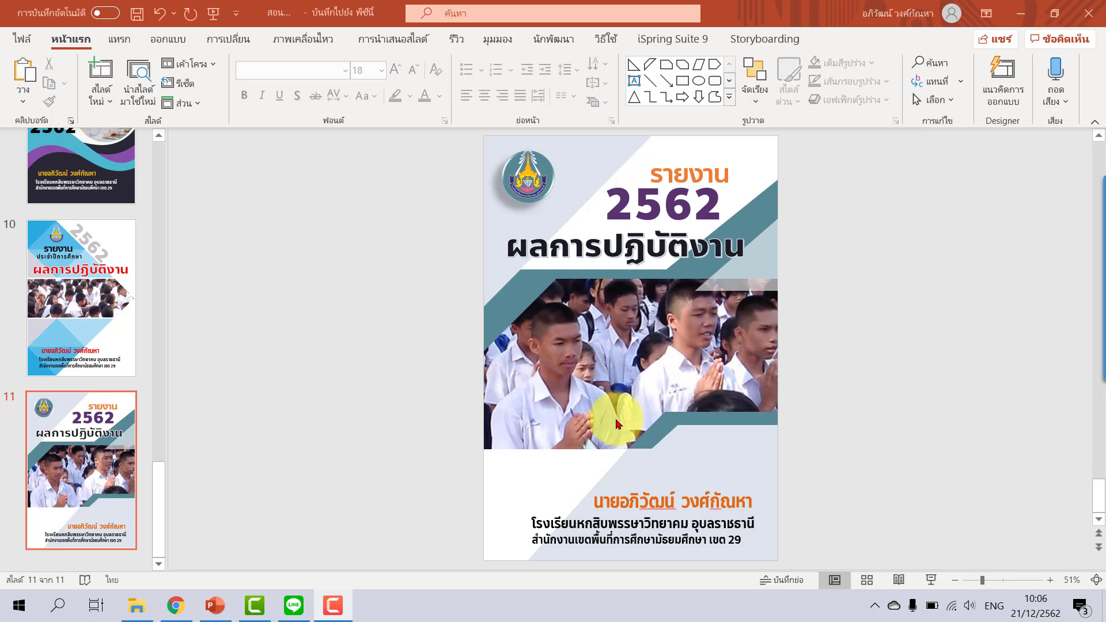
# Step: Open the File backstage Home page from the 11-slide report-cover presentation
pyautogui.click(23, 38)
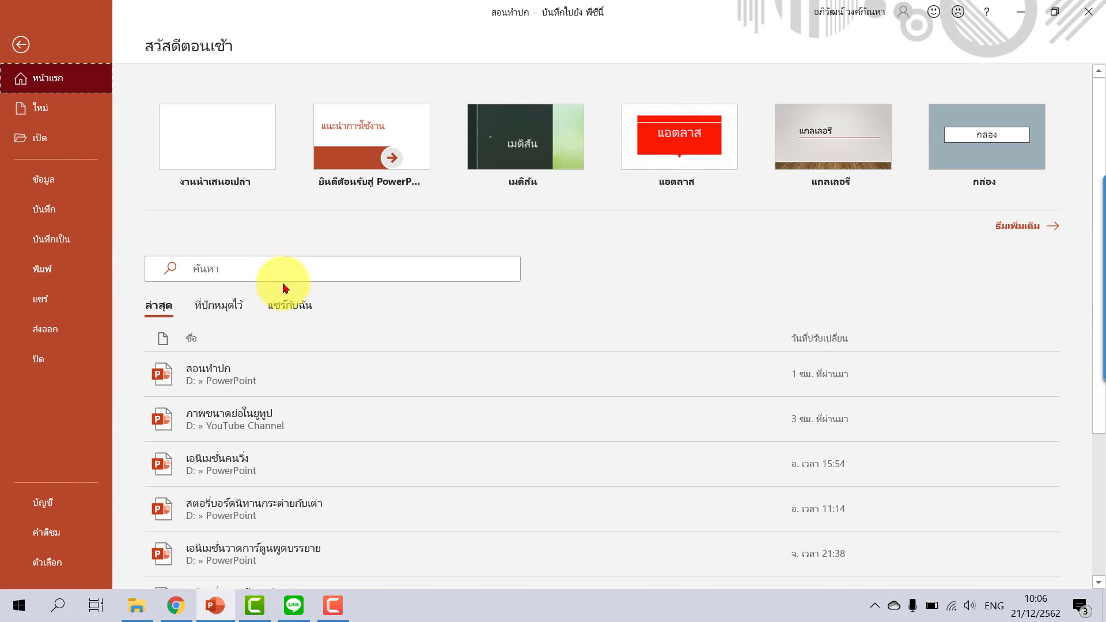
# Step: Create a new blank presentation and set its slide to the Blank layout
pyautogui.click(239, 161)
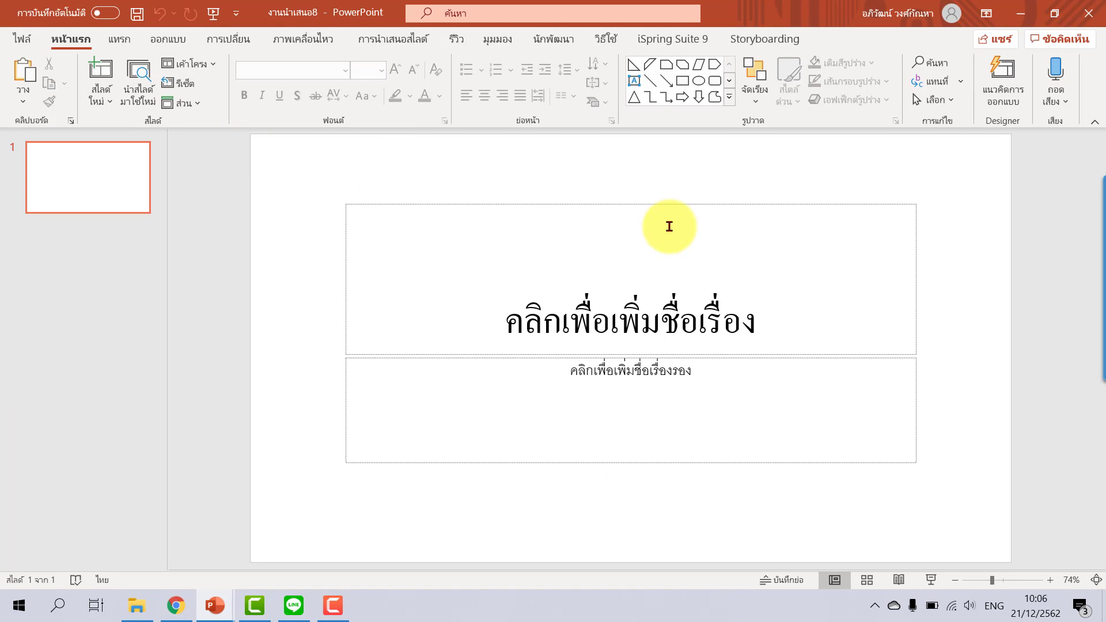
pyautogui.click(190, 63)
pyautogui.click(198, 291)
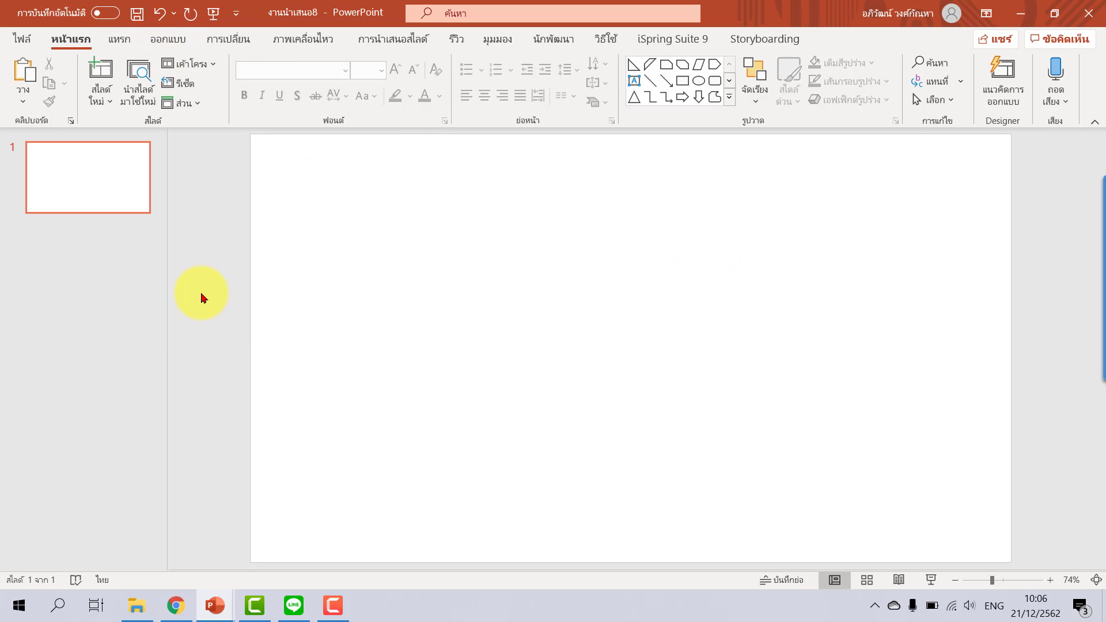
# Step: Set a custom A4 portrait slide size, scaling content with Ensure Fit
pyautogui.click(167, 39)
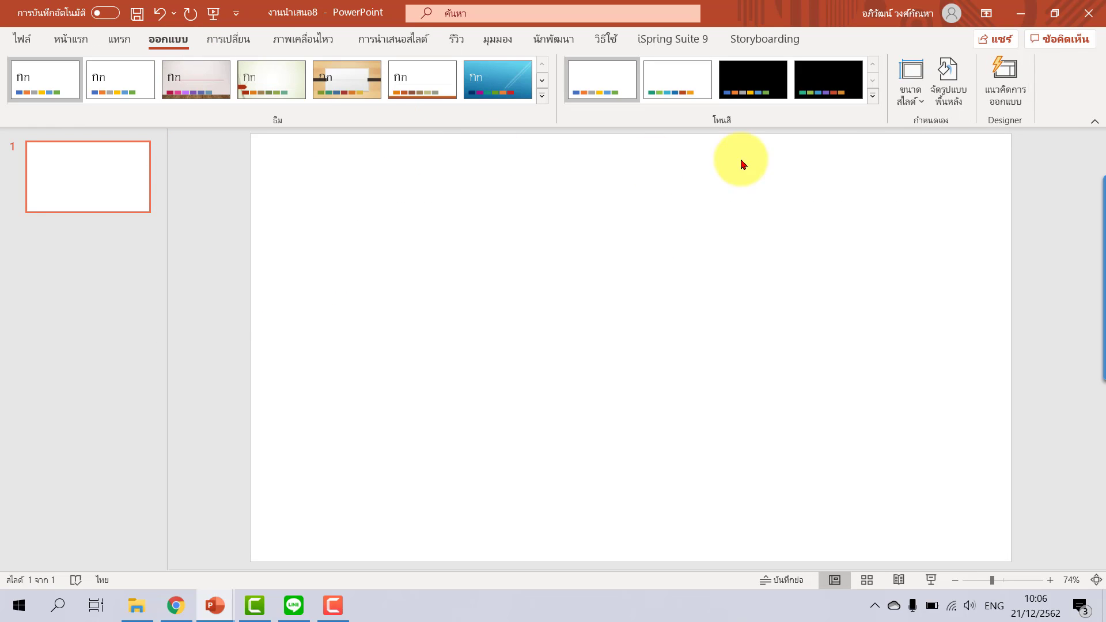
pyautogui.click(910, 107)
pyautogui.click(958, 212)
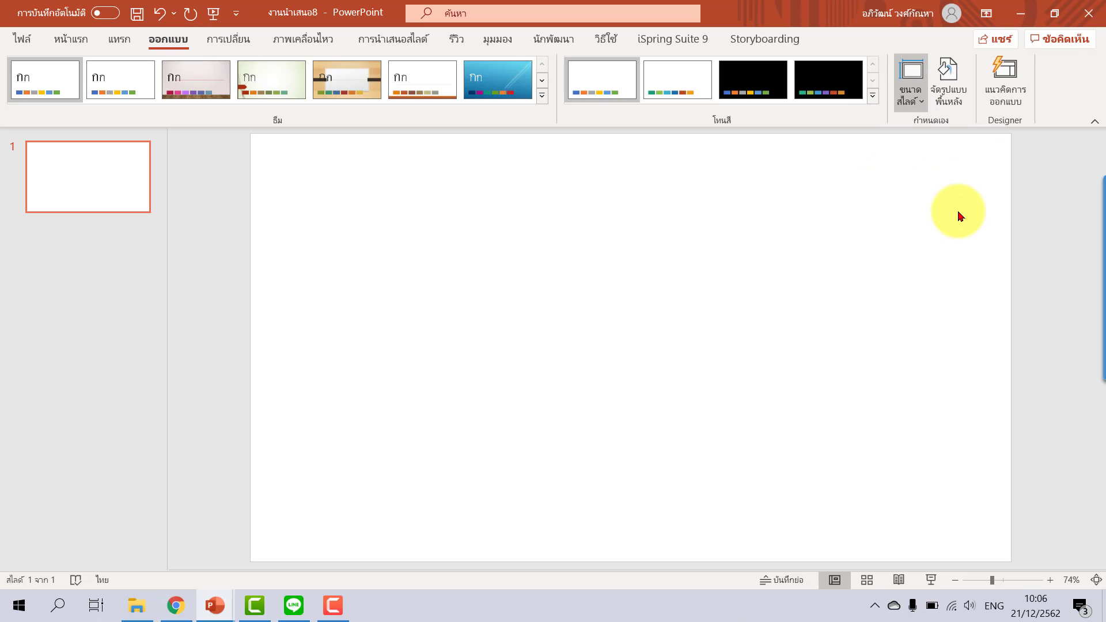
pyautogui.click(490, 247)
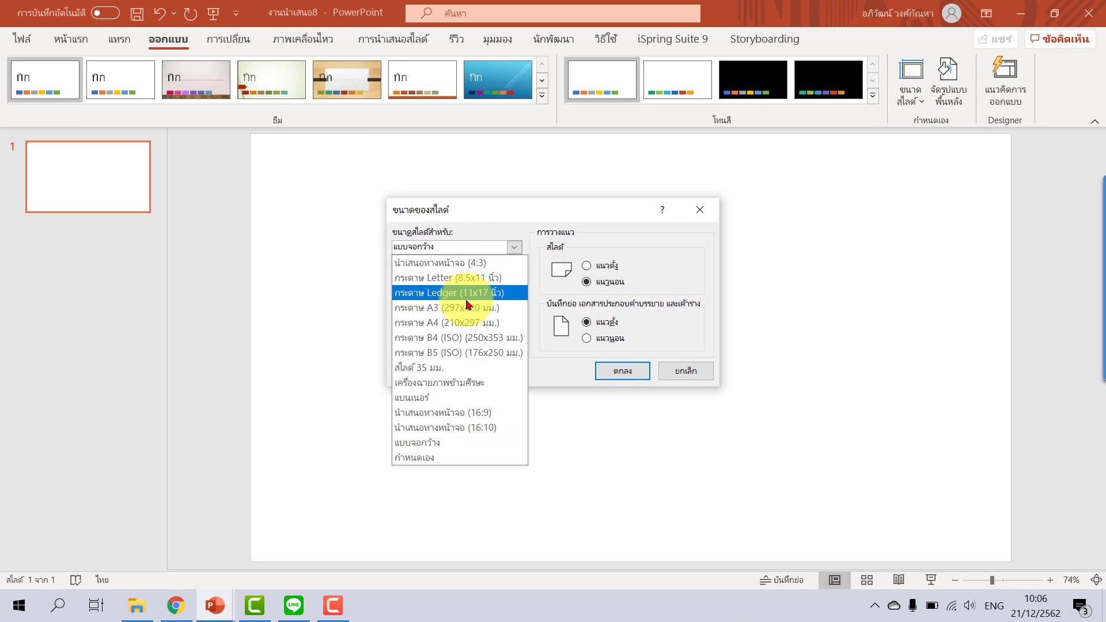
pyautogui.click(461, 323)
pyautogui.click(605, 265)
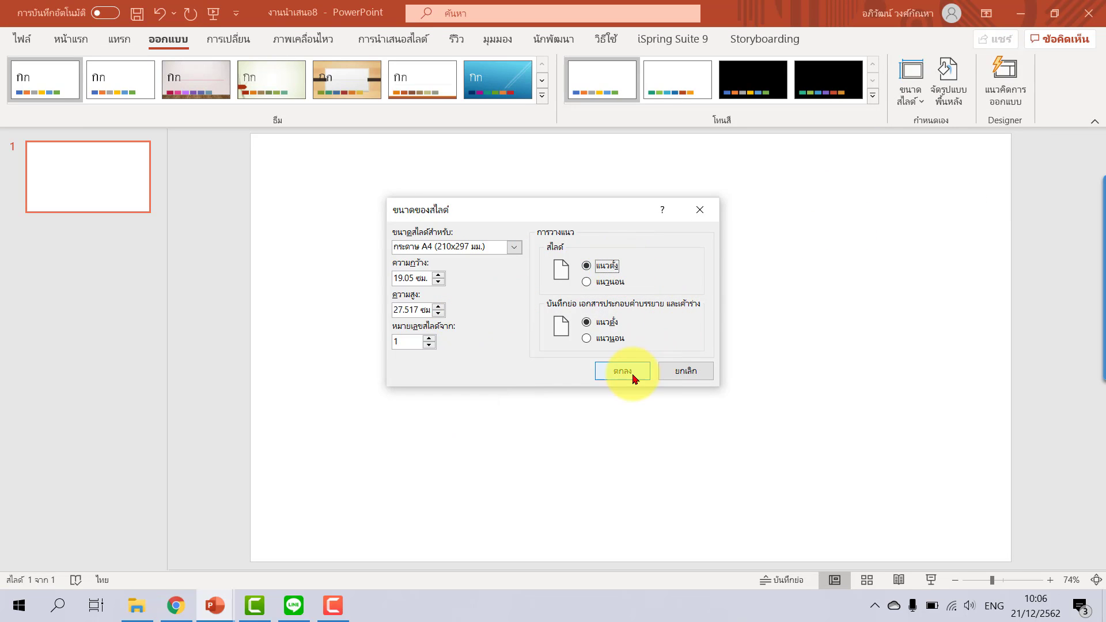
pyautogui.click(628, 373)
pyautogui.click(668, 289)
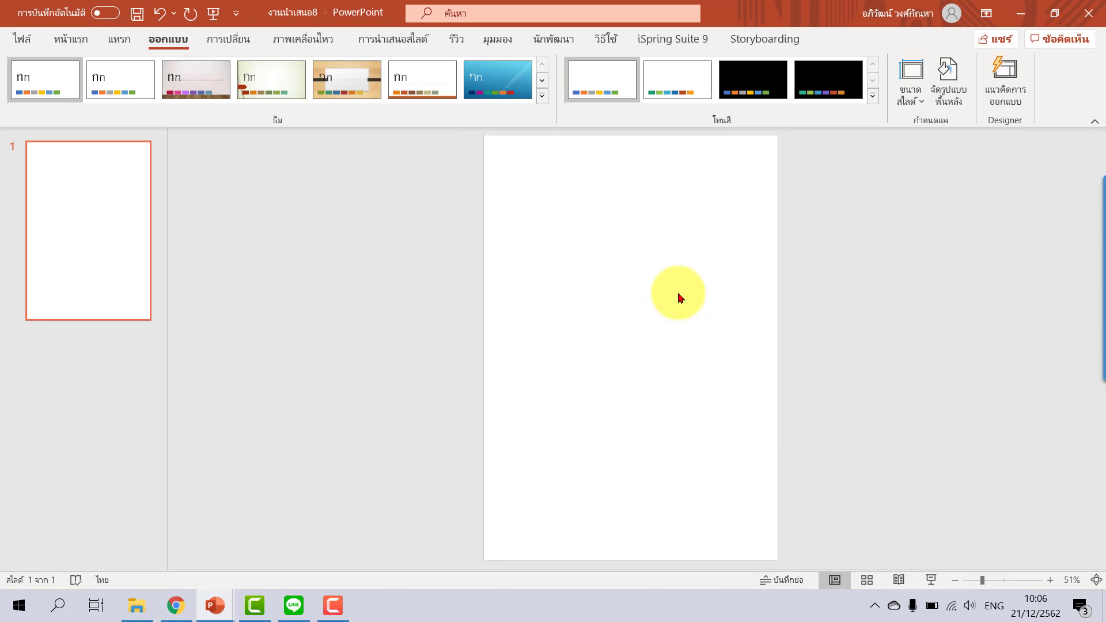
# Step: Draw a Rectangle shape starting at the slide's top-left corner
pyautogui.click(115, 41)
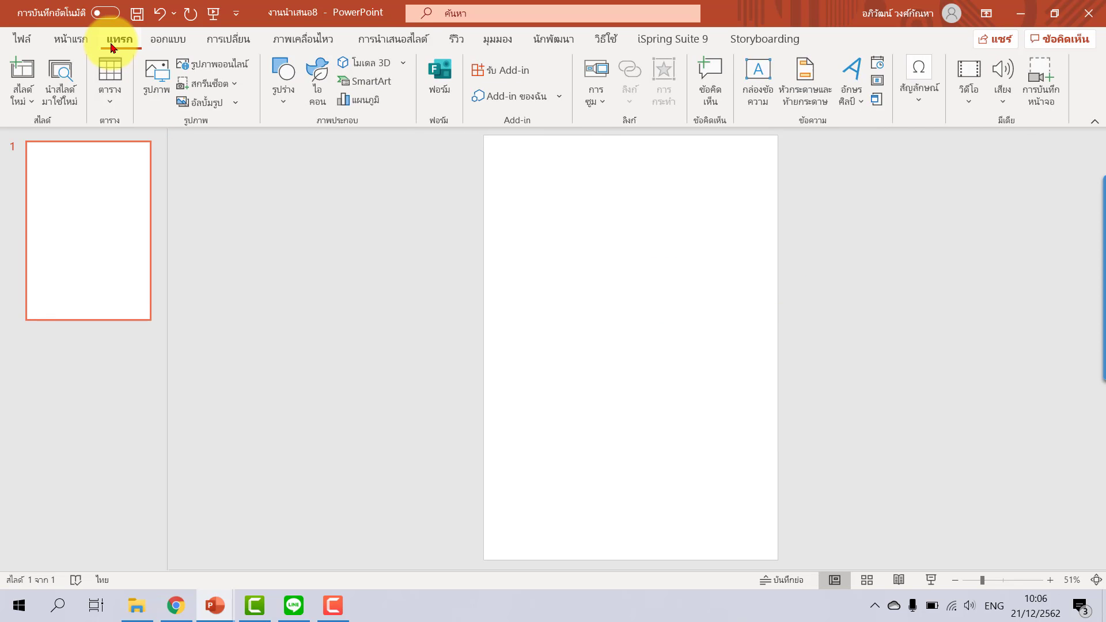
pyautogui.click(72, 41)
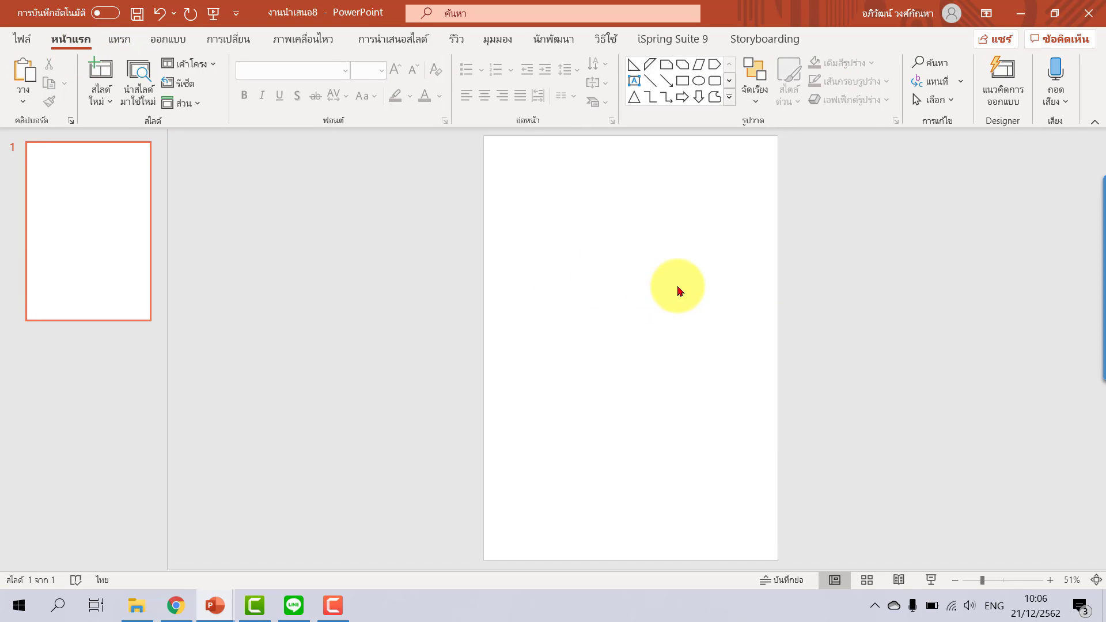
pyautogui.click(684, 84)
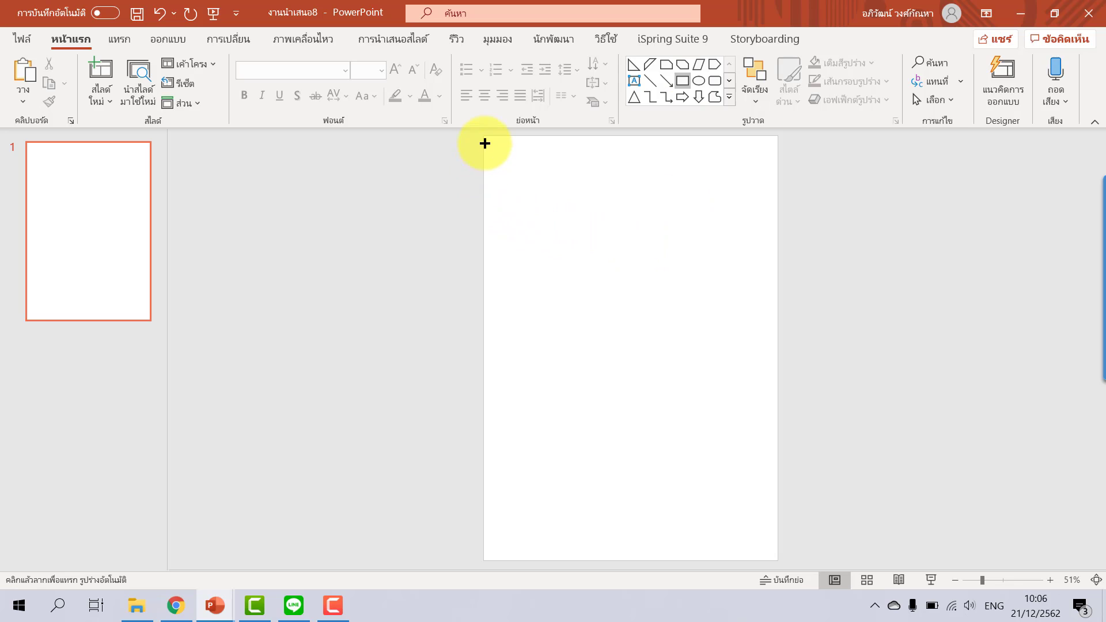
pyautogui.moveTo(484, 133); pyautogui.dragTo(590, 304)
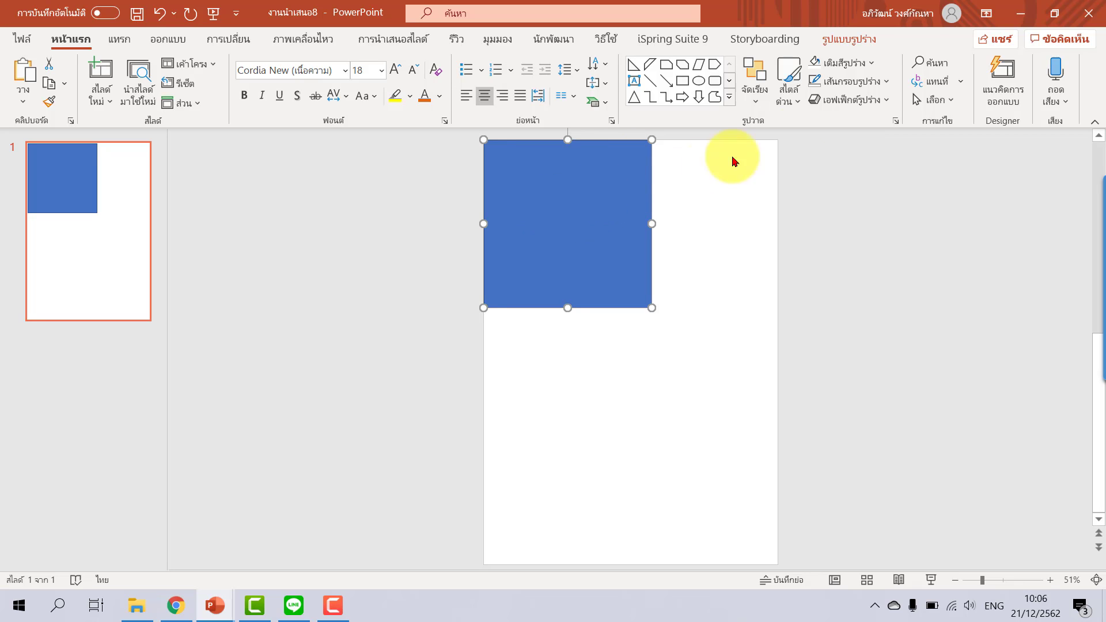
# Step: Make the rectangle 11 × 11 cm with no outline and a light grey fill
pyautogui.click(850, 41)
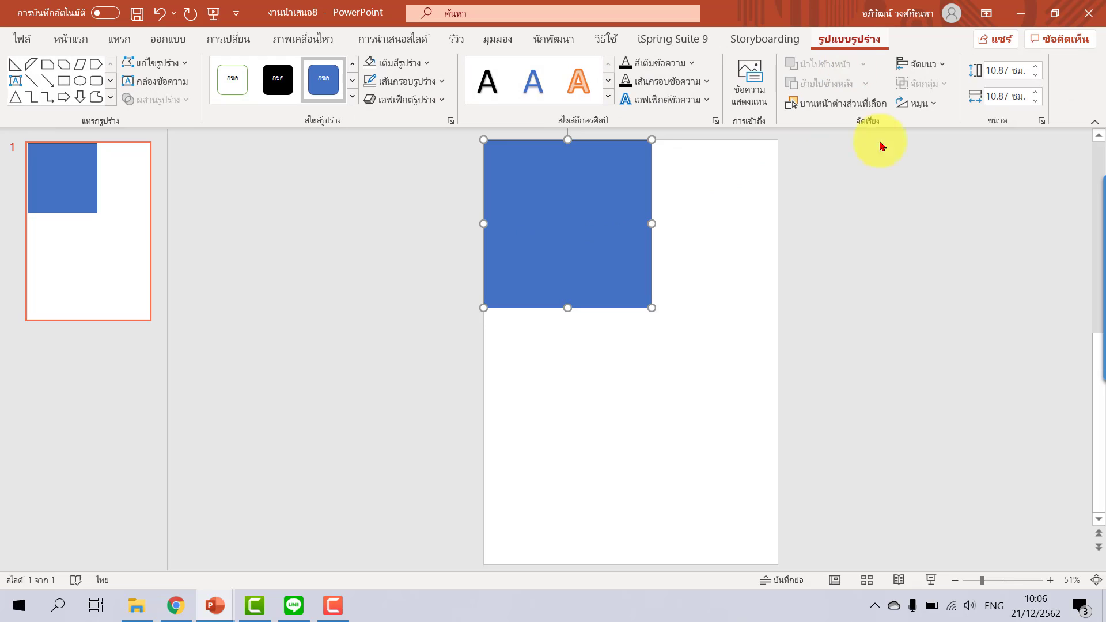
pyautogui.click(1005, 72)
pyautogui.write('11')
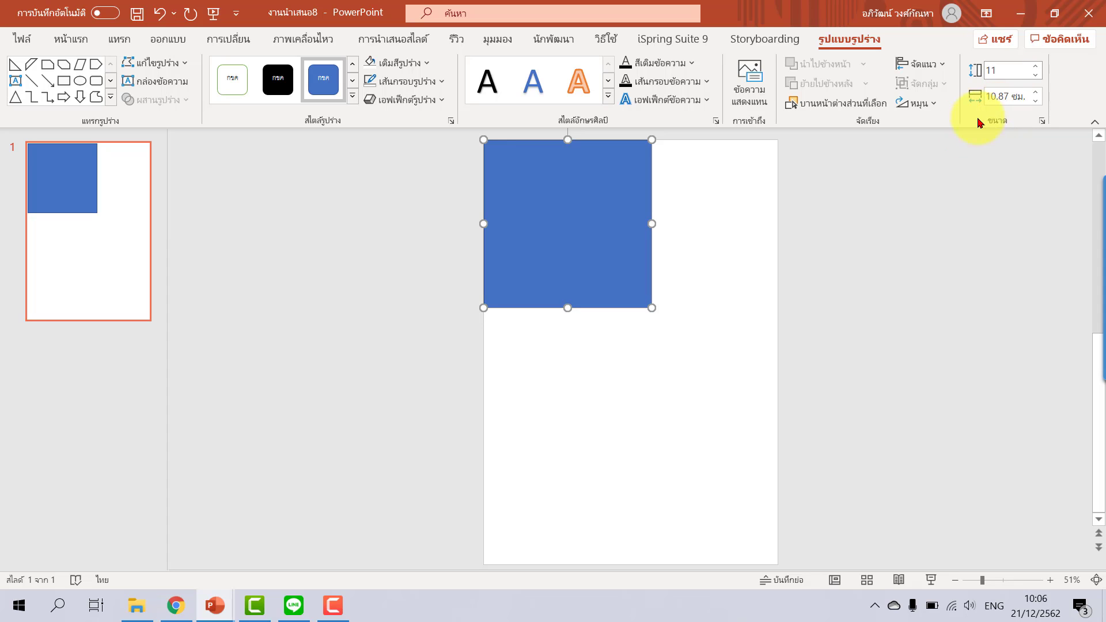
pyautogui.click(1005, 99)
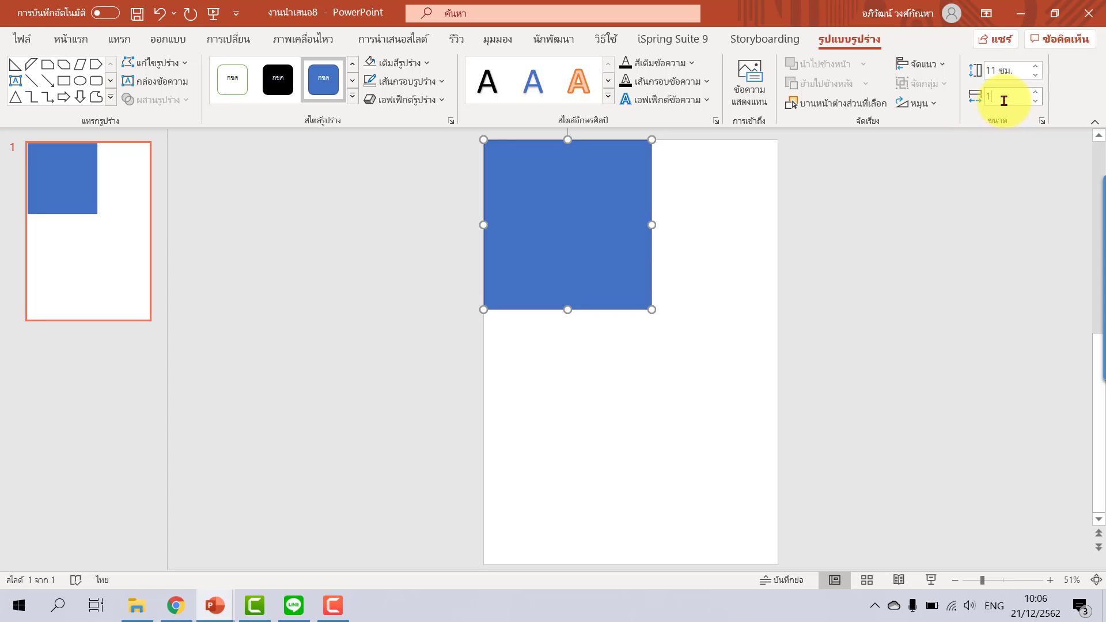
pyautogui.write('1')
pyautogui.press('Return')
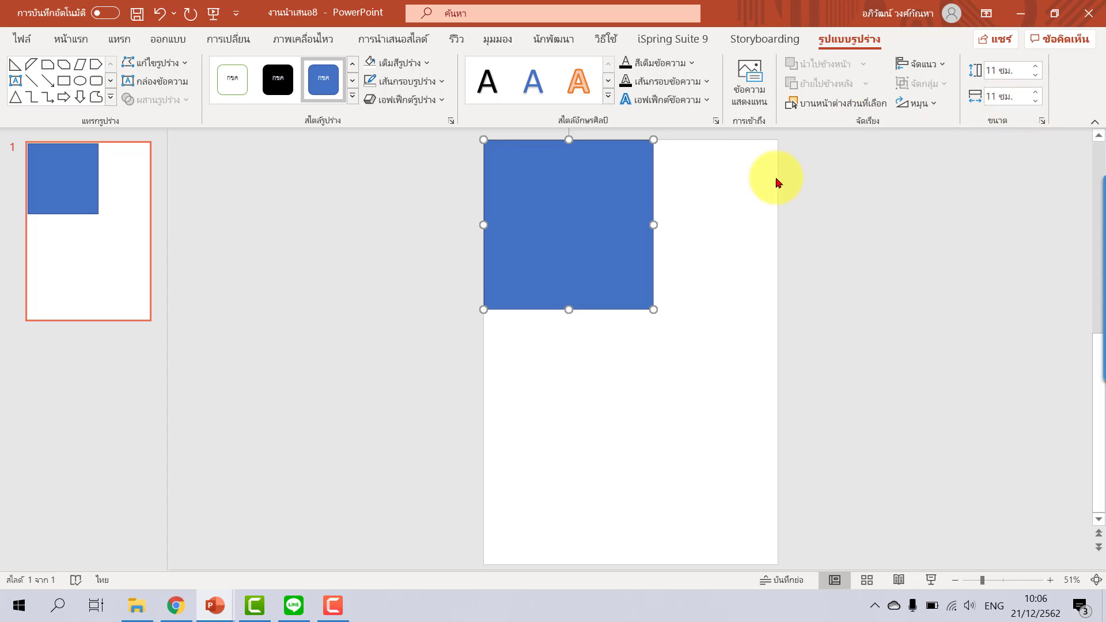
pyautogui.click(427, 88)
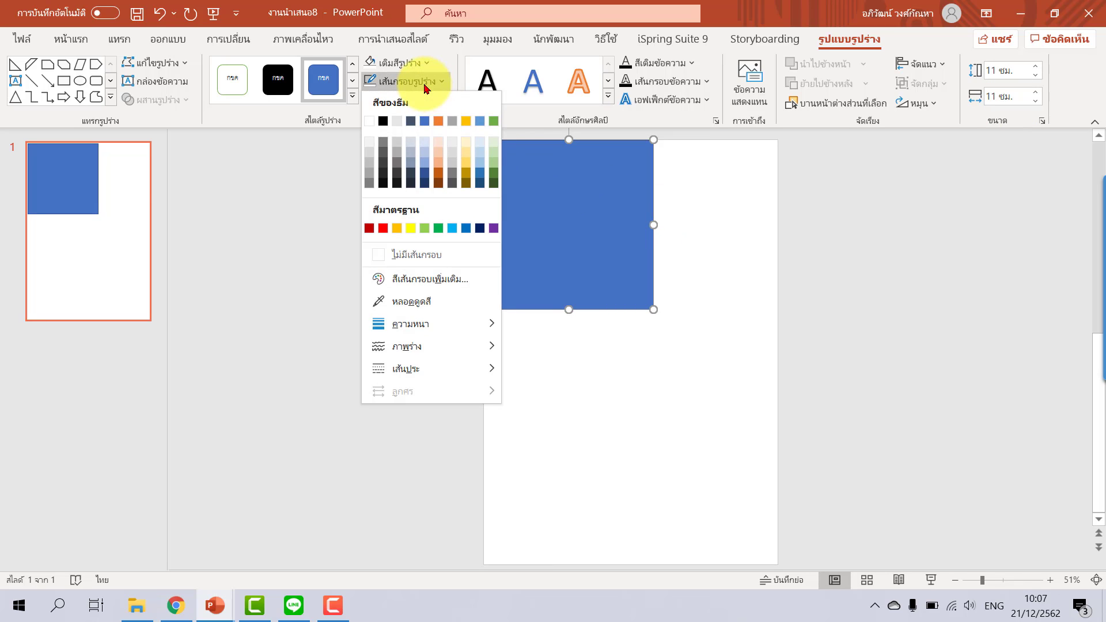
pyautogui.click(428, 254)
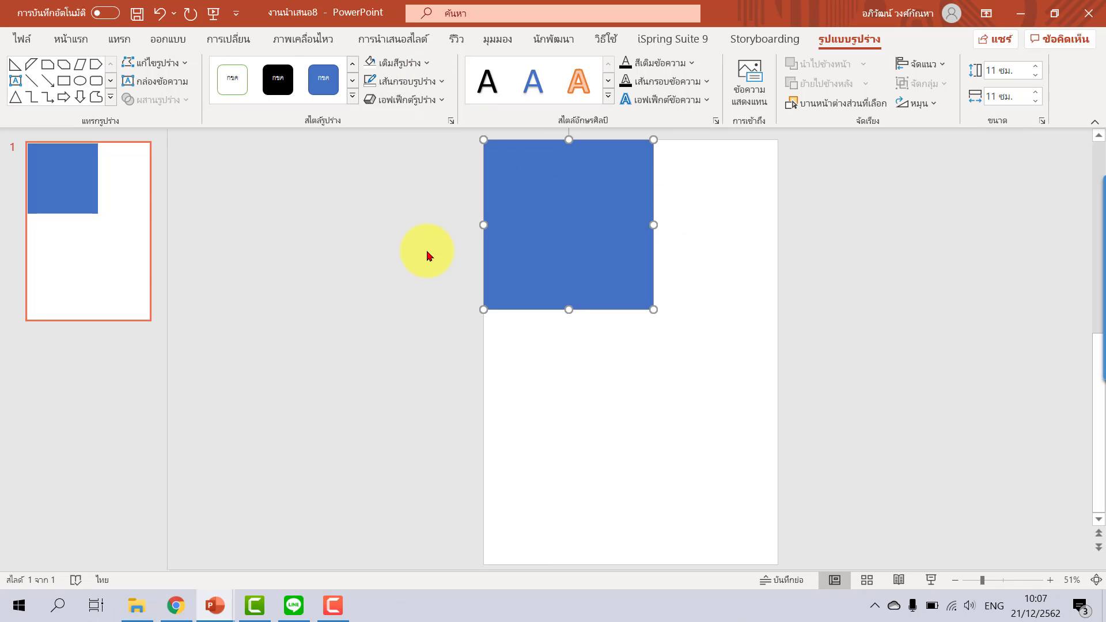
pyautogui.click(425, 64)
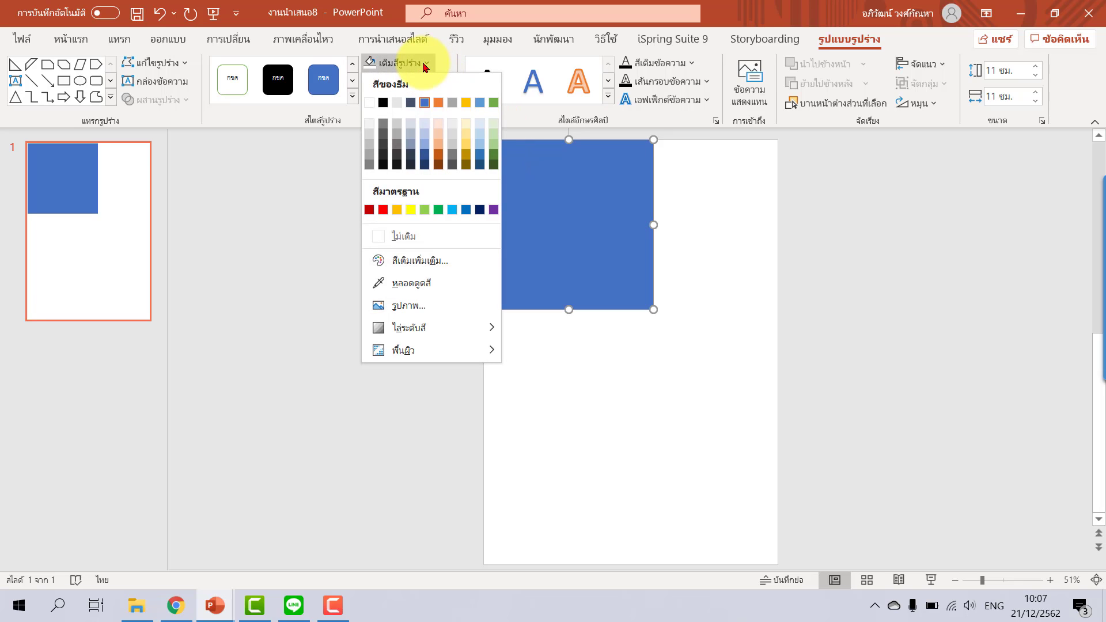
pyautogui.click(452, 138)
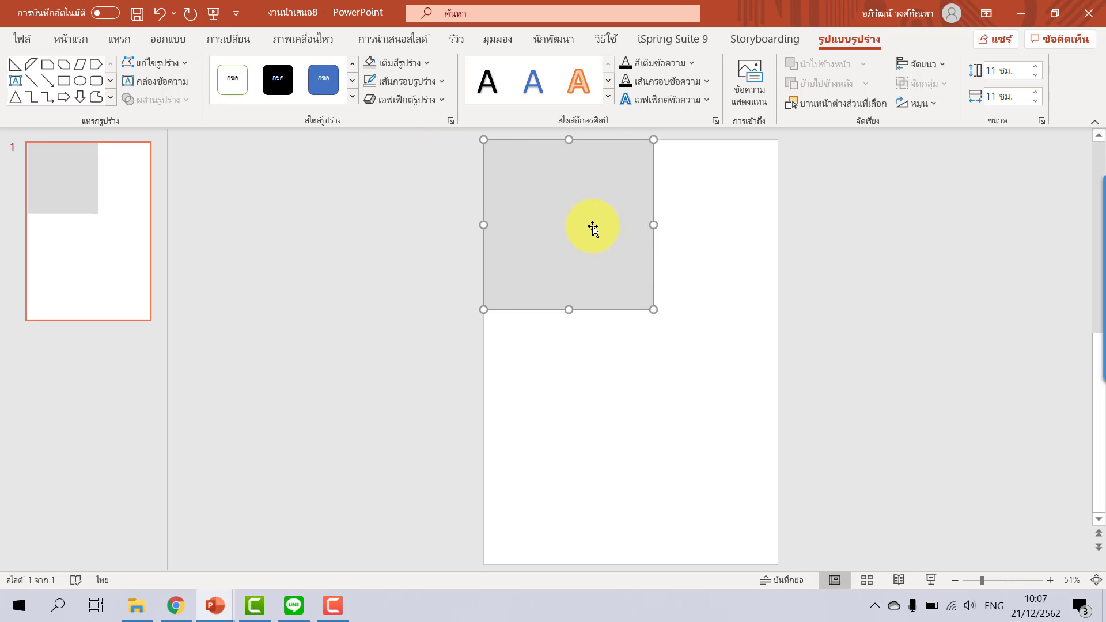
# Step: Delete the rectangle's bottom-right point with Edit Points to form a right triangle
pyautogui.rightClick(593, 228)
pyautogui.click(634, 267)
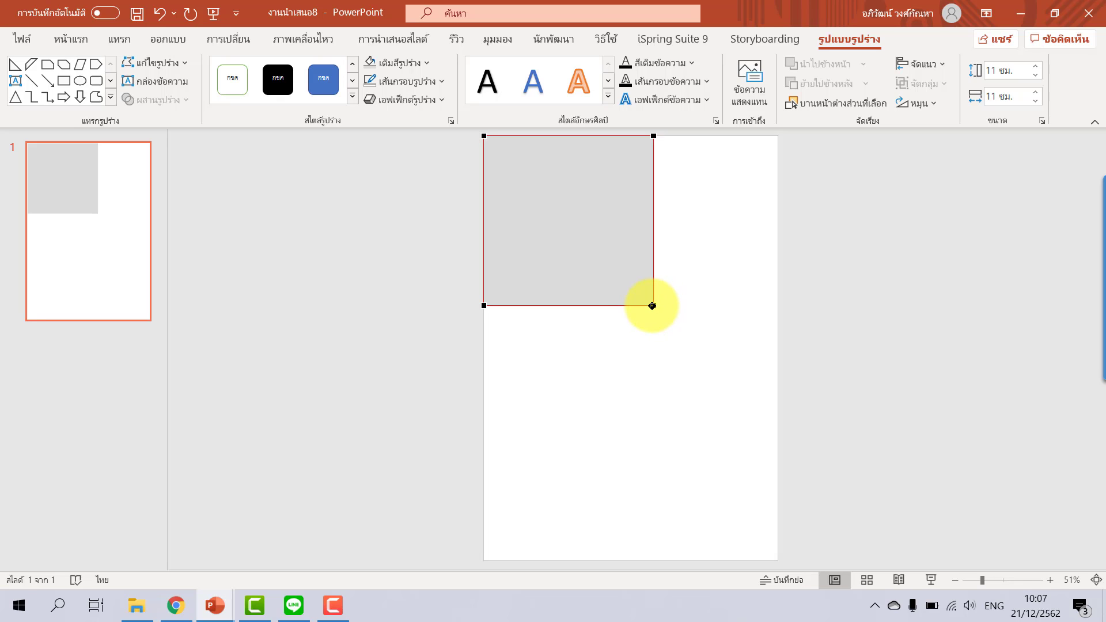
pyautogui.rightClick(653, 306)
pyautogui.click(663, 339)
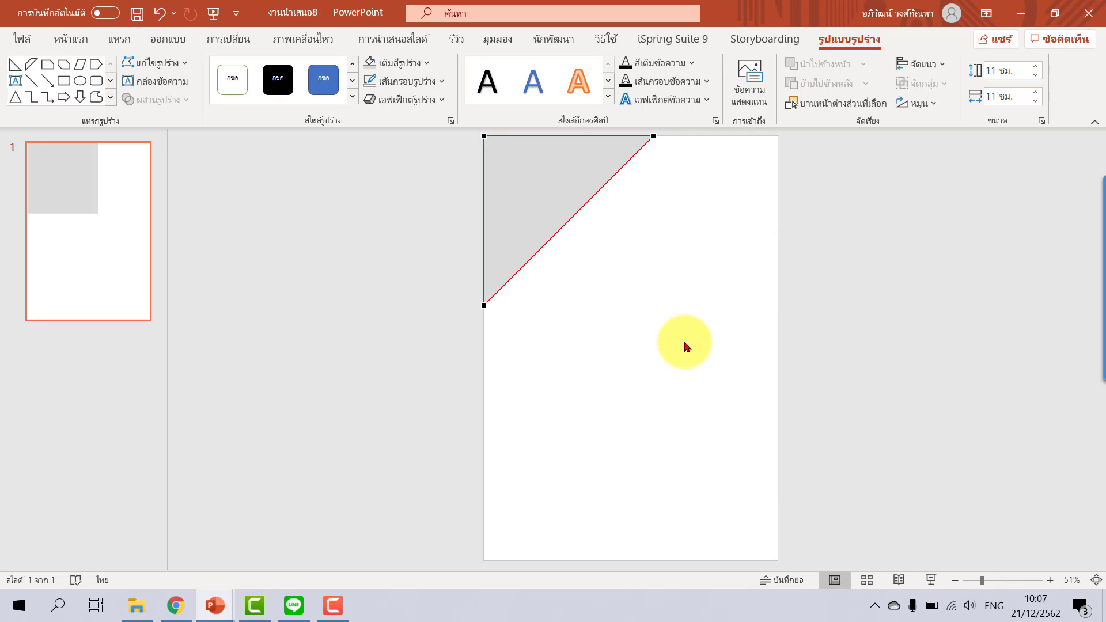
pyautogui.click(639, 240)
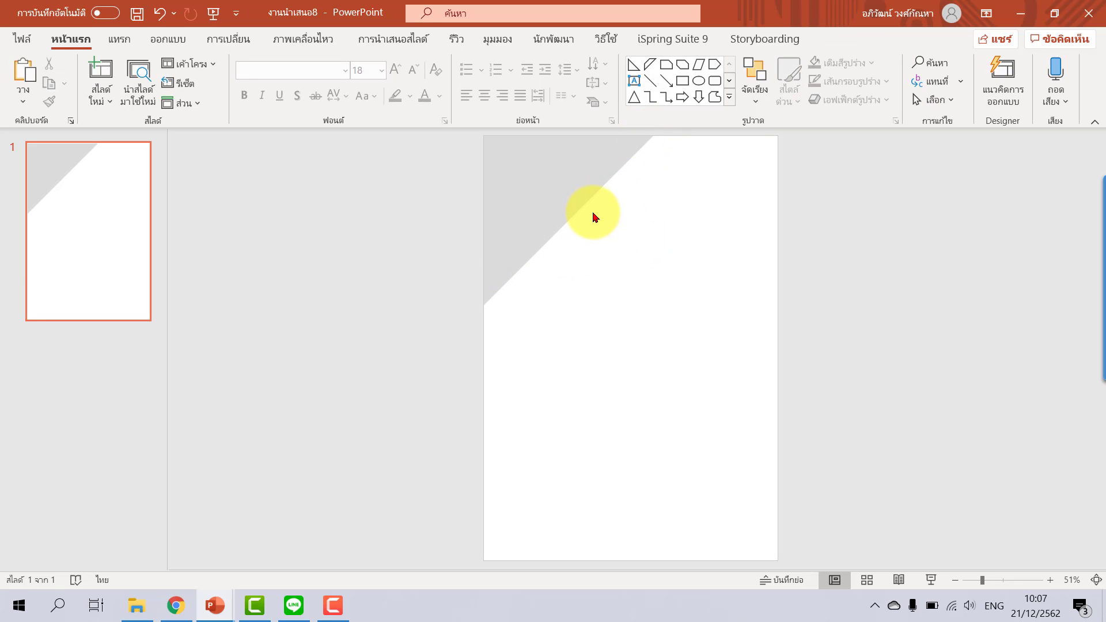
# Step: Draw a Snip Diagonal Corner Rectangle below the triangle, widened to the page width
pyautogui.click(730, 98)
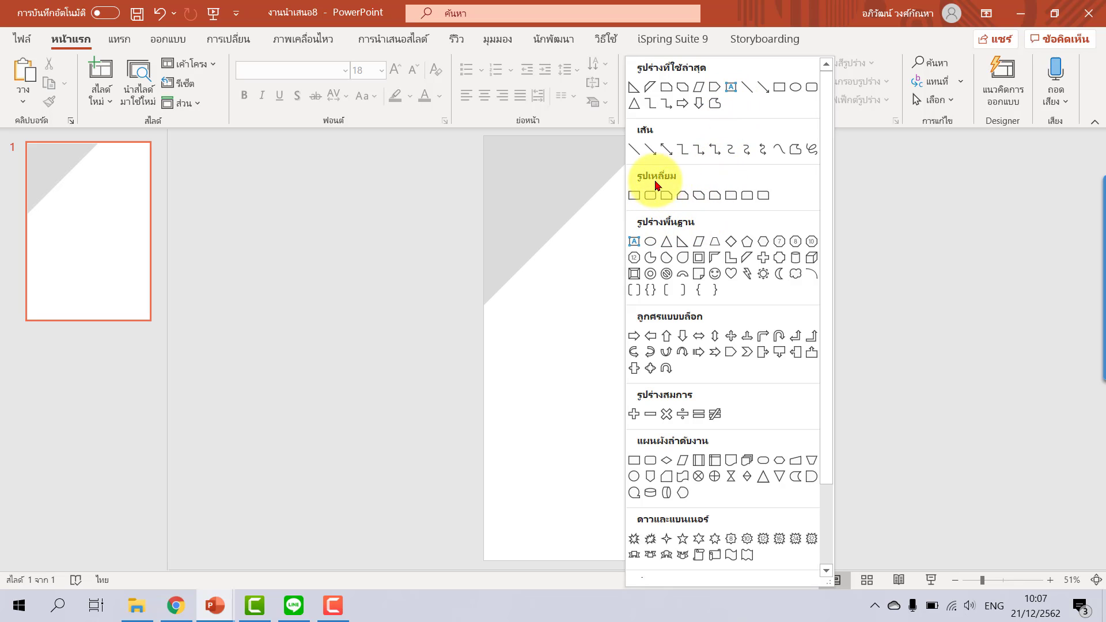
pyautogui.click(699, 197)
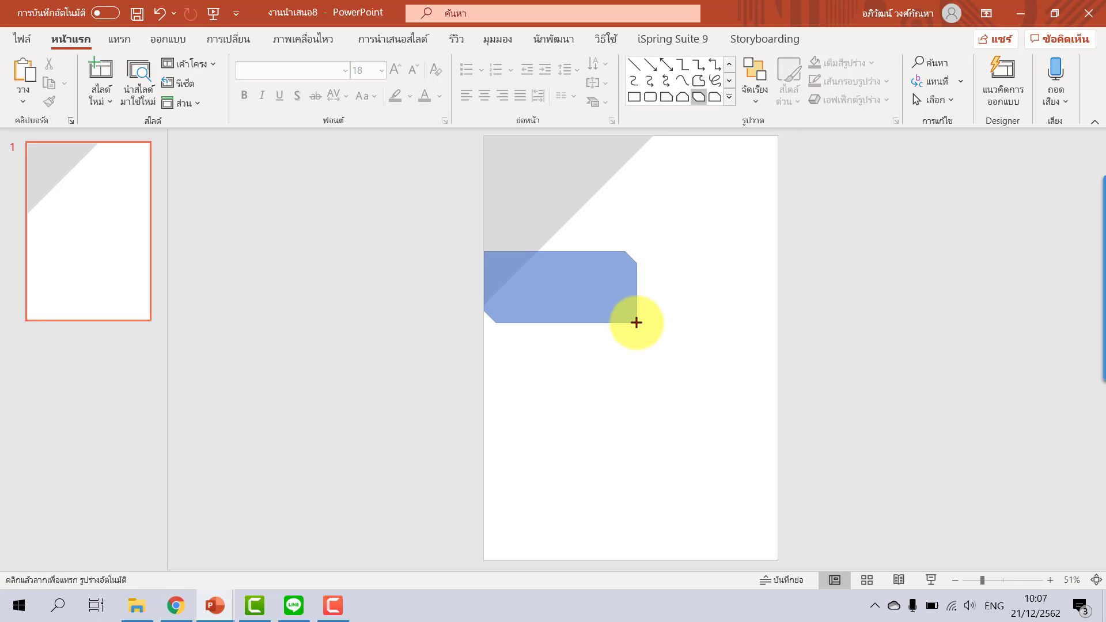
pyautogui.moveTo(484, 252); pyautogui.dragTo(740, 359)
pyautogui.moveTo(762, 400); pyautogui.dragTo(777, 441)
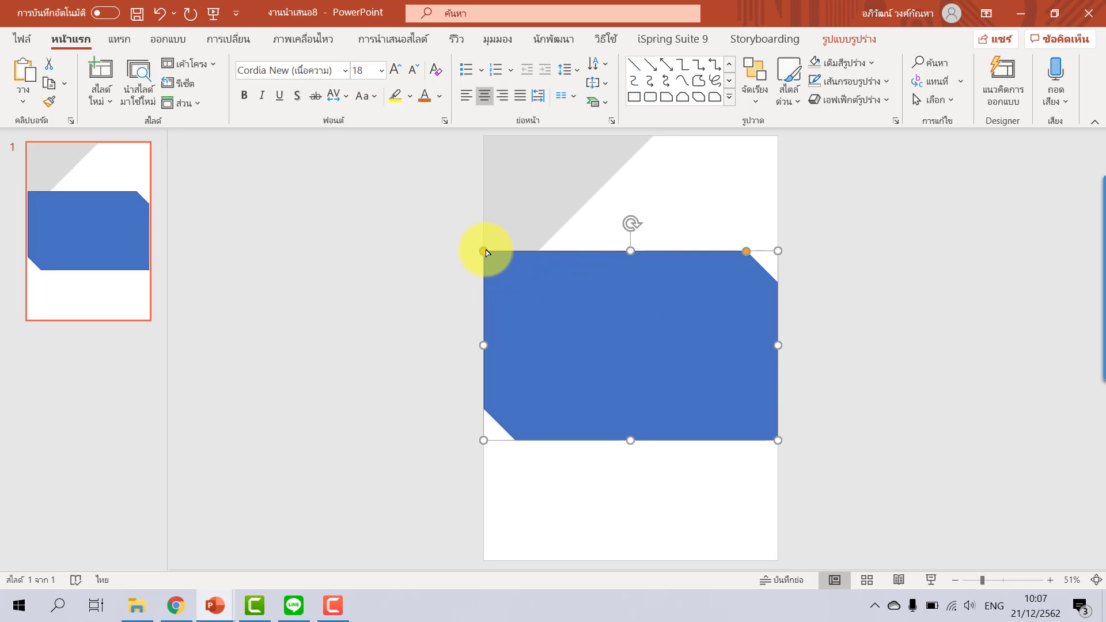
# Step: Enlarge the band's top-left cut, remove its top-right cut and outline, then duplicate it
pyautogui.moveTo(484, 252)
pyautogui.mouseDown()
pyautogui.moveTo(552, 283)
pyautogui.moveTo(540, 285)
pyautogui.mouseUp()
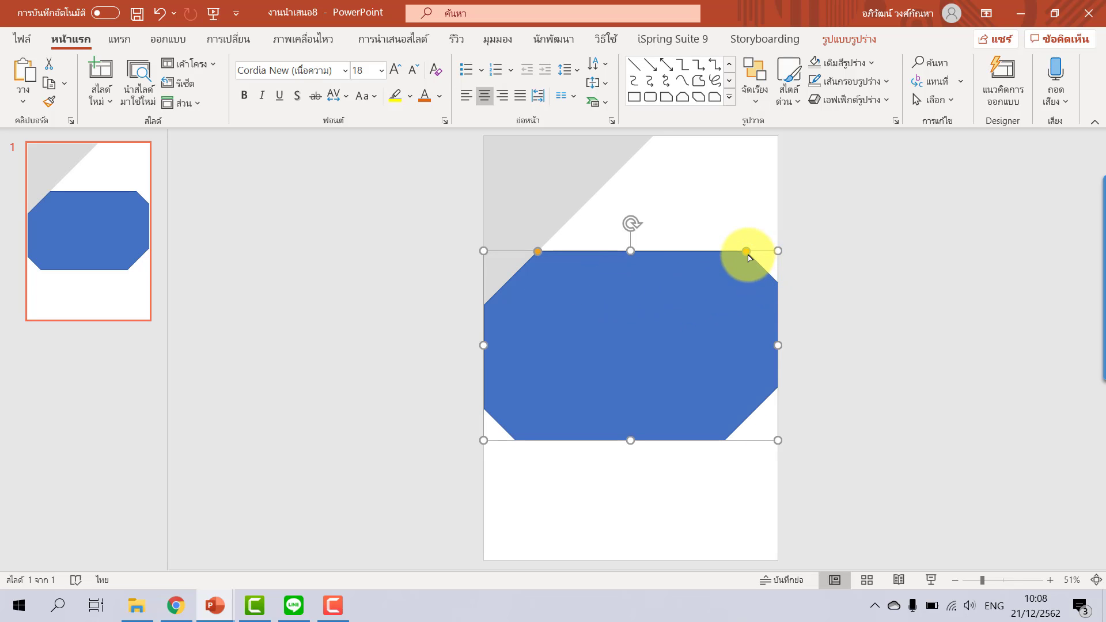
pyautogui.moveTo(746, 252); pyautogui.dragTo(802, 258)
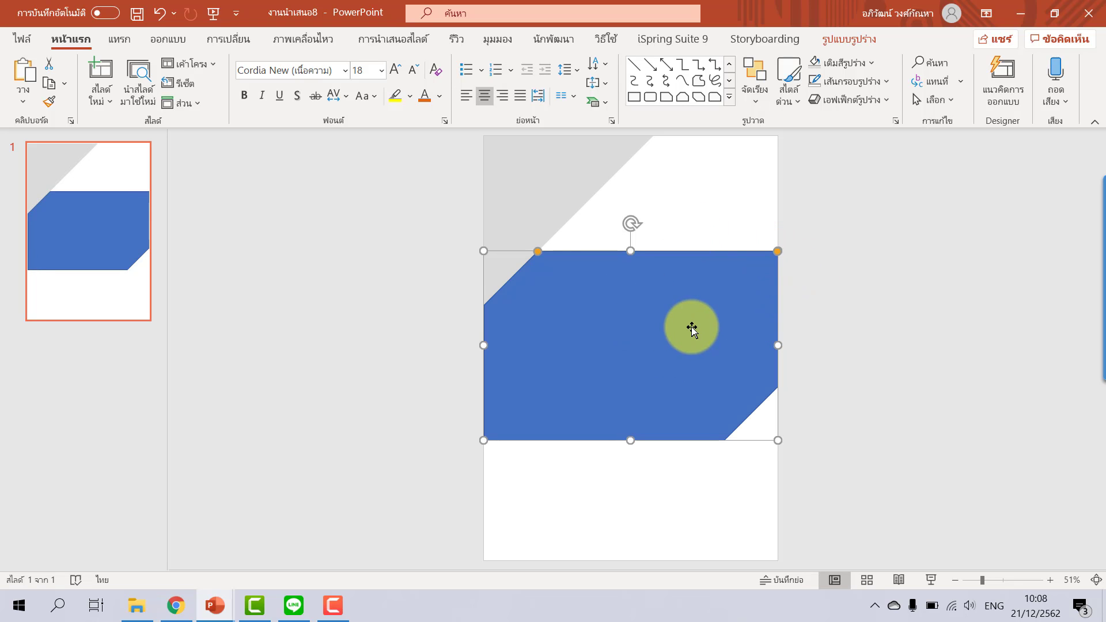
pyautogui.click(857, 82)
pyautogui.click(853, 255)
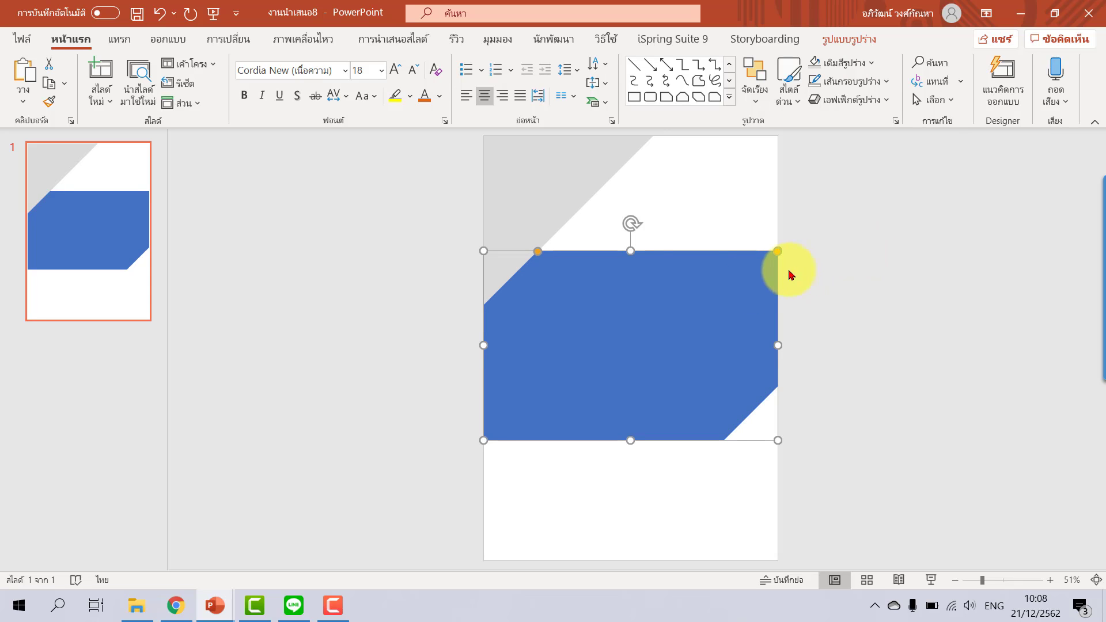
pyautogui.moveTo(675, 292)
pyautogui.mouseDown()
pyautogui.moveTo(632, 322)
pyautogui.moveTo(653, 308)
pyautogui.moveTo(632, 310)
pyautogui.moveTo(689, 350)
pyautogui.mouseUp()
# Step: Fill the copied band red, align it to the left edge, and adjust its top edge
pyautogui.click(861, 65)
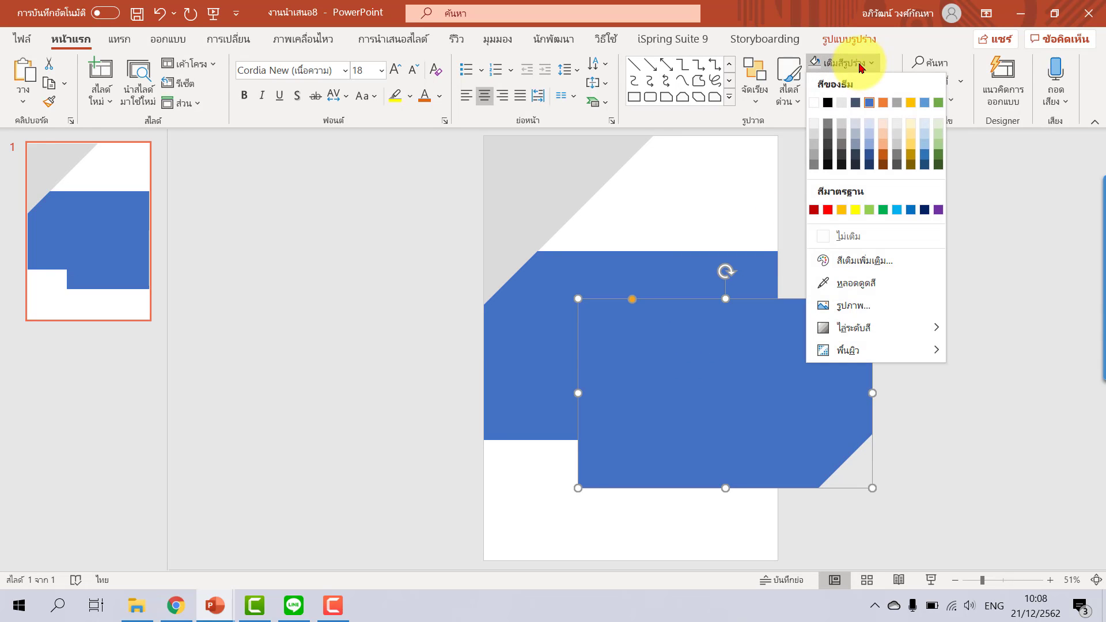
pyautogui.click(828, 210)
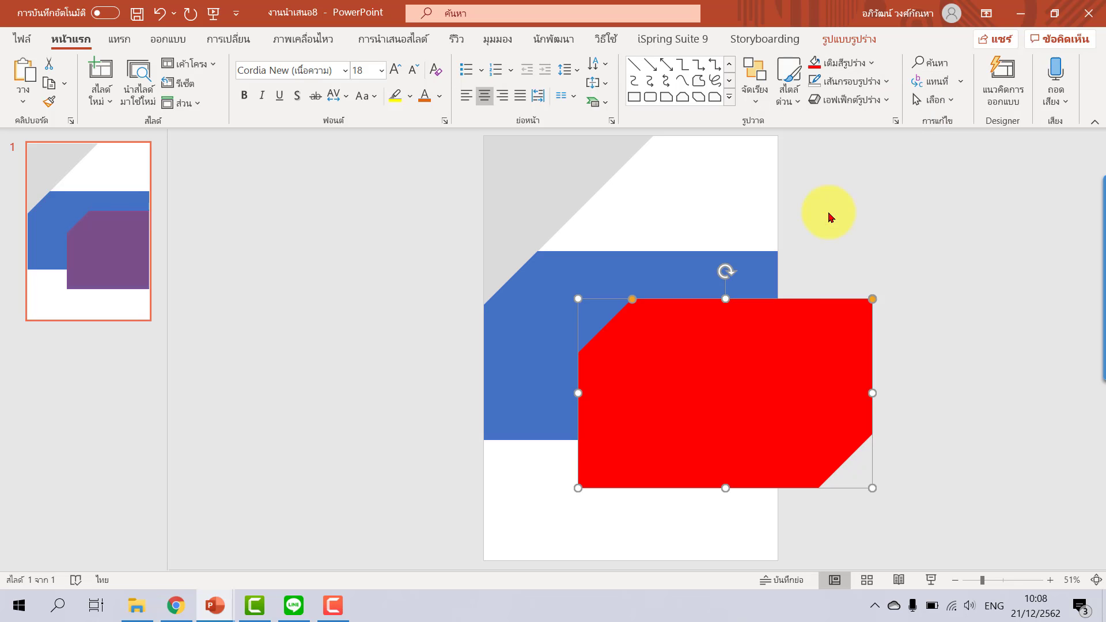
pyautogui.moveTo(790, 354)
pyautogui.mouseDown()
pyautogui.moveTo(712, 378)
pyautogui.moveTo(698, 401)
pyautogui.moveTo(721, 407)
pyautogui.moveTo(698, 409)
pyautogui.mouseUp()
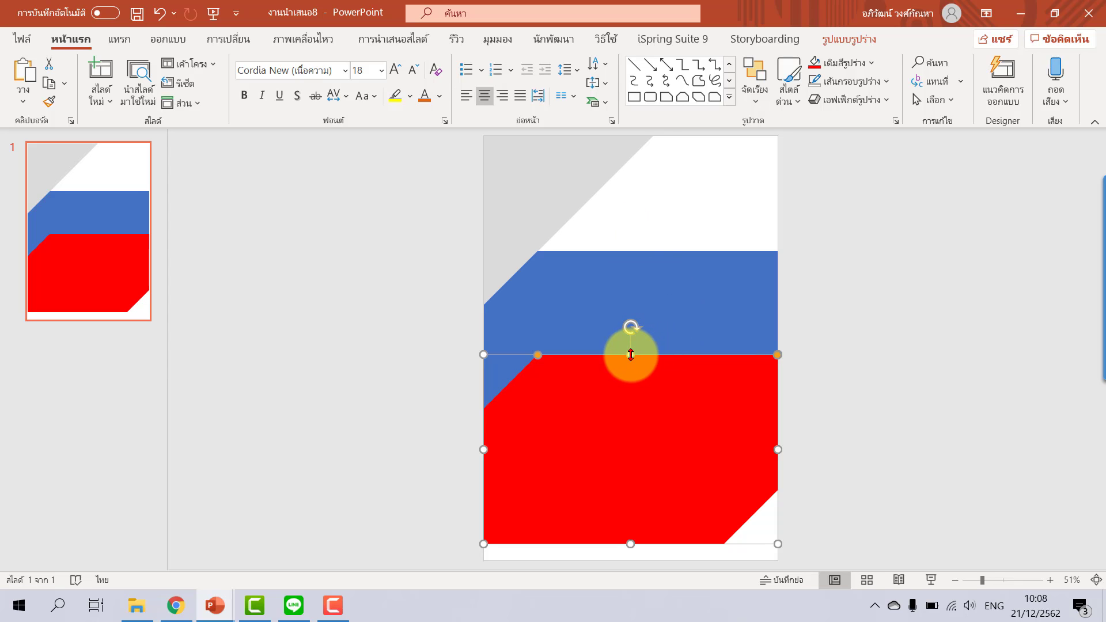
pyautogui.moveTo(630, 355); pyautogui.dragTo(636, 281)
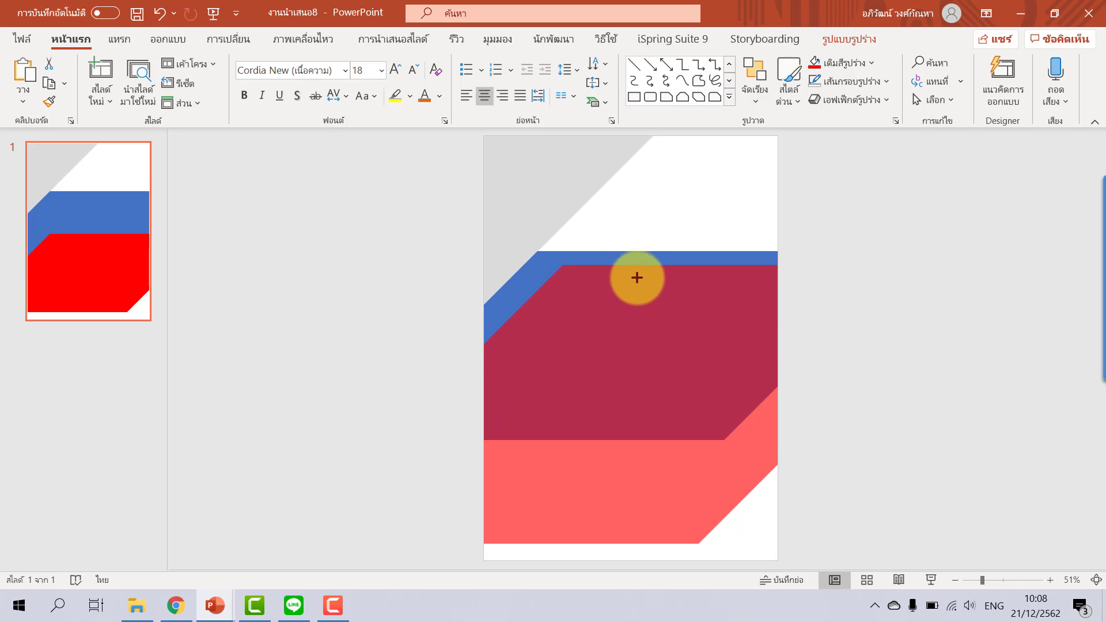
pyautogui.moveTo(637, 281); pyautogui.dragTo(637, 266)
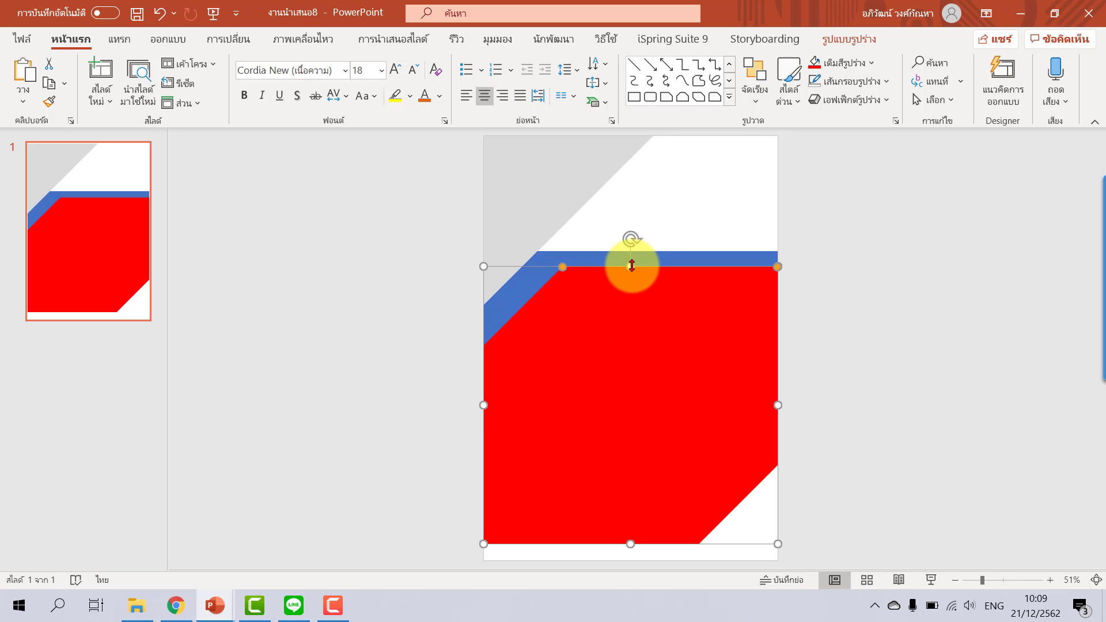
pyautogui.moveTo(631, 267); pyautogui.dragTo(632, 340)
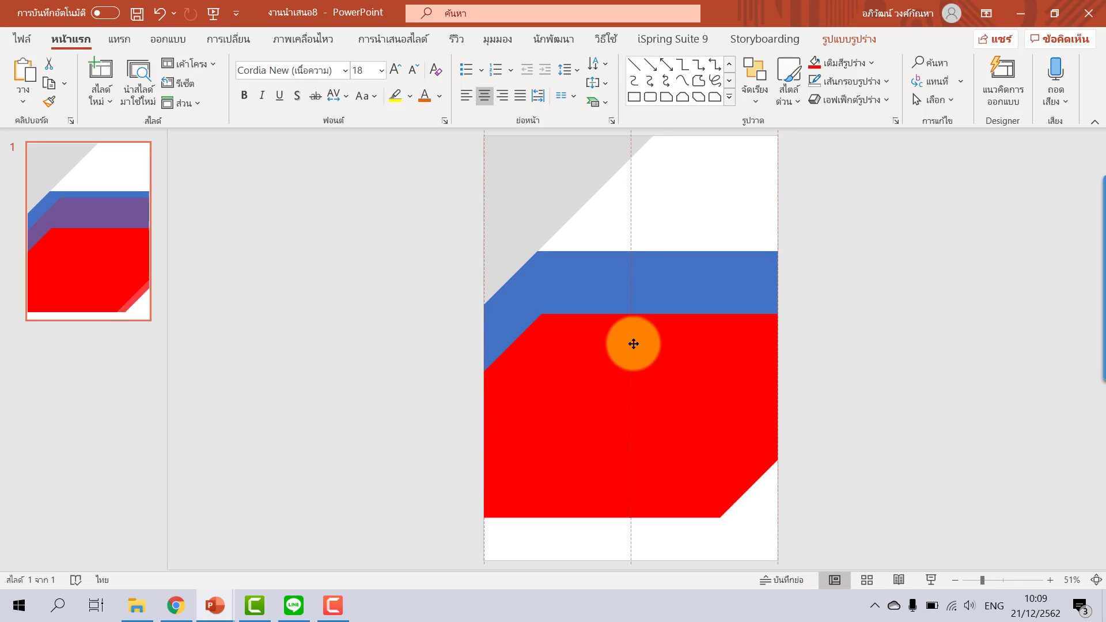
# Step: Reposition the red shape so its top edge sits just below the blue band's top
pyautogui.moveTo(632, 340); pyautogui.dragTo(633, 392)
pyautogui.click(631, 325)
pyautogui.click(630, 338)
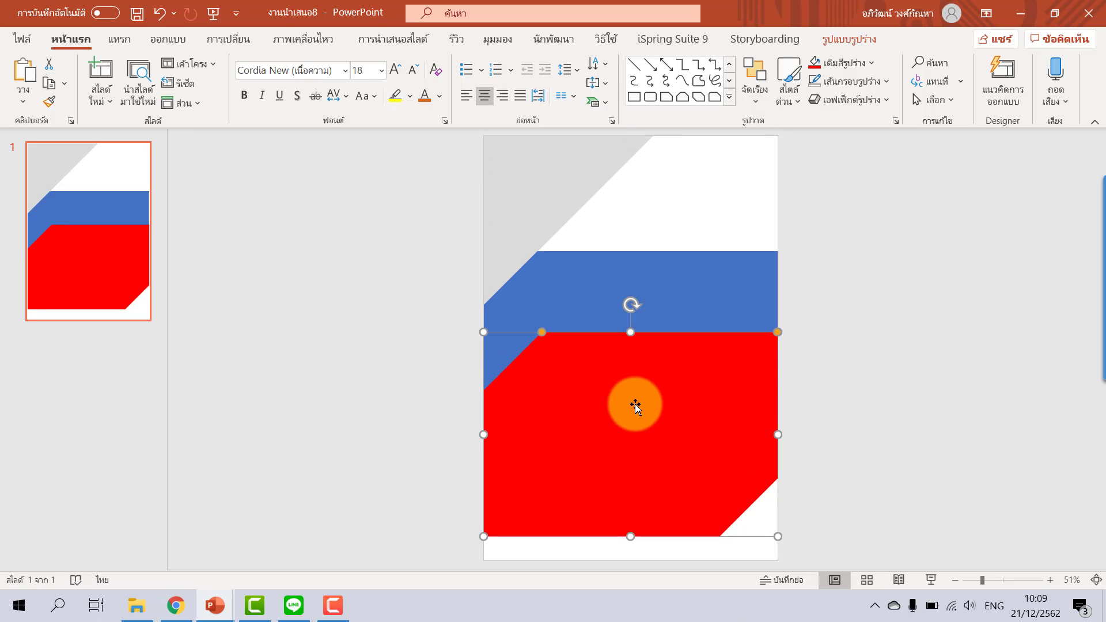
pyautogui.moveTo(631, 332); pyautogui.dragTo(643, 263)
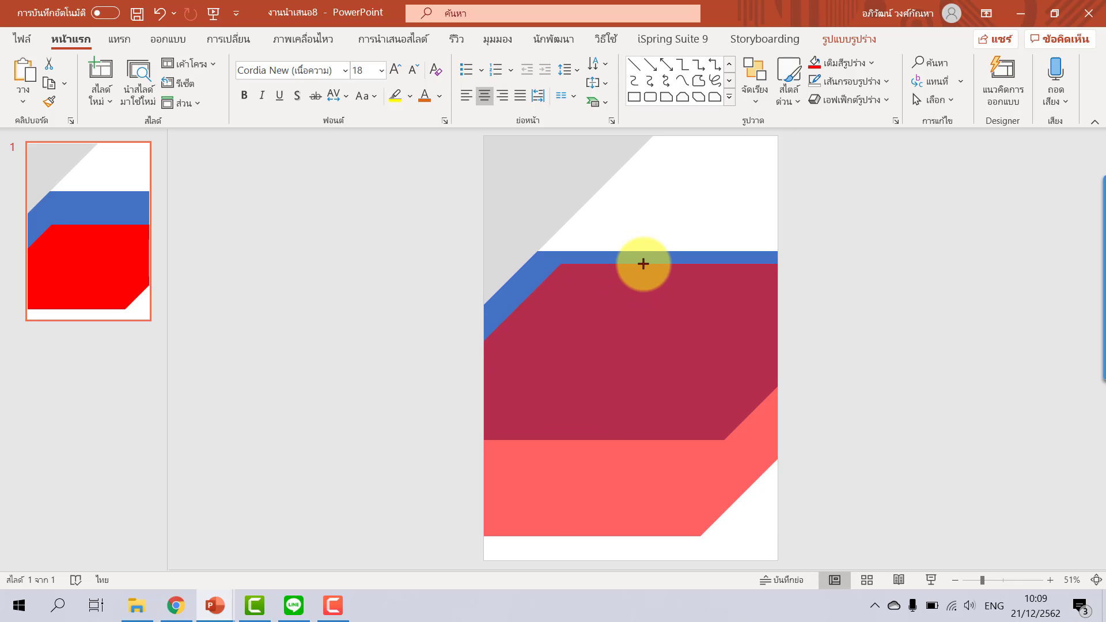
pyautogui.moveTo(643, 263); pyautogui.dragTo(644, 266)
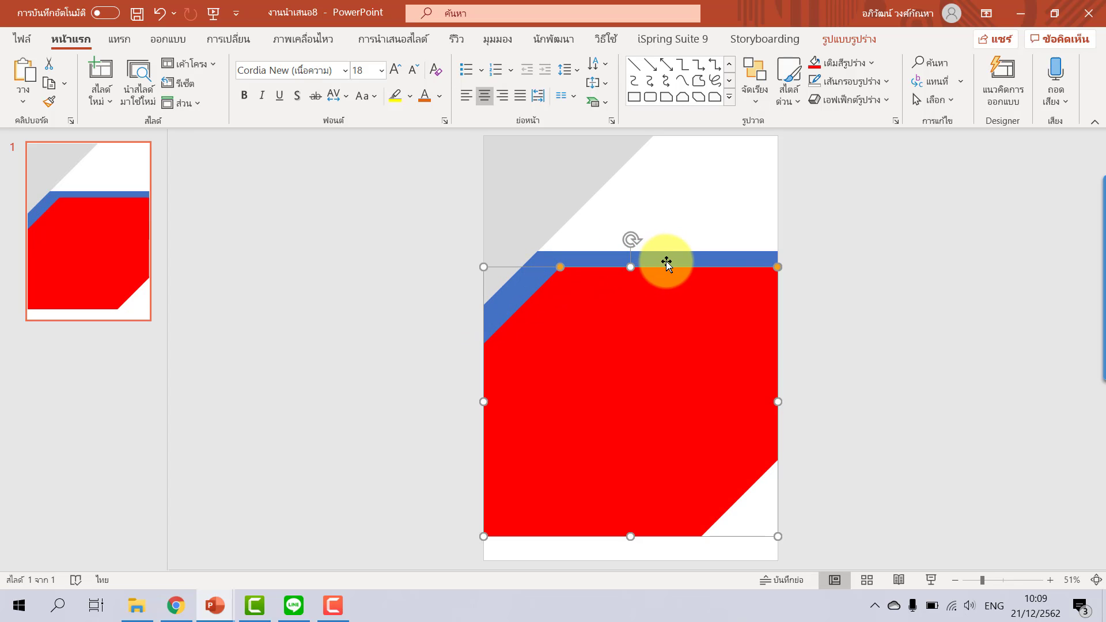
pyautogui.click(835, 326)
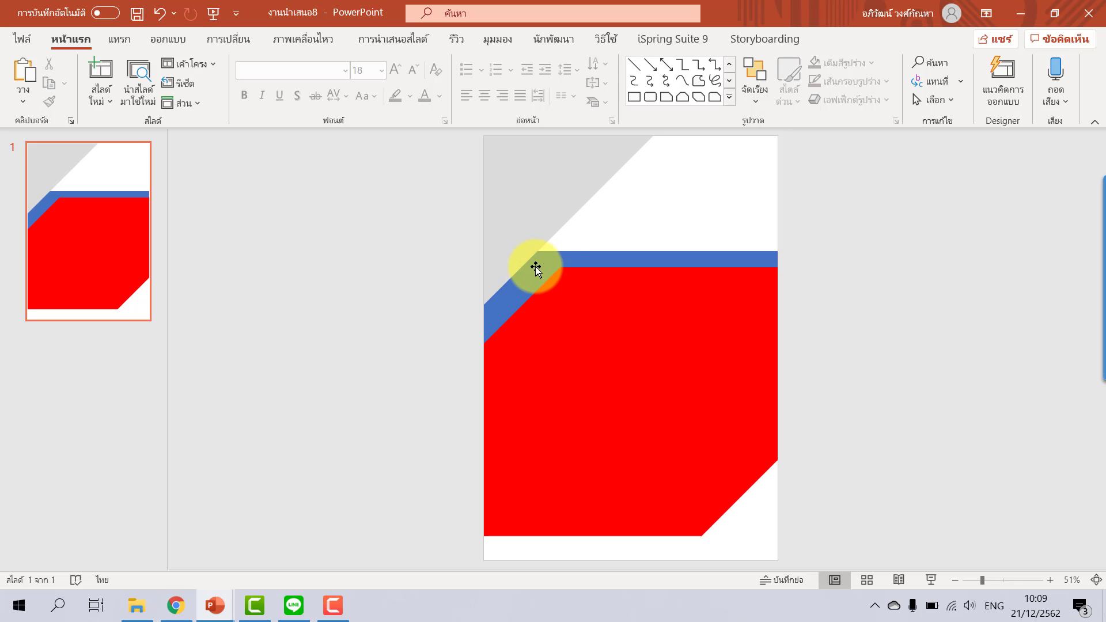
# Step: Select the blue band and red shape, then apply Merge Shapes > Subtract
pyautogui.click(647, 255)
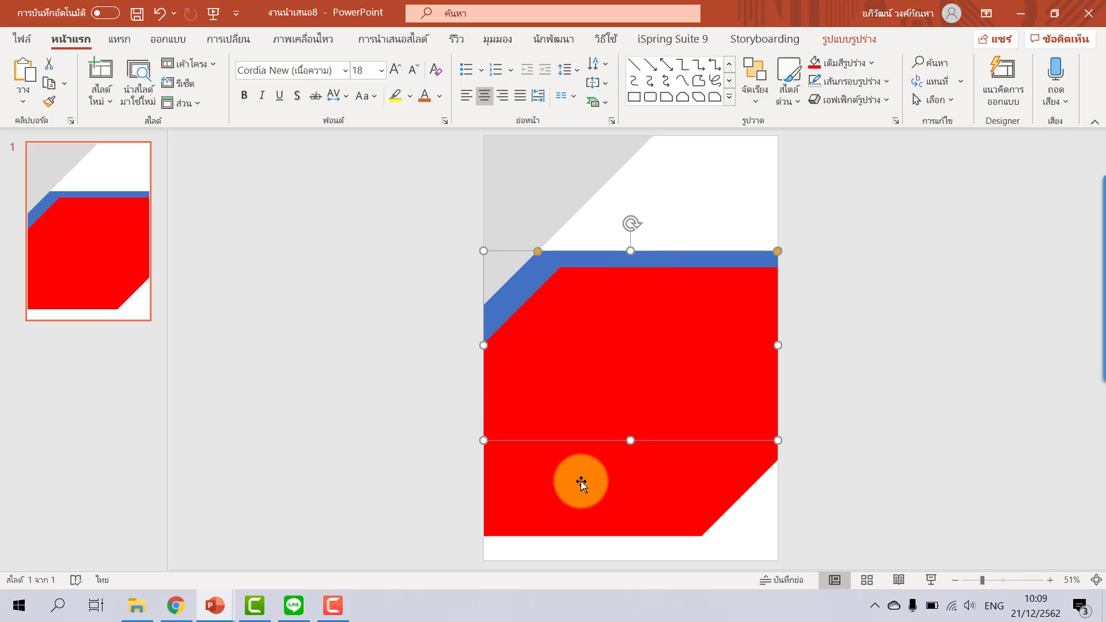
pyautogui.keyDown('shift'); pyautogui.click(582, 486); pyautogui.keyUp('shift')
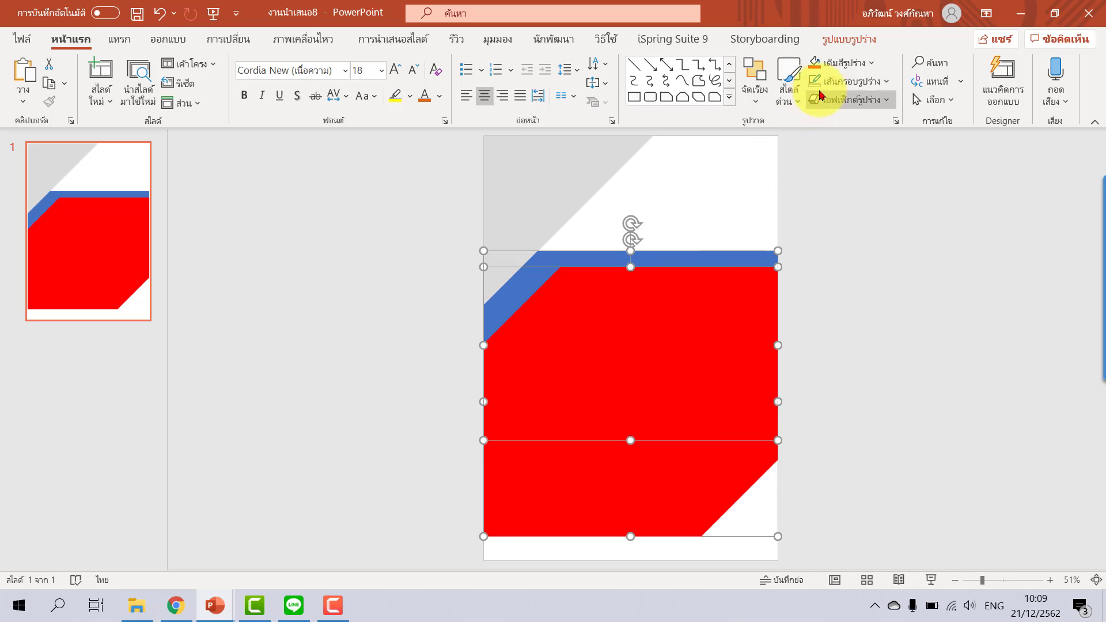
pyautogui.click(848, 41)
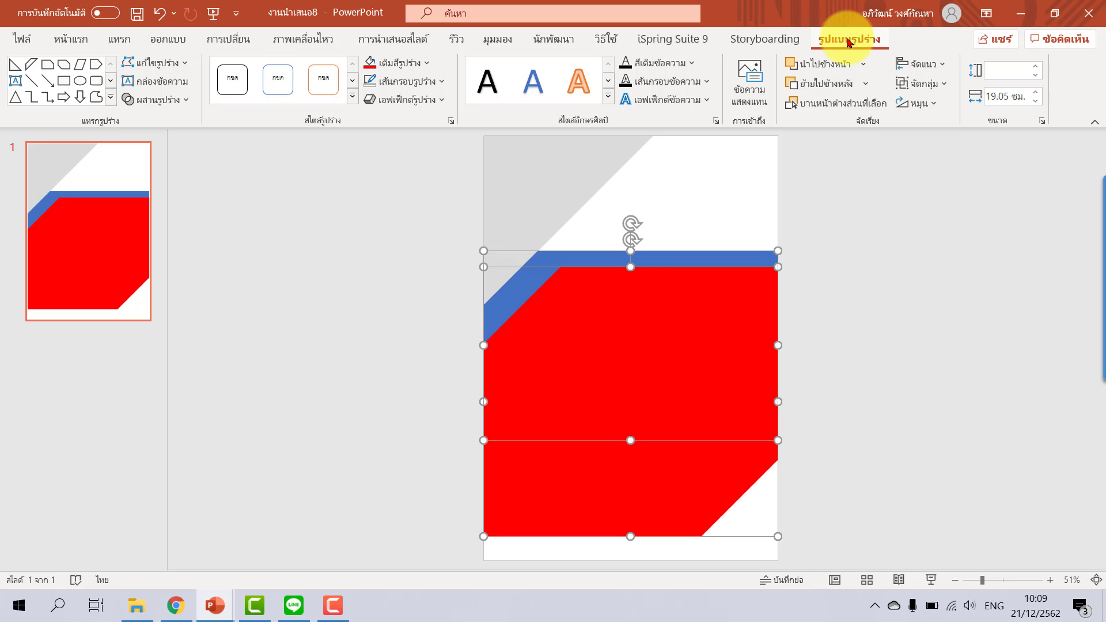
pyautogui.click(169, 101)
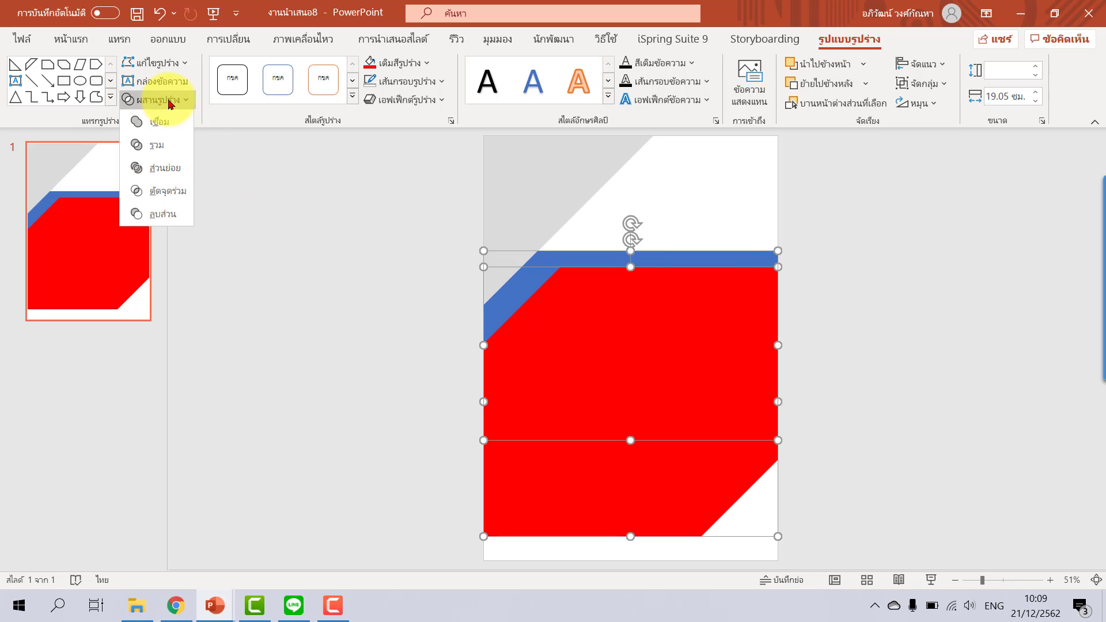
pyautogui.click(171, 220)
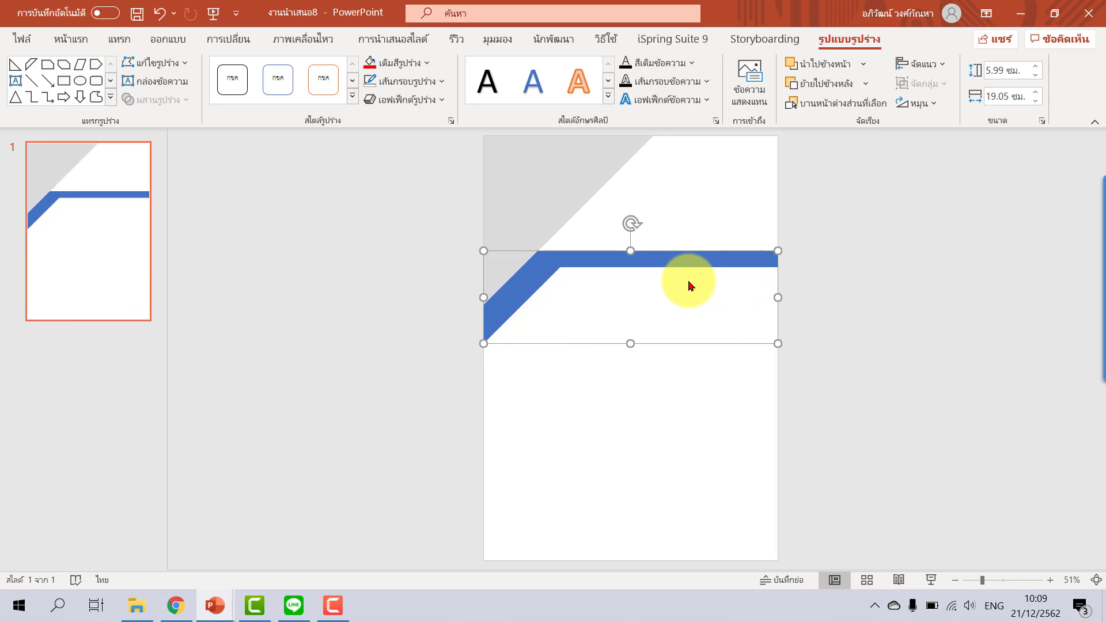
pyautogui.click(852, 311)
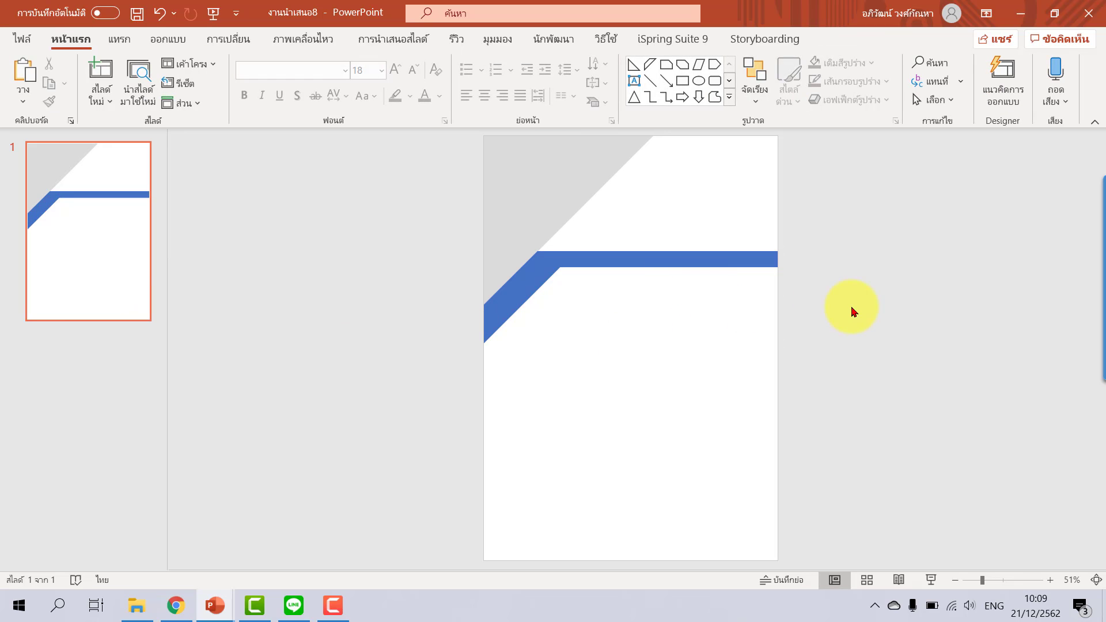
# Step: Draw an outline-free 16 × 16 cm square and move it up beneath the blue stripe
pyautogui.click(683, 81)
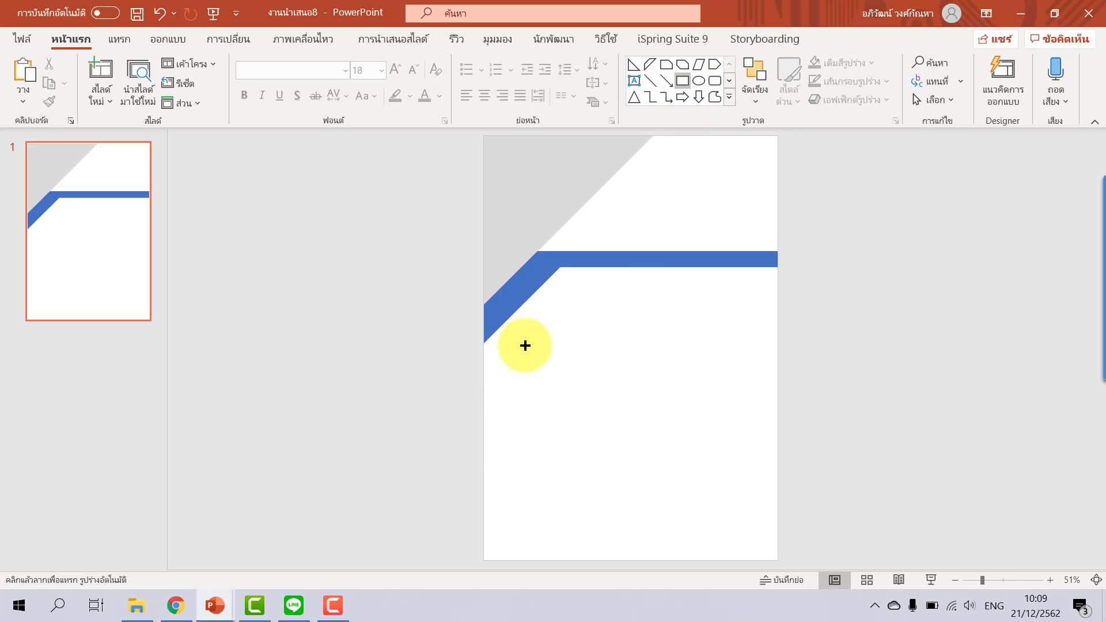
pyautogui.moveTo(526, 344)
pyautogui.mouseDown()
pyautogui.moveTo(655, 488)
pyautogui.moveTo(731, 526)
pyautogui.moveTo(749, 556)
pyautogui.moveTo(777, 559)
pyautogui.mouseUp()
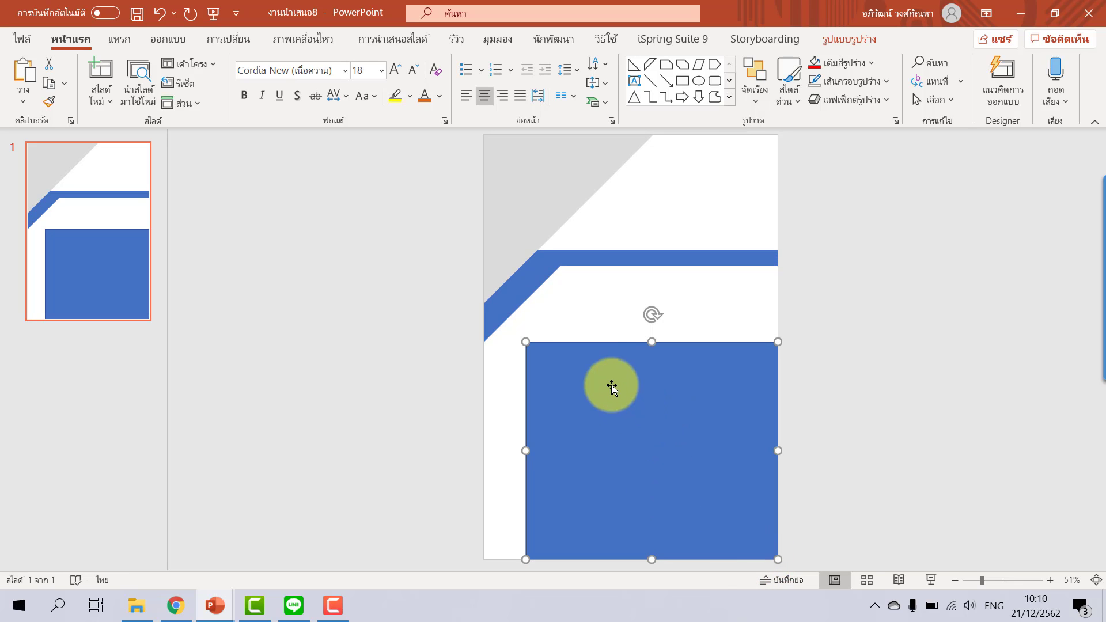
pyautogui.click(853, 81)
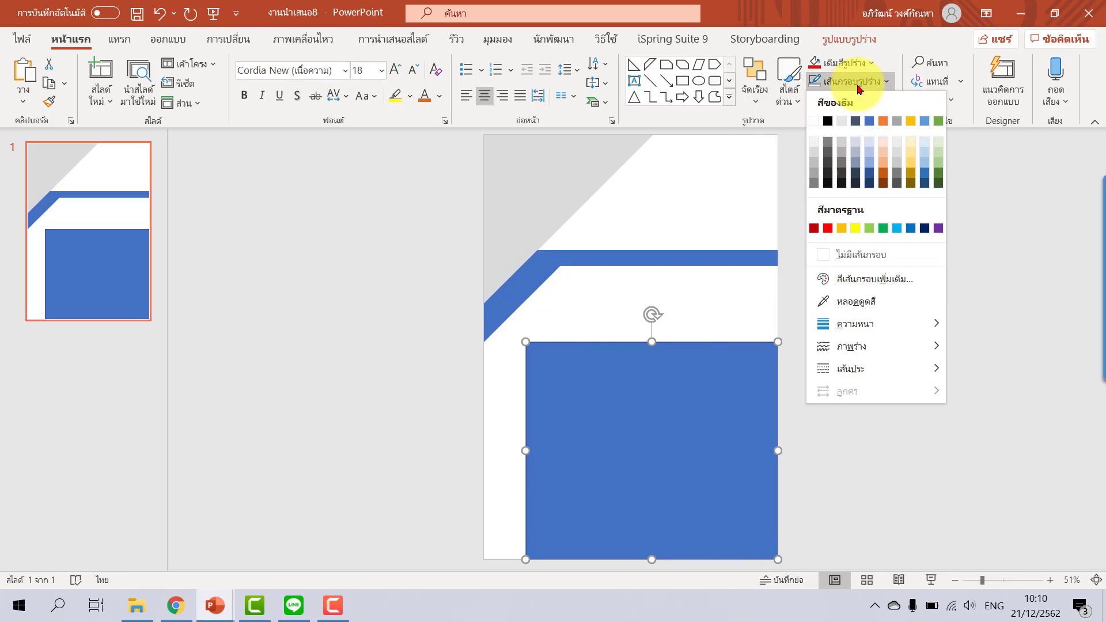
pyautogui.click(861, 254)
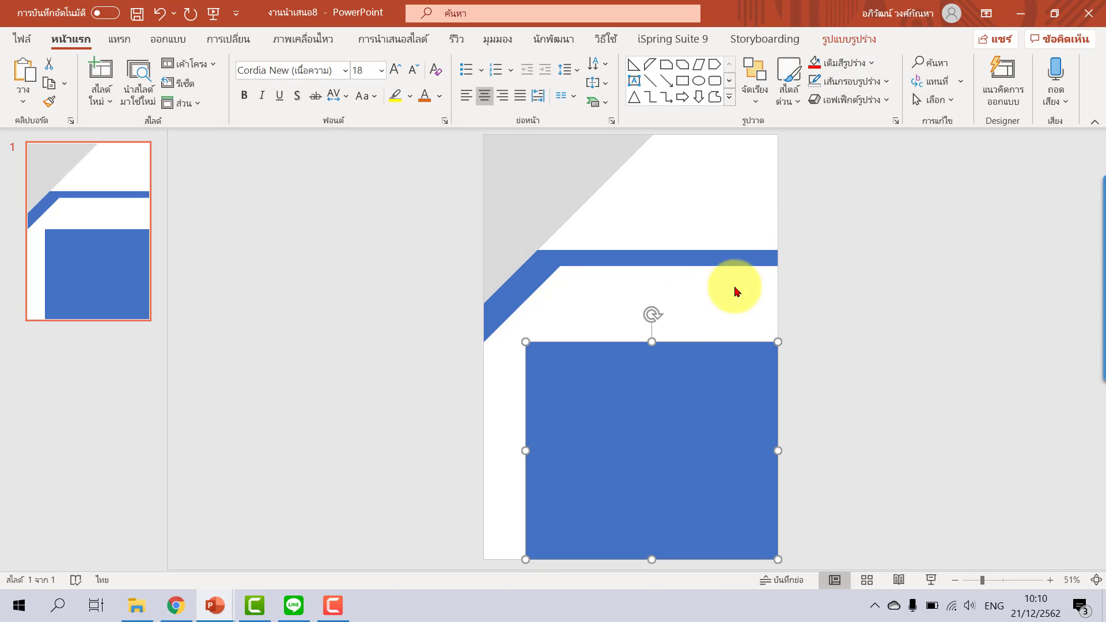
pyautogui.click(865, 42)
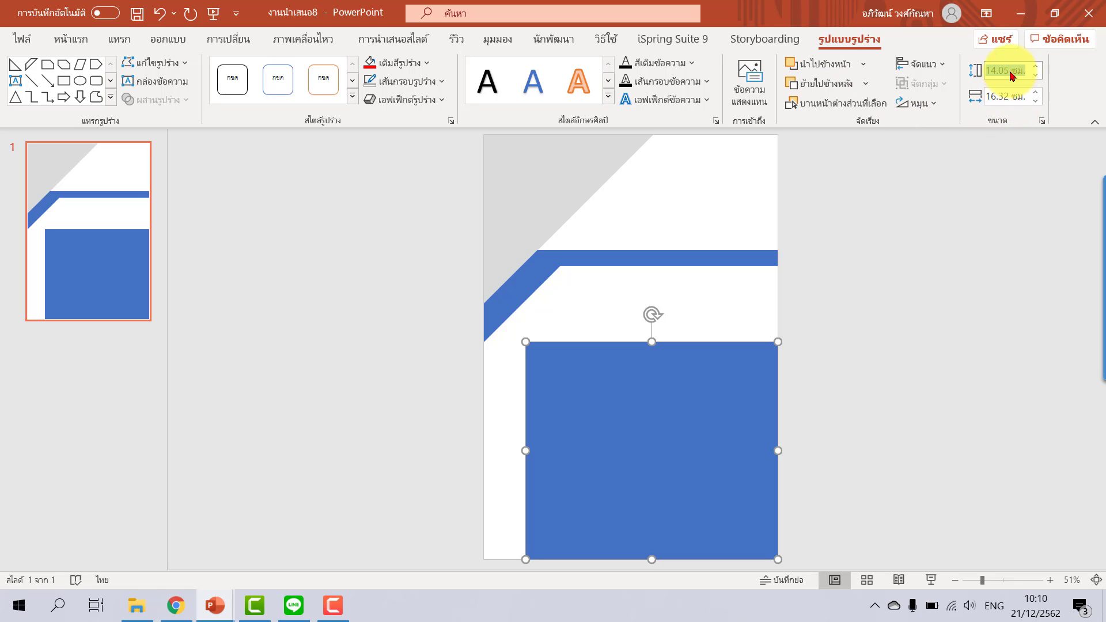
pyautogui.click(1025, 98)
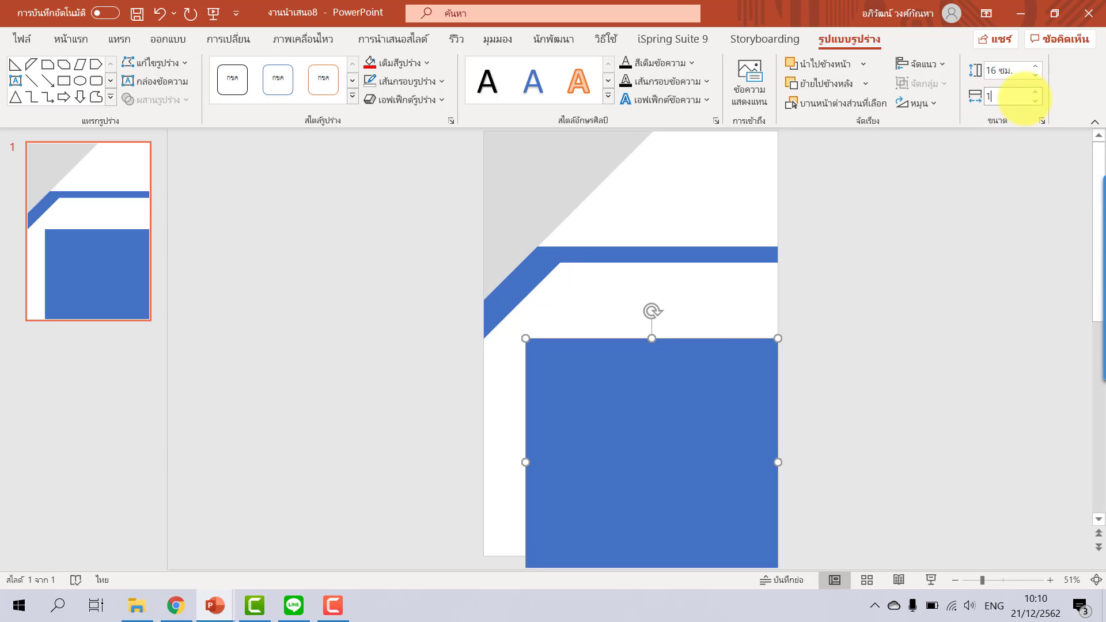
pyautogui.write('6')
pyautogui.press('Return')
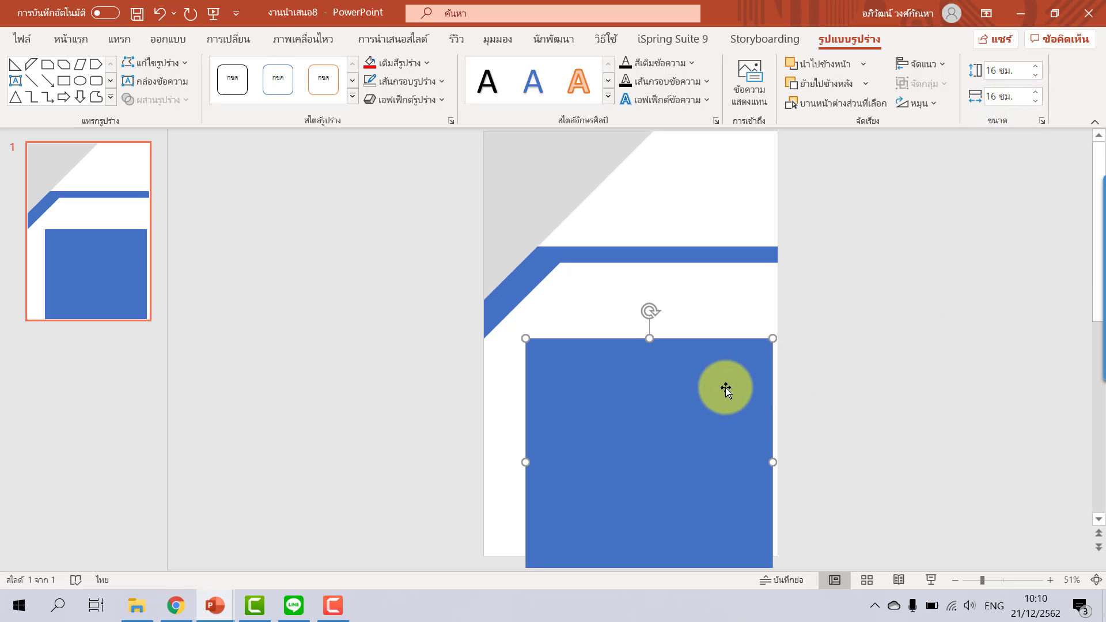
pyautogui.moveTo(712, 420); pyautogui.dragTo(716, 390)
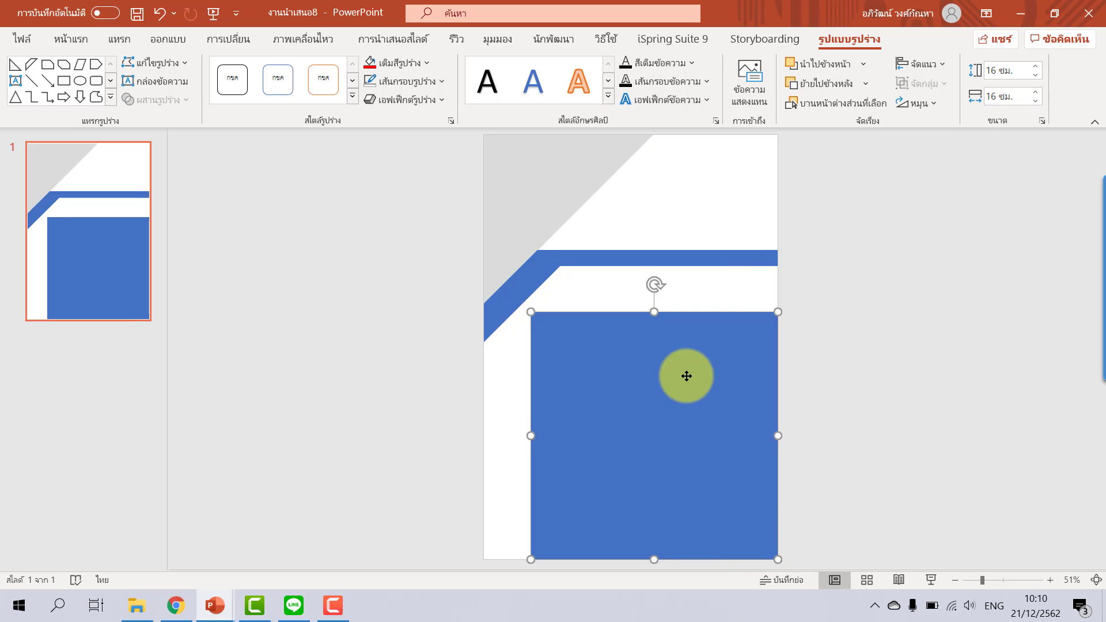
# Step: Delete the square's top-left point with Edit Points to turn it into a triangle
pyautogui.rightClick(686, 376)
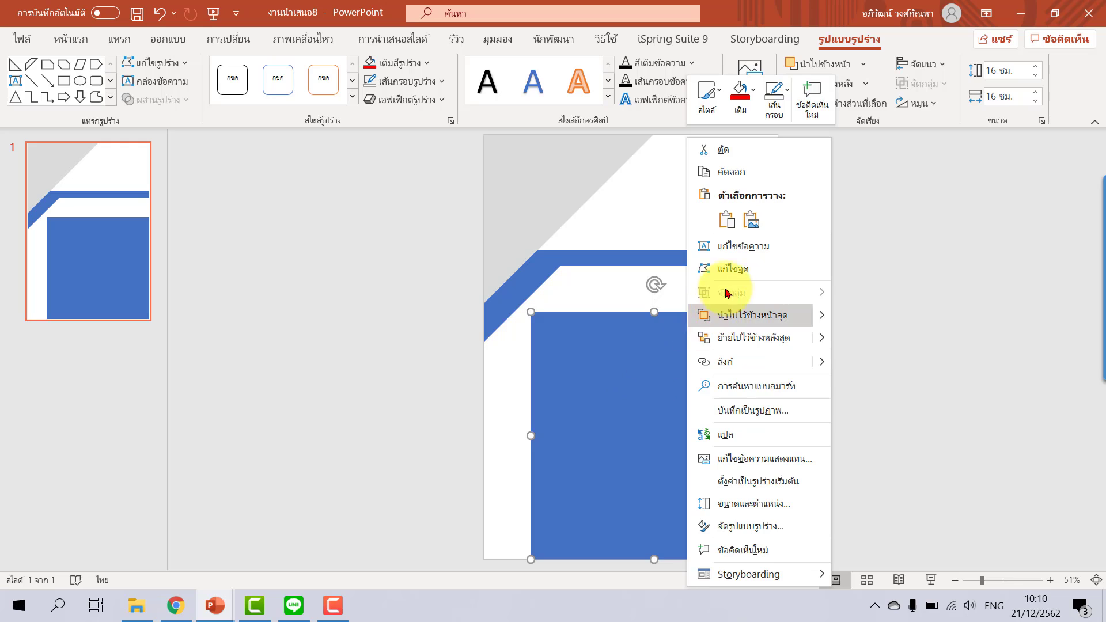
pyautogui.click(733, 269)
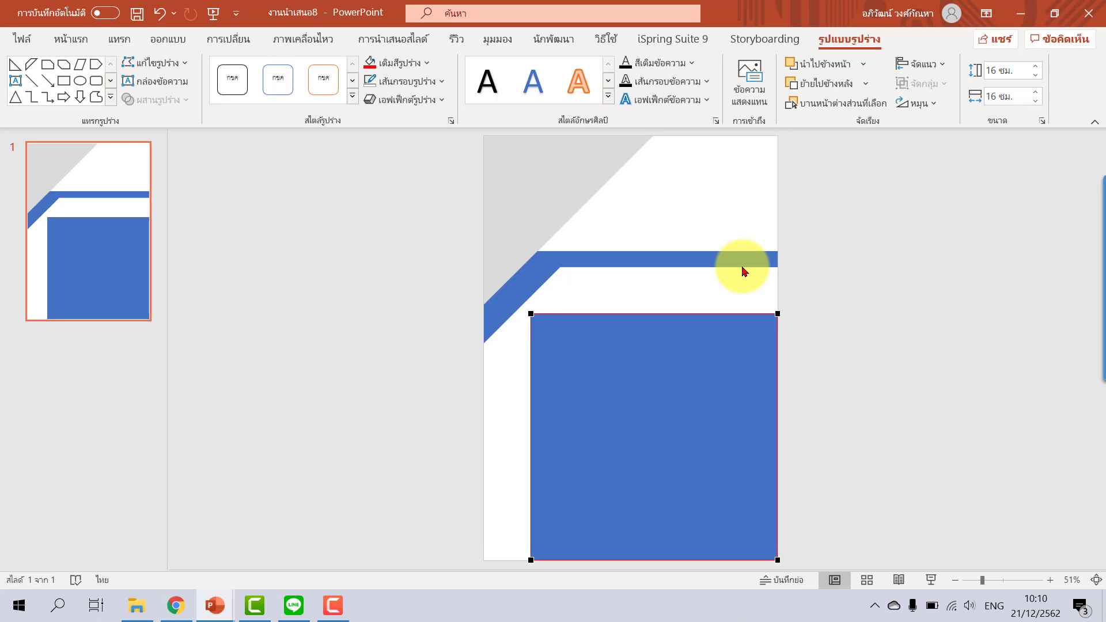
pyautogui.rightClick(531, 315)
pyautogui.click(559, 324)
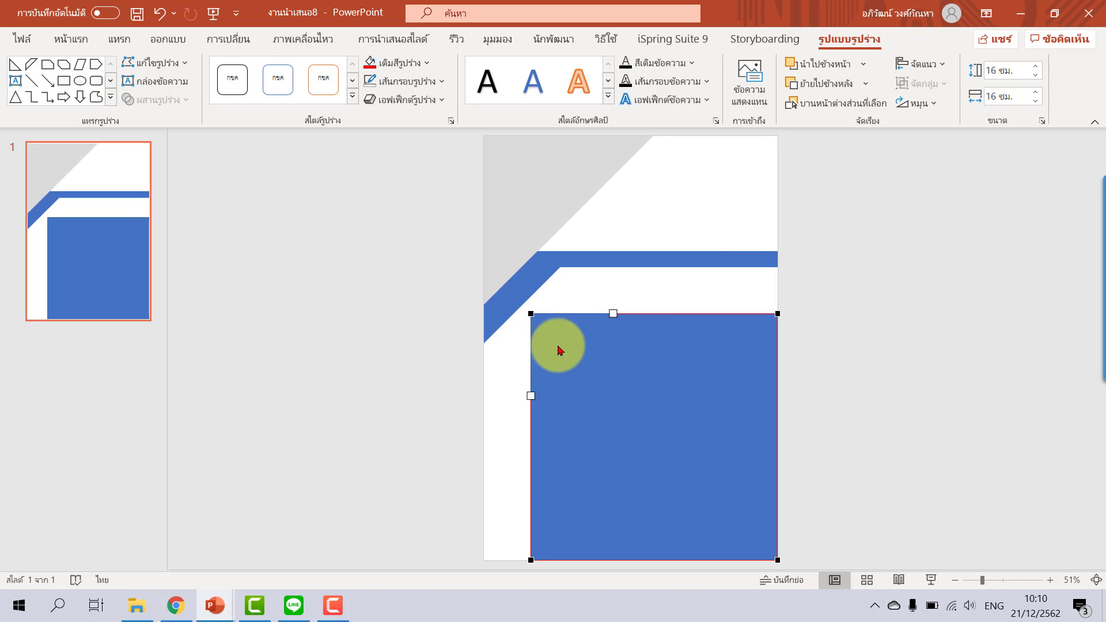
pyautogui.click(857, 370)
# Step: Fill the lower-right triangle with the same light grey as the top-left corner
pyautogui.click(723, 431)
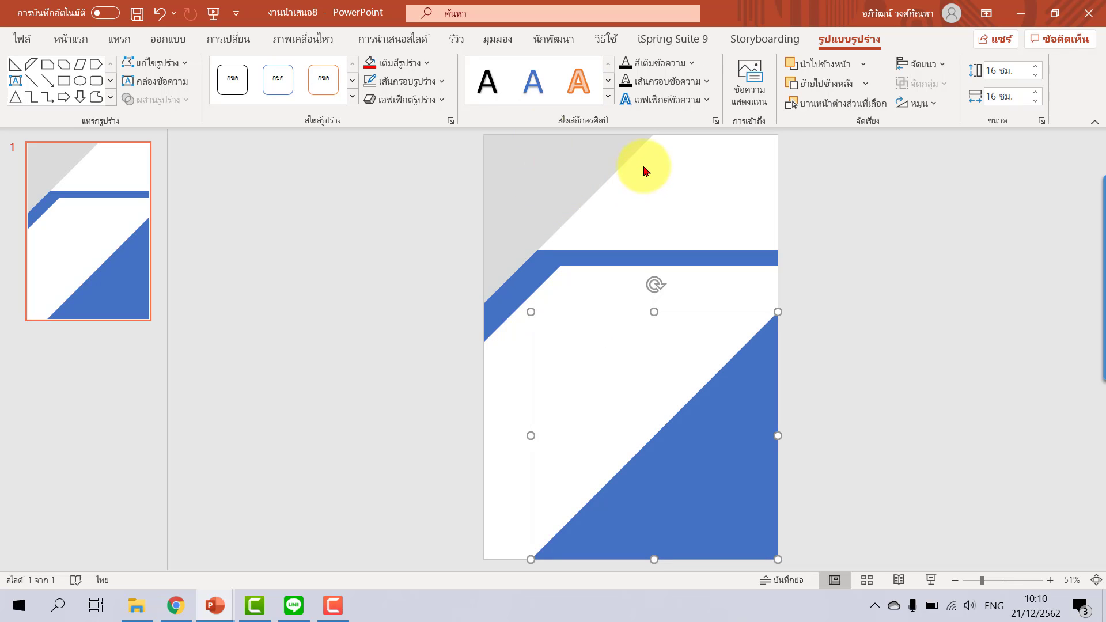
pyautogui.click(419, 64)
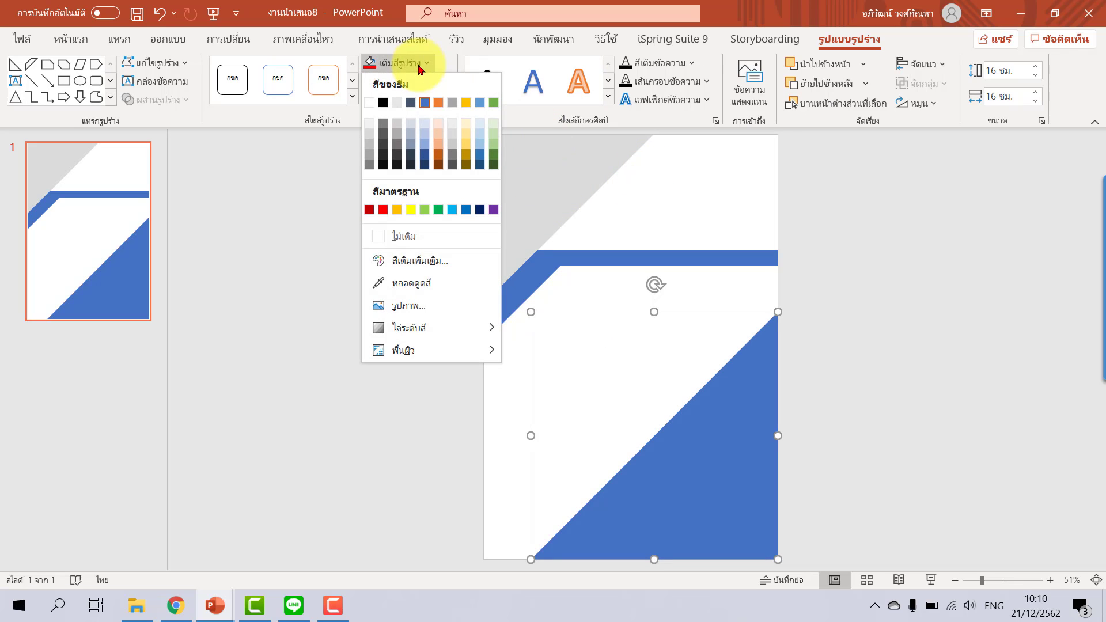
pyautogui.click(452, 137)
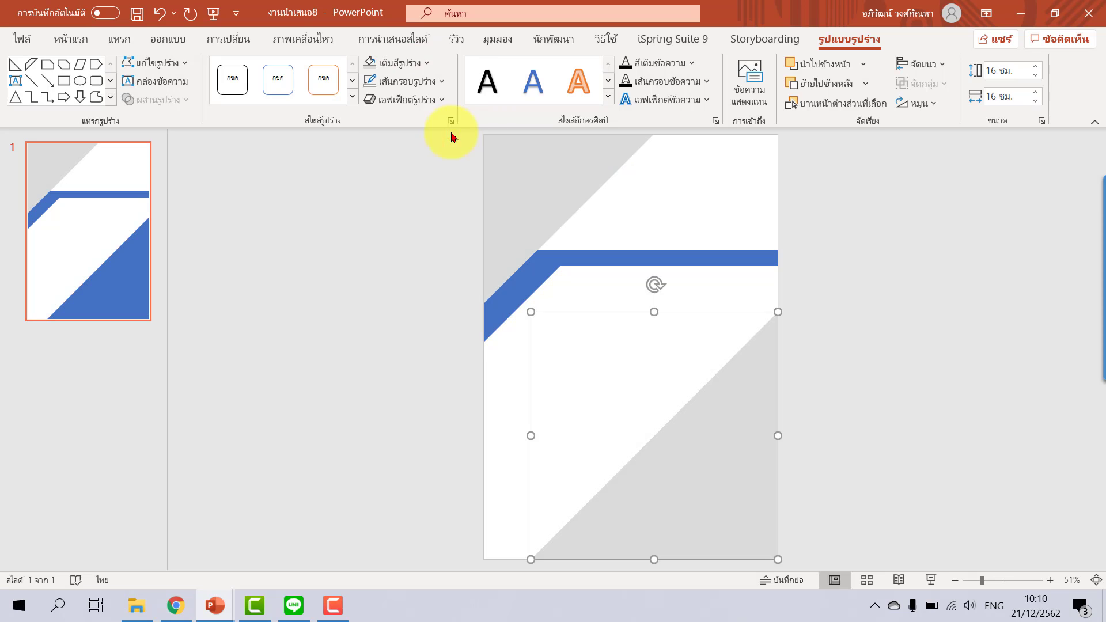
pyautogui.click(800, 189)
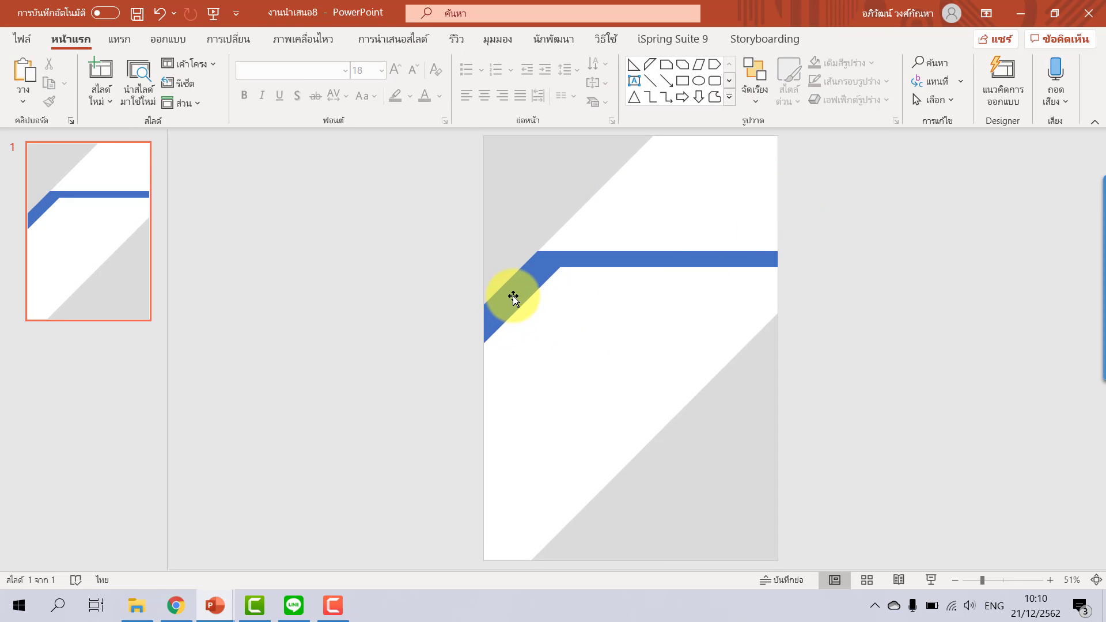
# Step: Copy the bent blue band down and lay it along the lower grey triangle's edge, past the right side
pyautogui.click(535, 274)
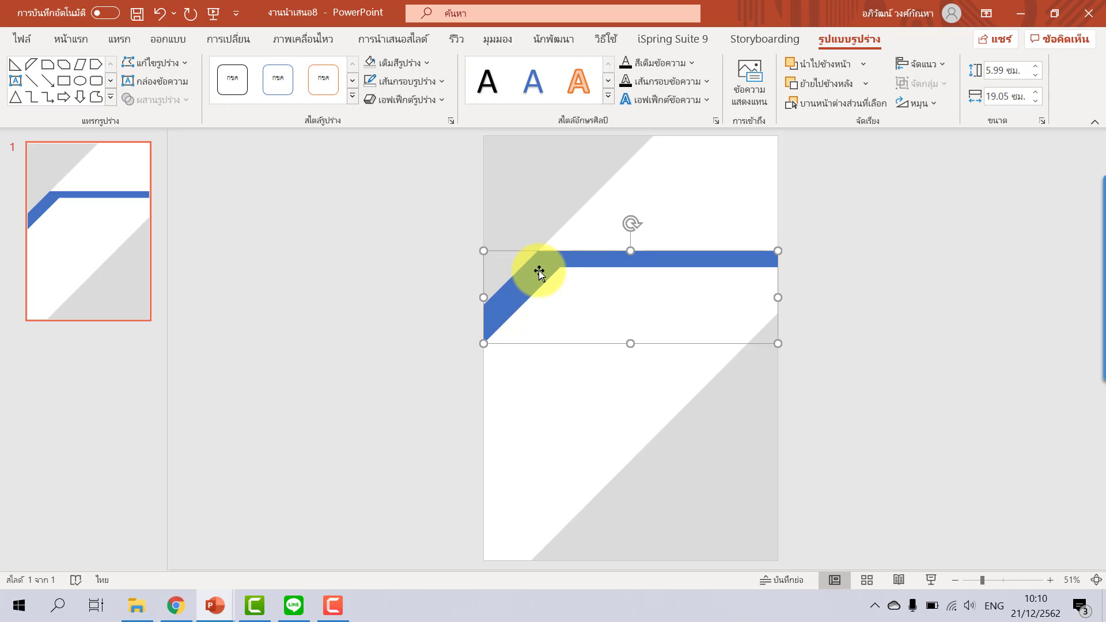
pyautogui.moveTo(540, 272)
pyautogui.mouseDown()
pyautogui.moveTo(608, 405)
pyautogui.moveTo(667, 403)
pyautogui.mouseUp()
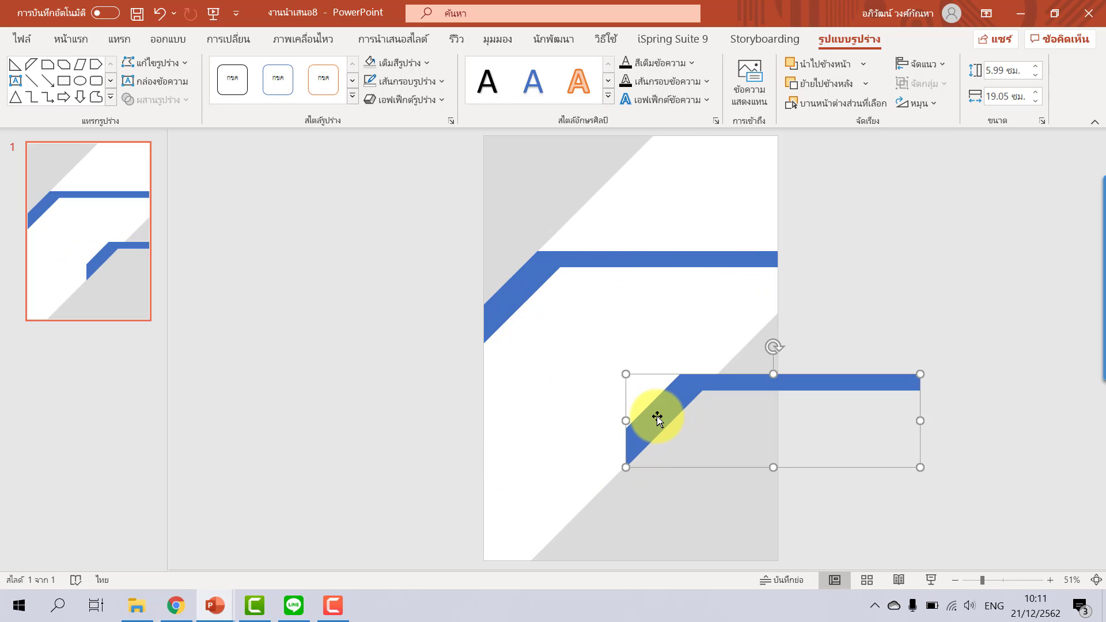
pyautogui.moveTo(657, 417); pyautogui.dragTo(668, 400)
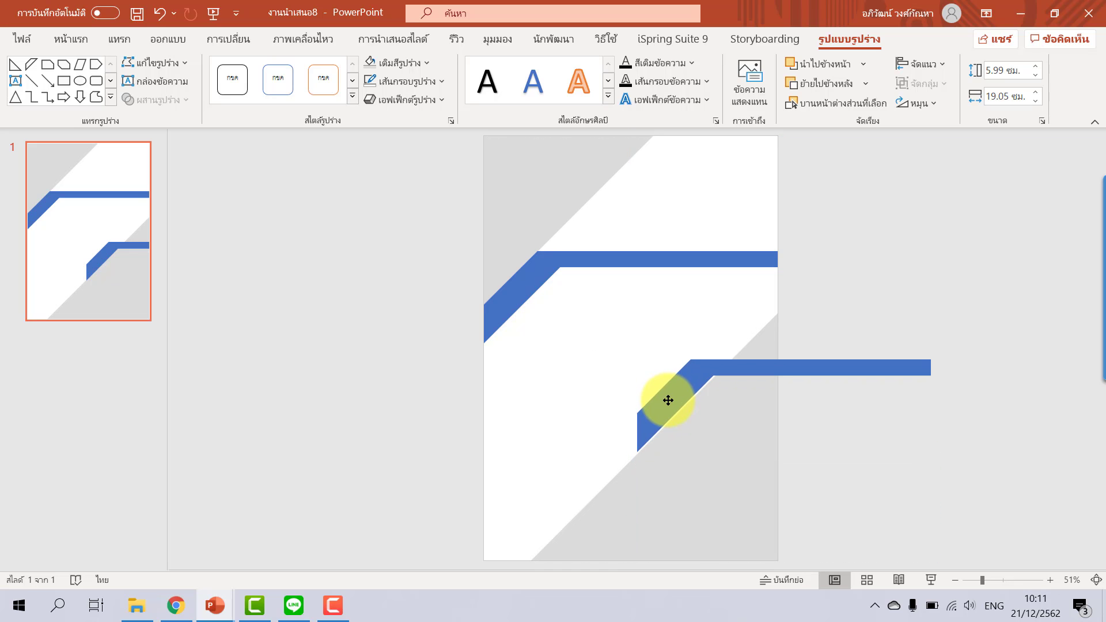
pyautogui.moveTo(671, 404); pyautogui.dragTo(671, 404)
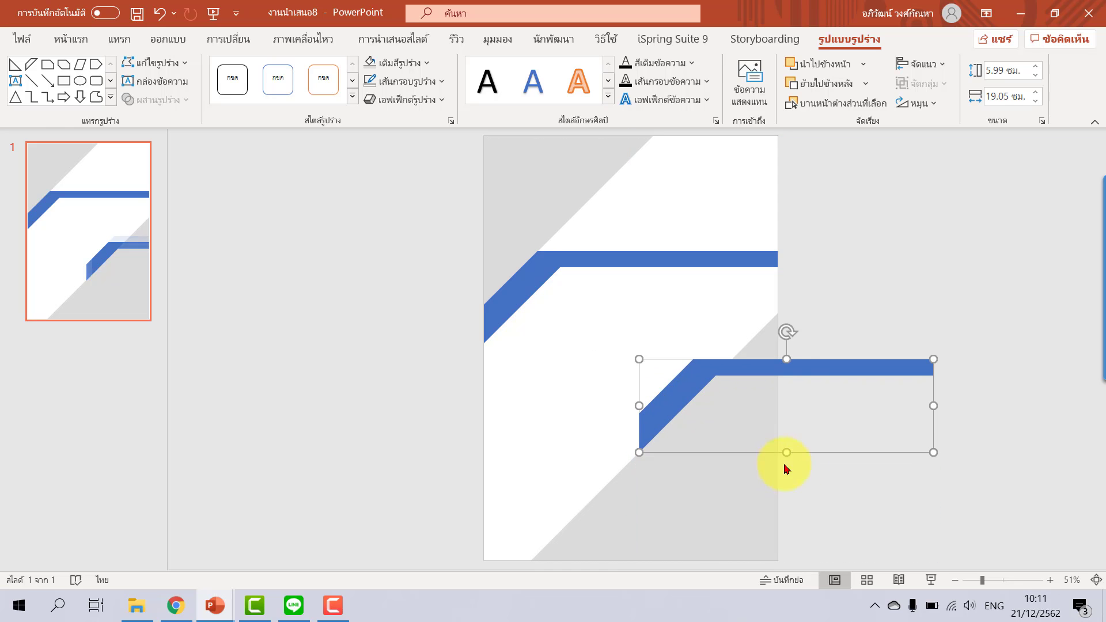
pyautogui.click(851, 512)
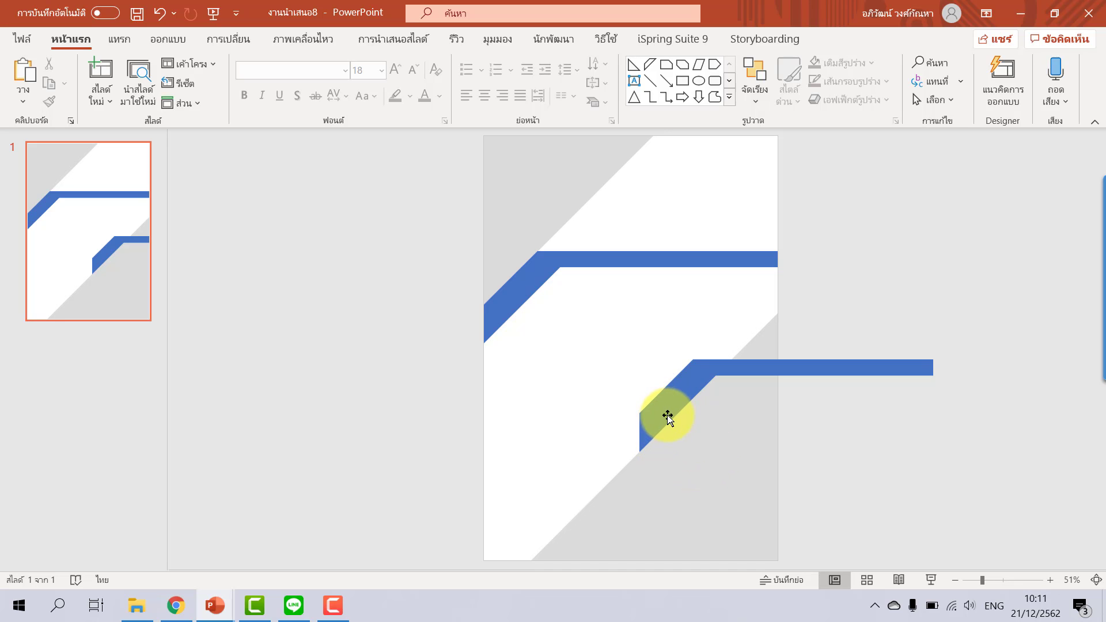
pyautogui.moveTo(659, 414); pyautogui.dragTo(675, 431)
pyautogui.click(850, 507)
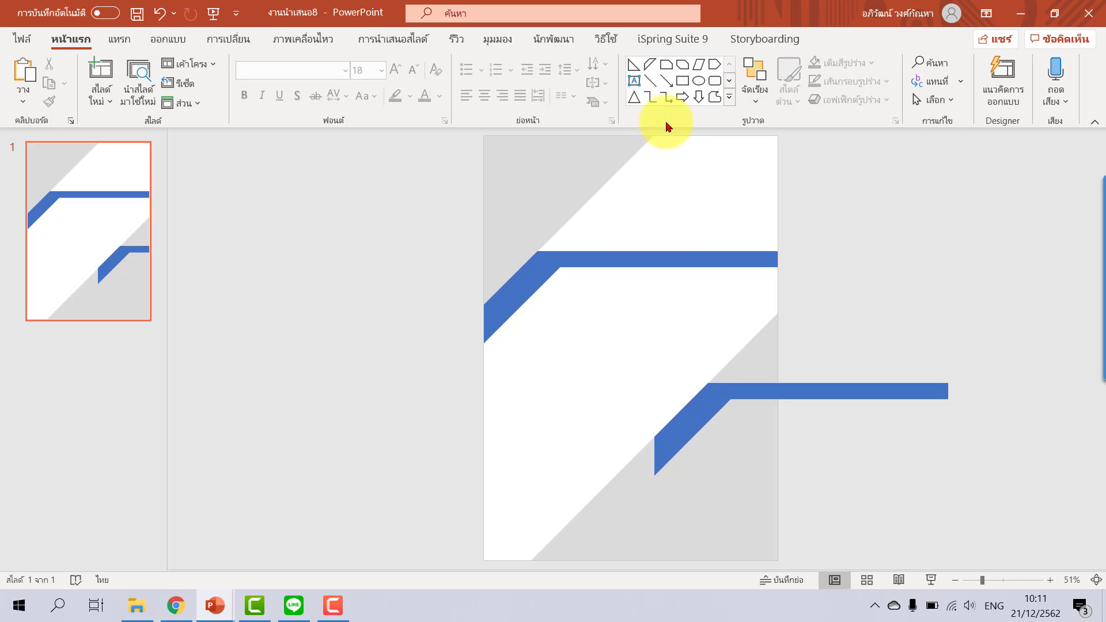
# Step: Draw a blue rectangle covering the lower band's overhang beyond the page's right edge
pyautogui.click(684, 83)
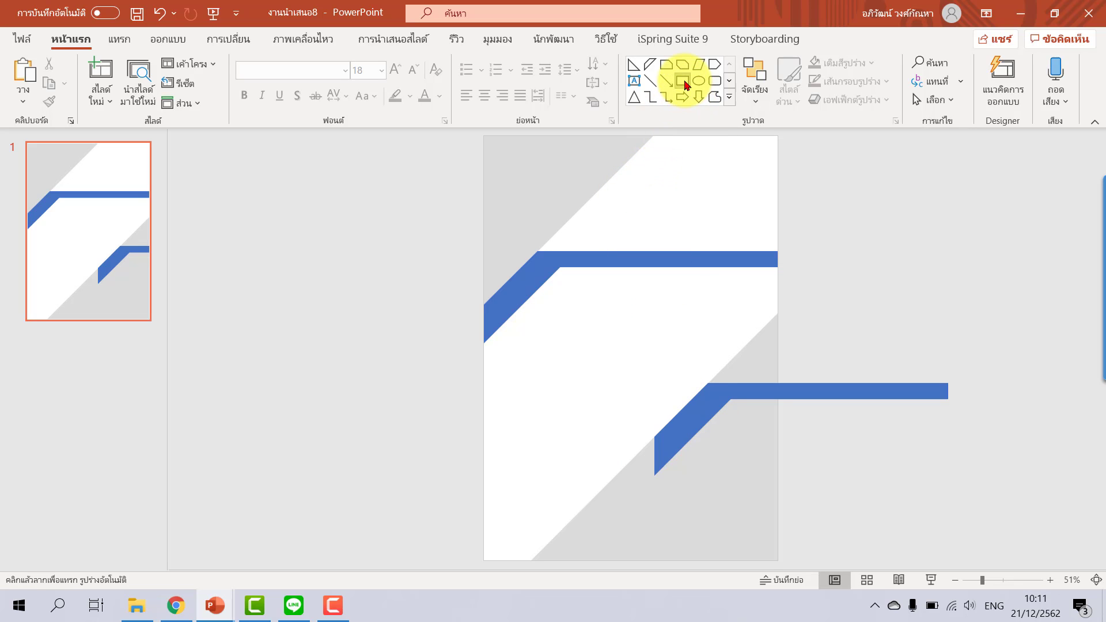
pyautogui.moveTo(974, 293); pyautogui.dragTo(808, 454)
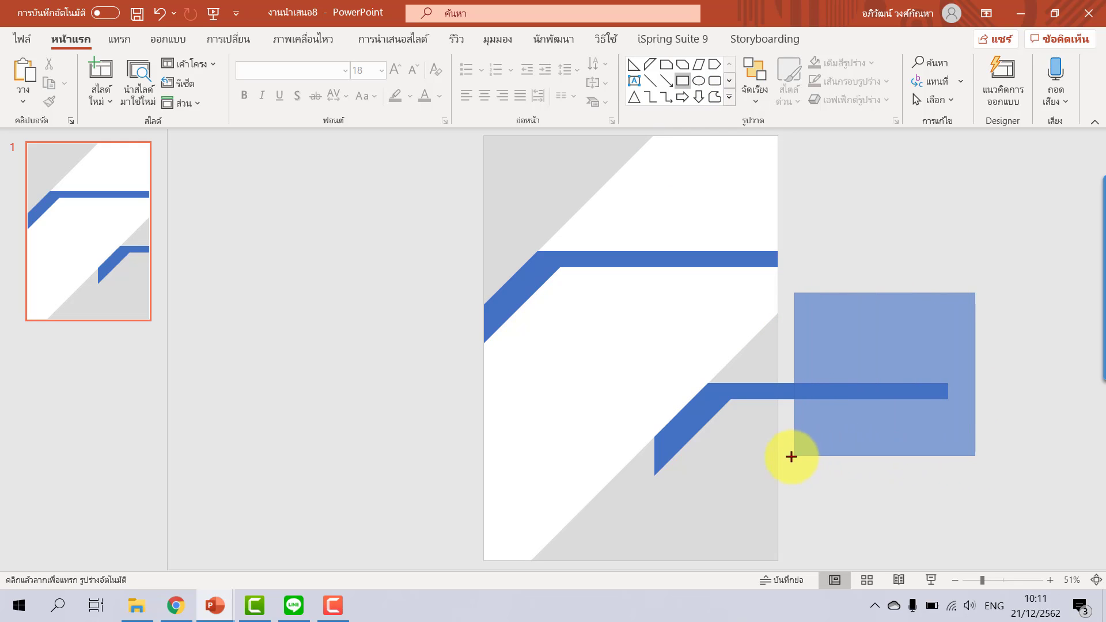
pyautogui.moveTo(808, 454)
pyautogui.mouseDown()
pyautogui.moveTo(779, 459)
pyautogui.moveTo(790, 474)
pyautogui.mouseUp()
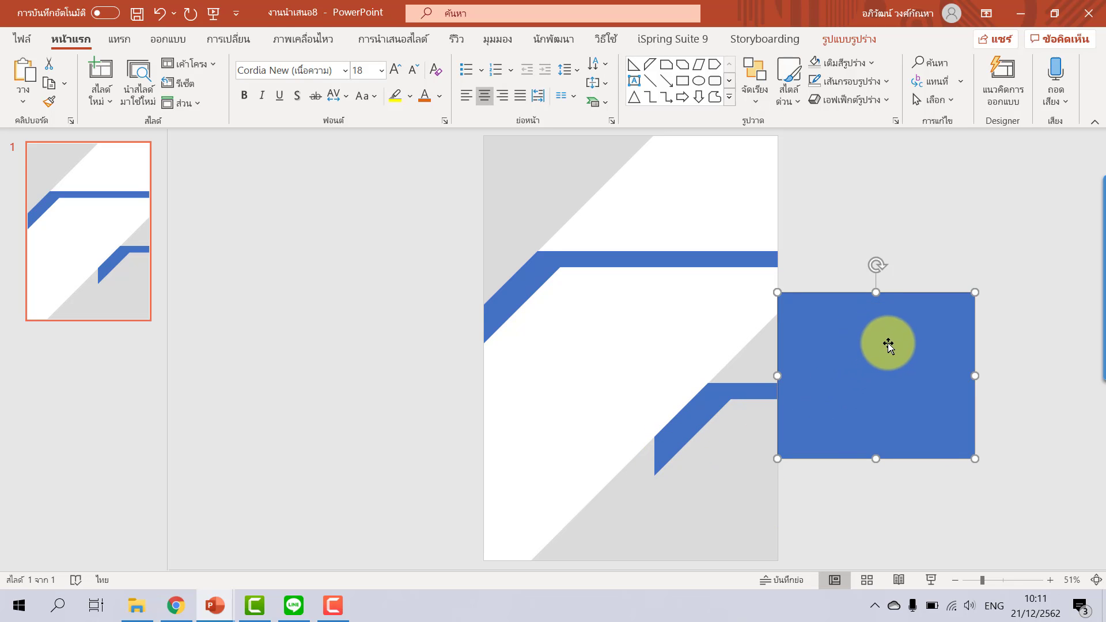
# Step: Duplicate the rectangle, shorten it, fill it orange, and place it over the band's lower end
pyautogui.moveTo(896, 354); pyautogui.dragTo(666, 405)
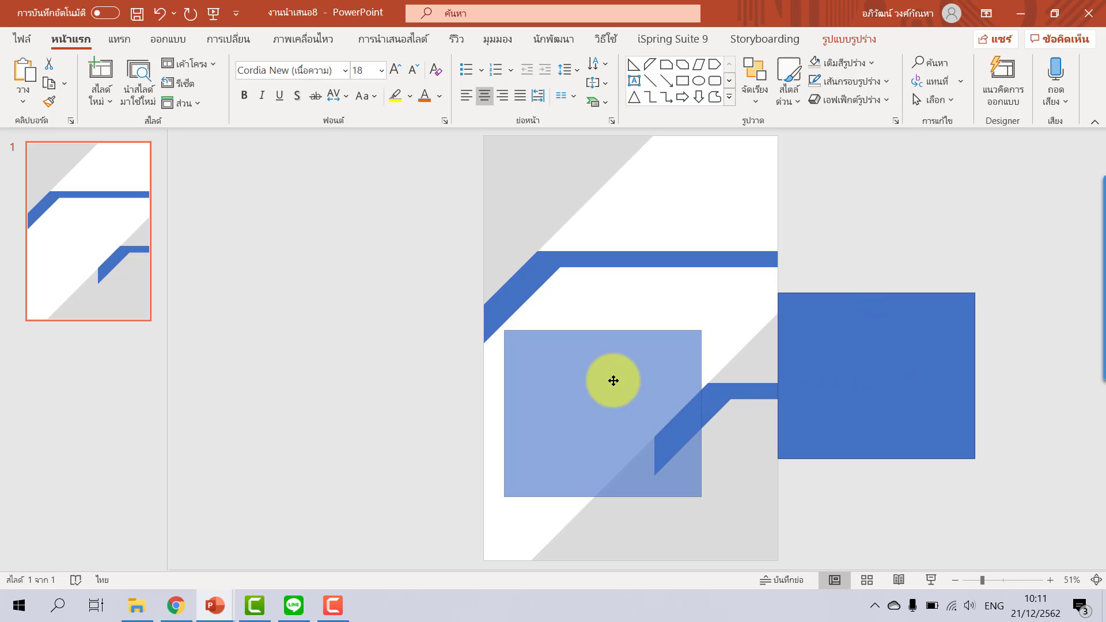
pyautogui.moveTo(603, 495)
pyautogui.mouseDown()
pyautogui.moveTo(602, 401)
pyautogui.moveTo(647, 498)
pyautogui.mouseUp()
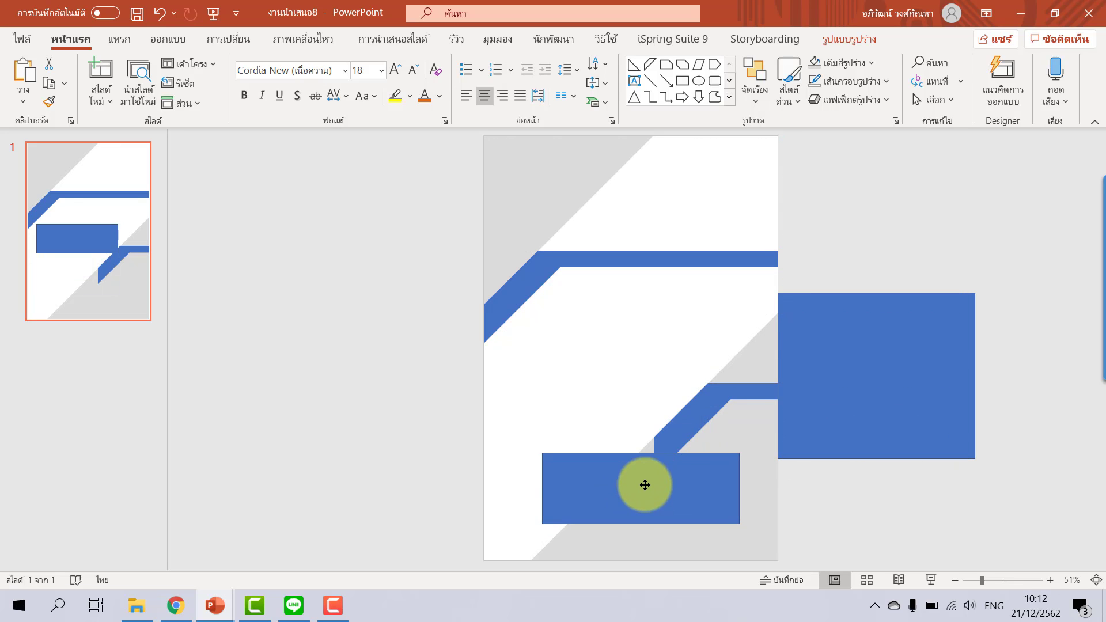
pyautogui.click(846, 62)
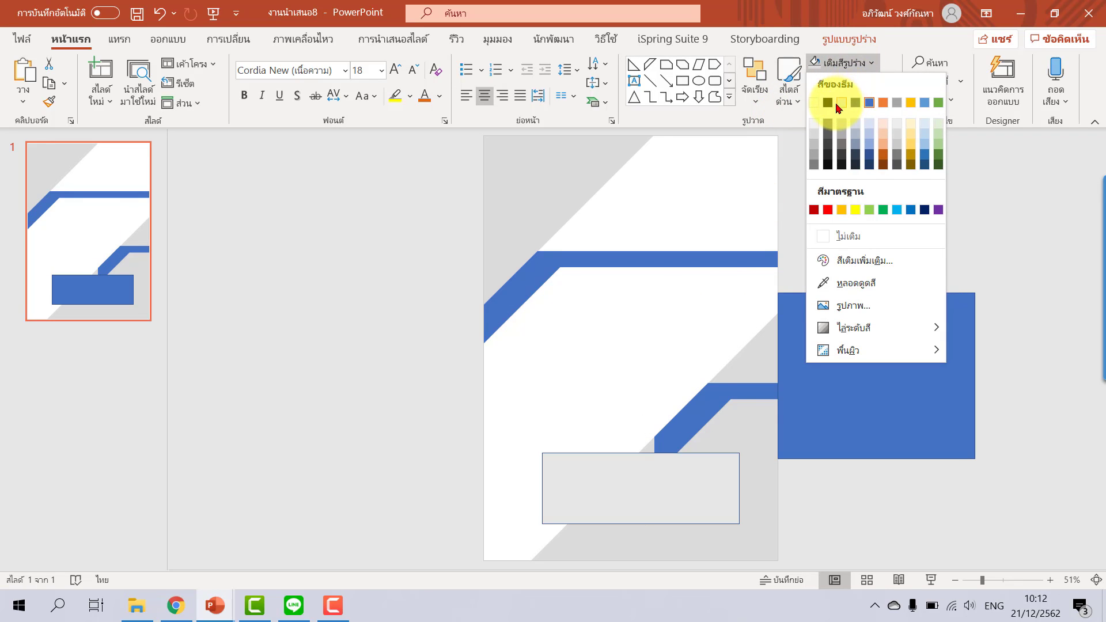
pyautogui.click(883, 102)
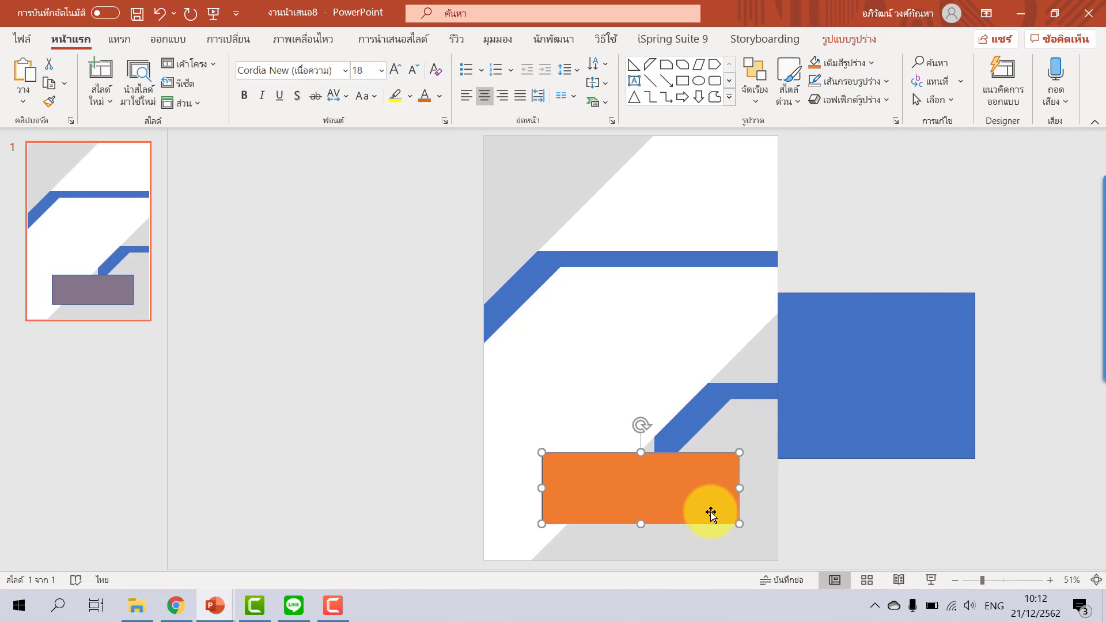
pyautogui.moveTo(686, 486); pyautogui.dragTo(695, 467)
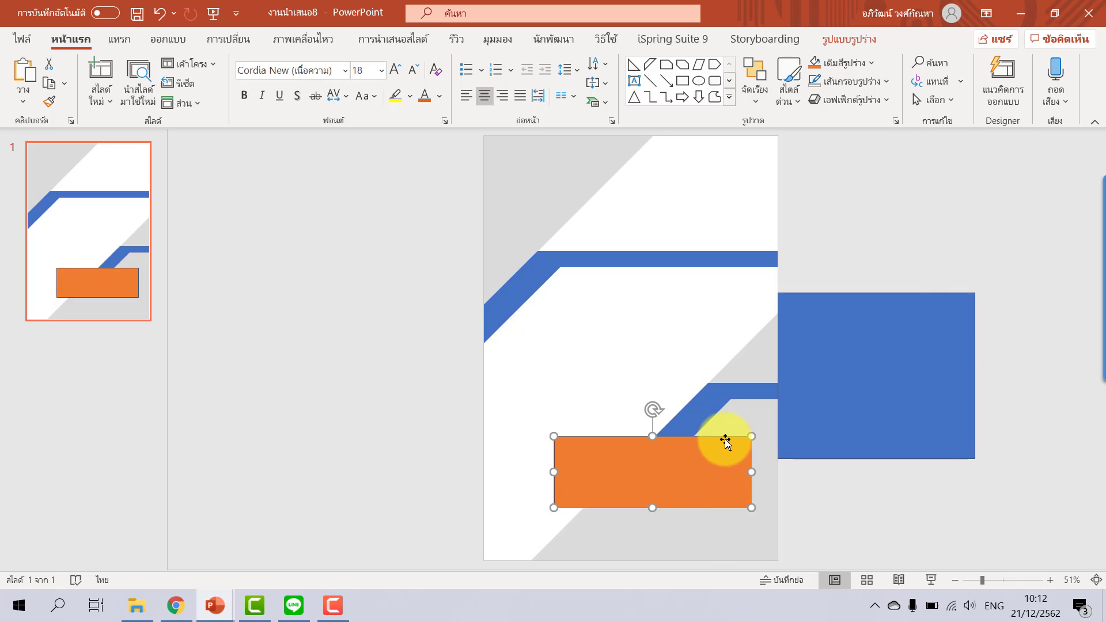
# Step: Select the lower blue band together with the blue and orange rectangles
pyautogui.click(717, 397)
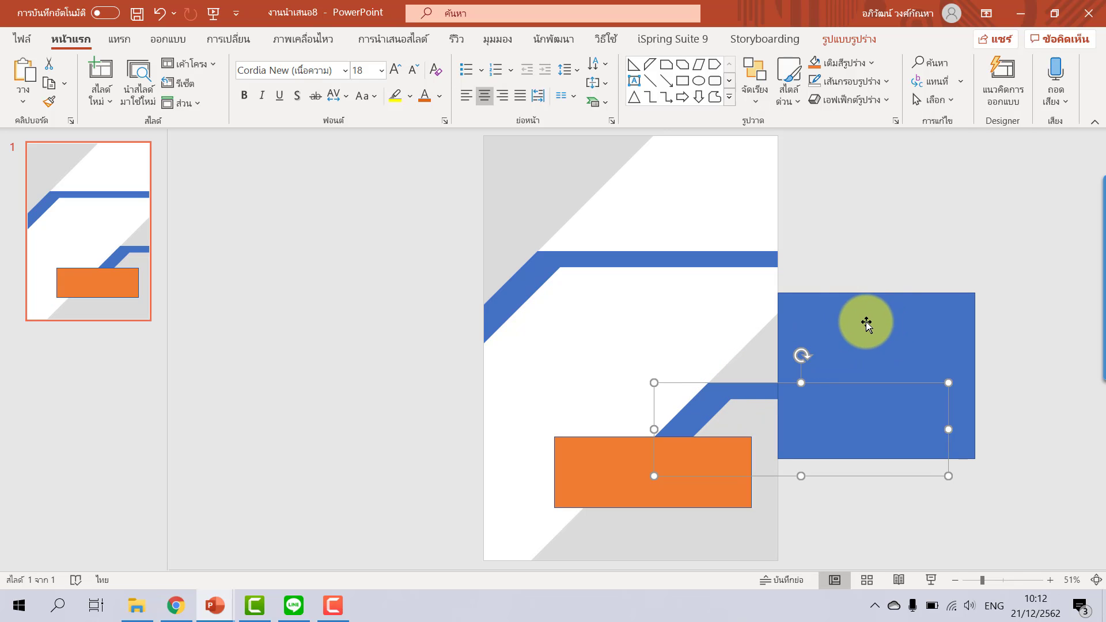
pyautogui.keyDown('shift'); pyautogui.click(859, 327); pyautogui.keyUp('shift')
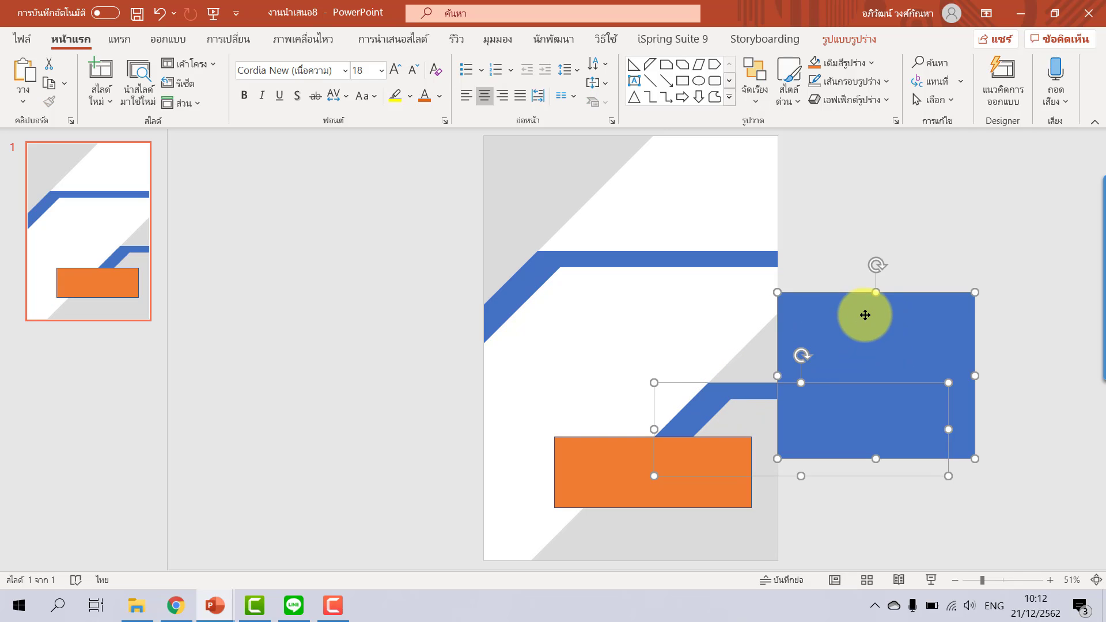
pyautogui.keyDown('shift'); pyautogui.click(592, 466); pyautogui.keyUp('shift')
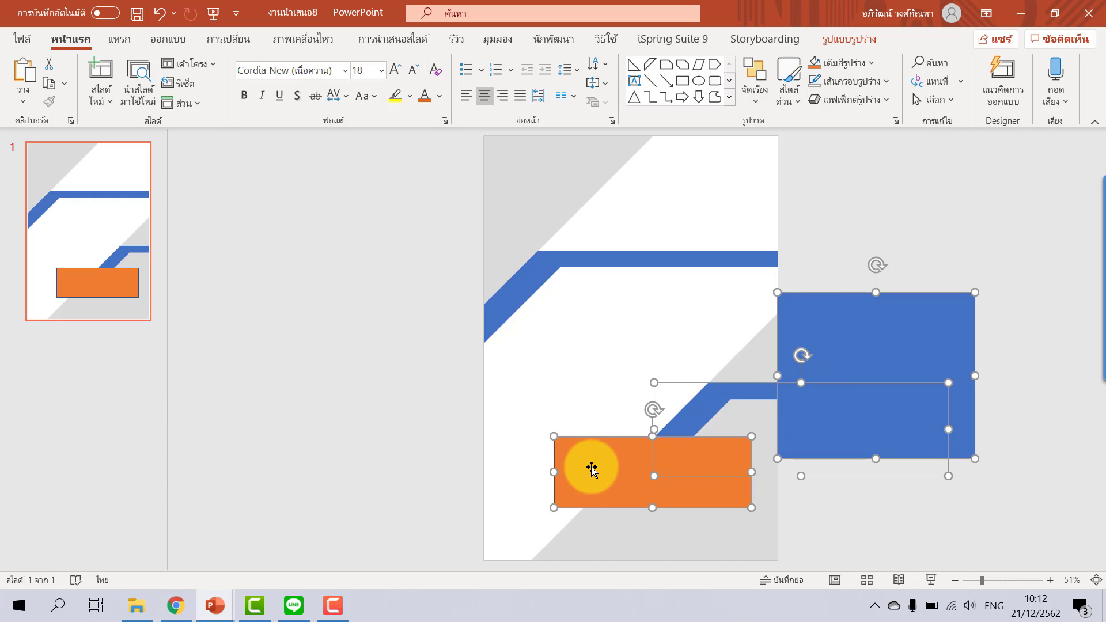
pyautogui.click(895, 344)
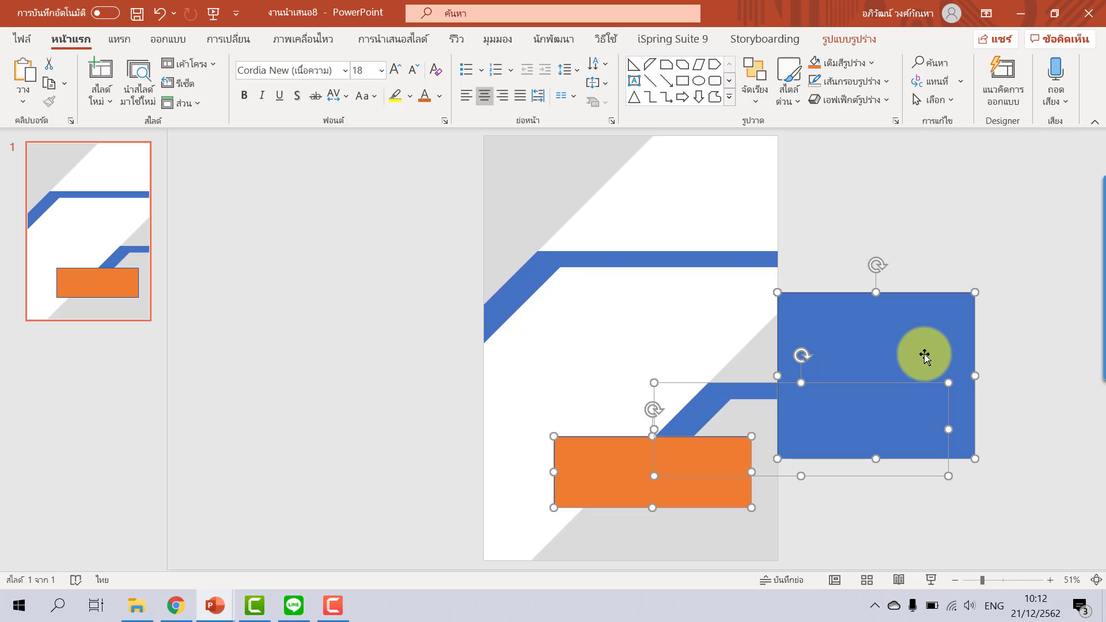
# Step: Apply Merge Shapes > Subtract to cut both rectangles out of the lower blue band
pyautogui.click(850, 39)
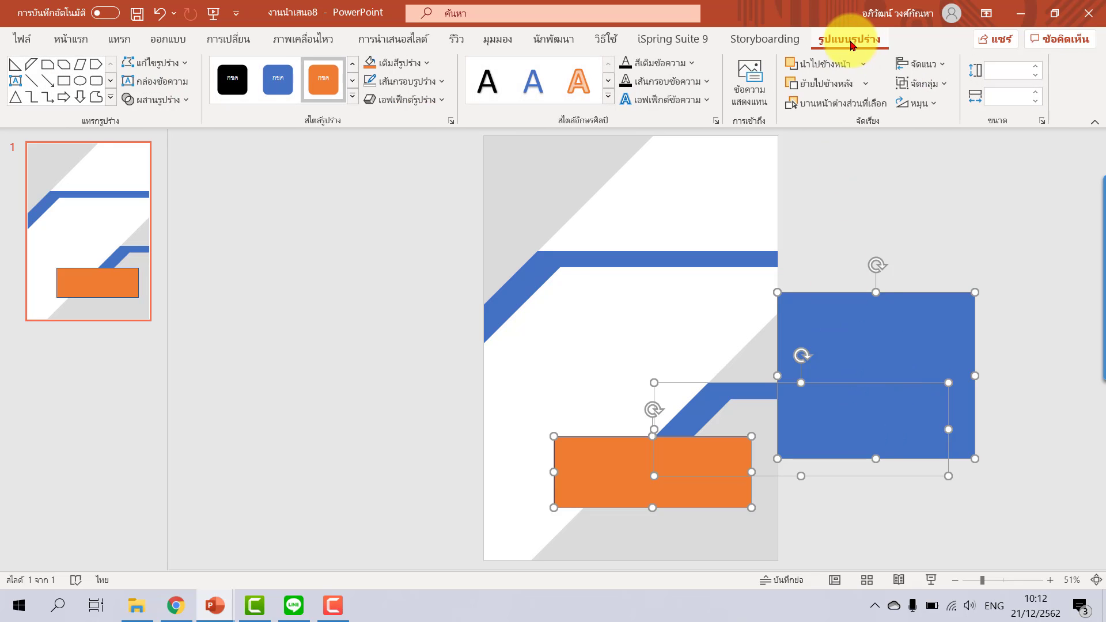
pyautogui.click(172, 100)
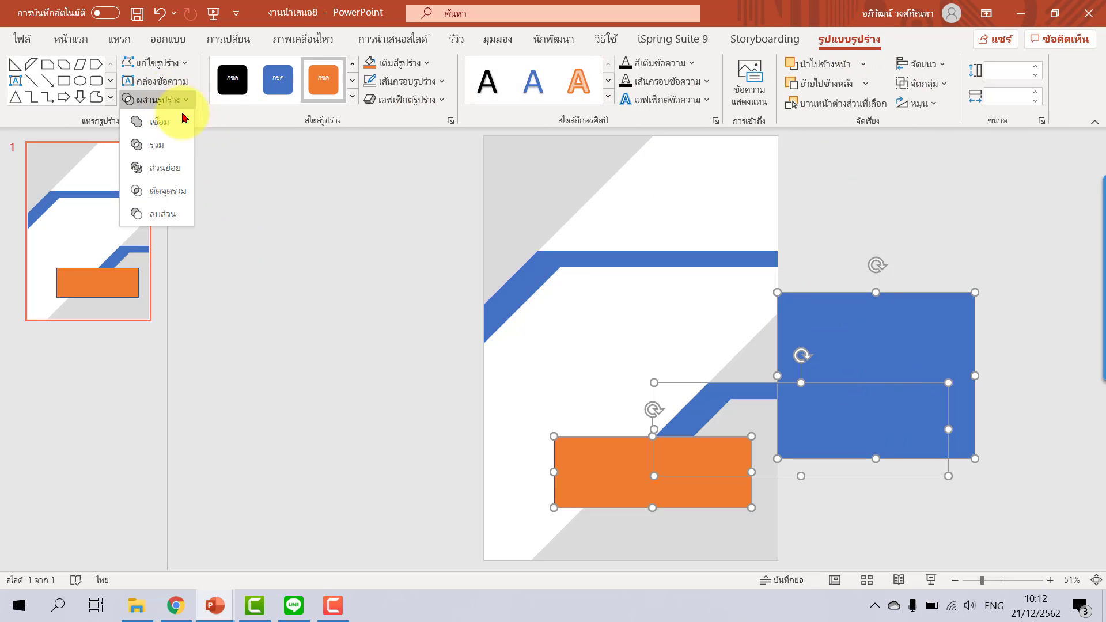
pyautogui.click(163, 216)
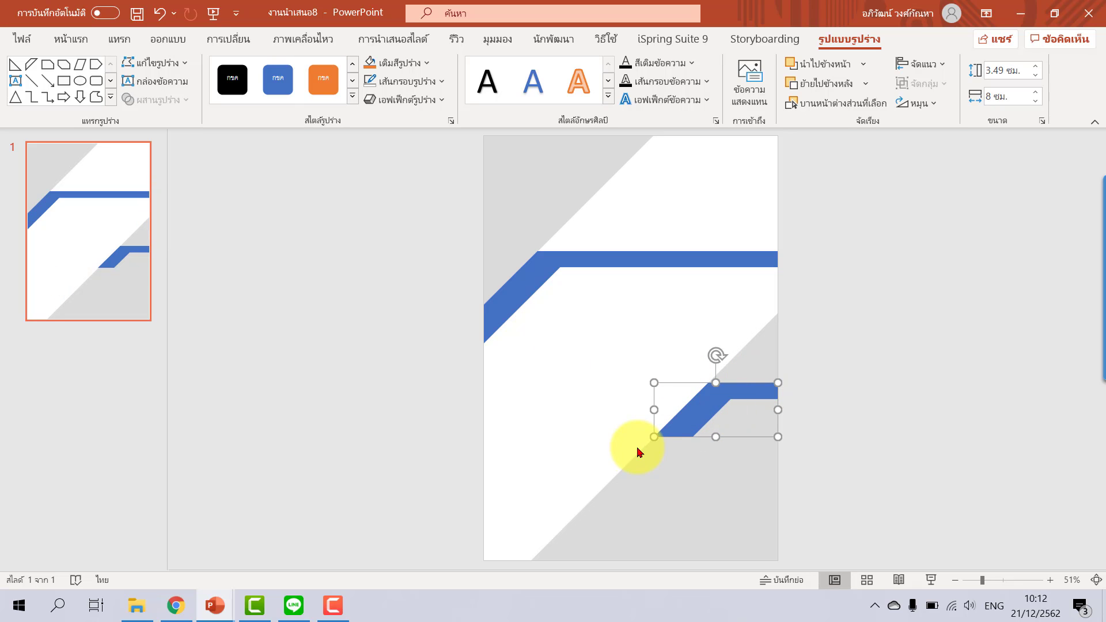
pyautogui.click(842, 439)
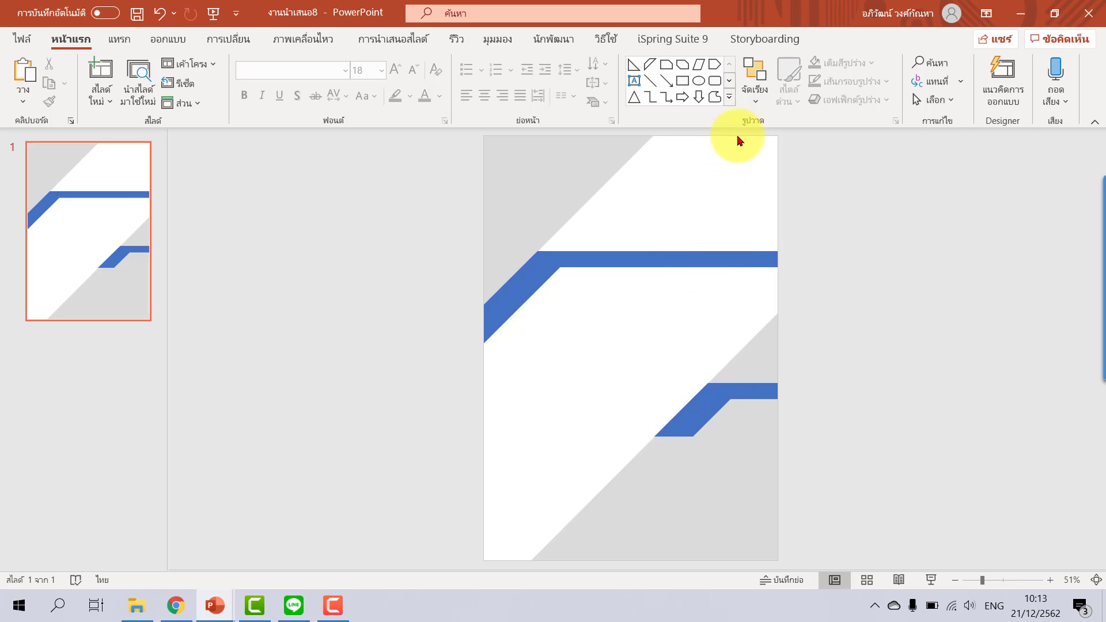
# Step: Draw a parallelogram over the lower band's end and give it no outline
pyautogui.click(730, 98)
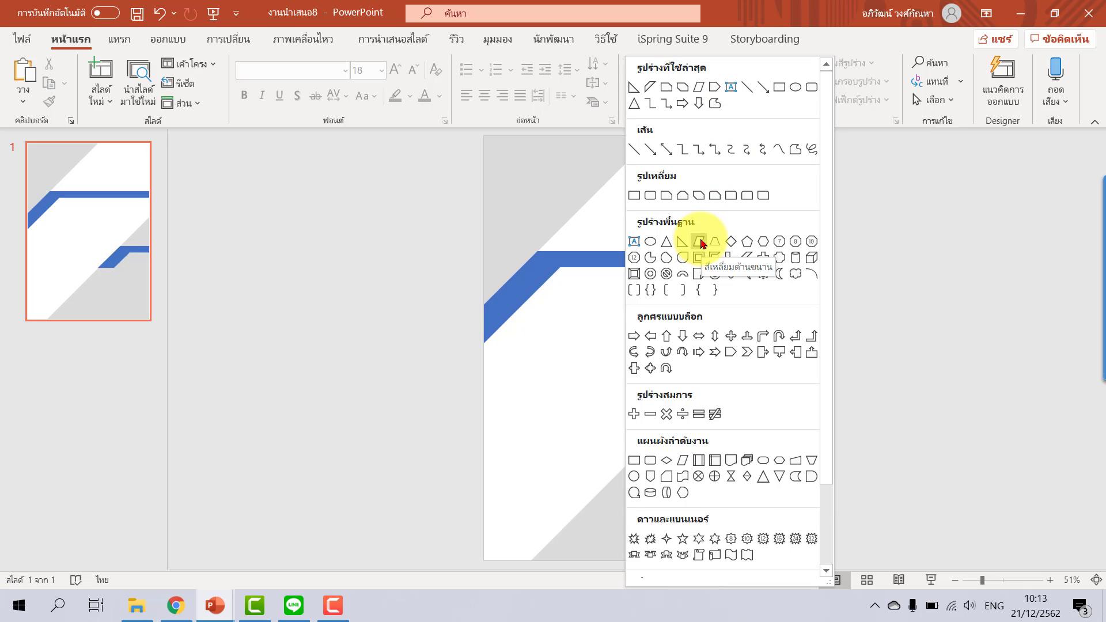
pyautogui.click(699, 241)
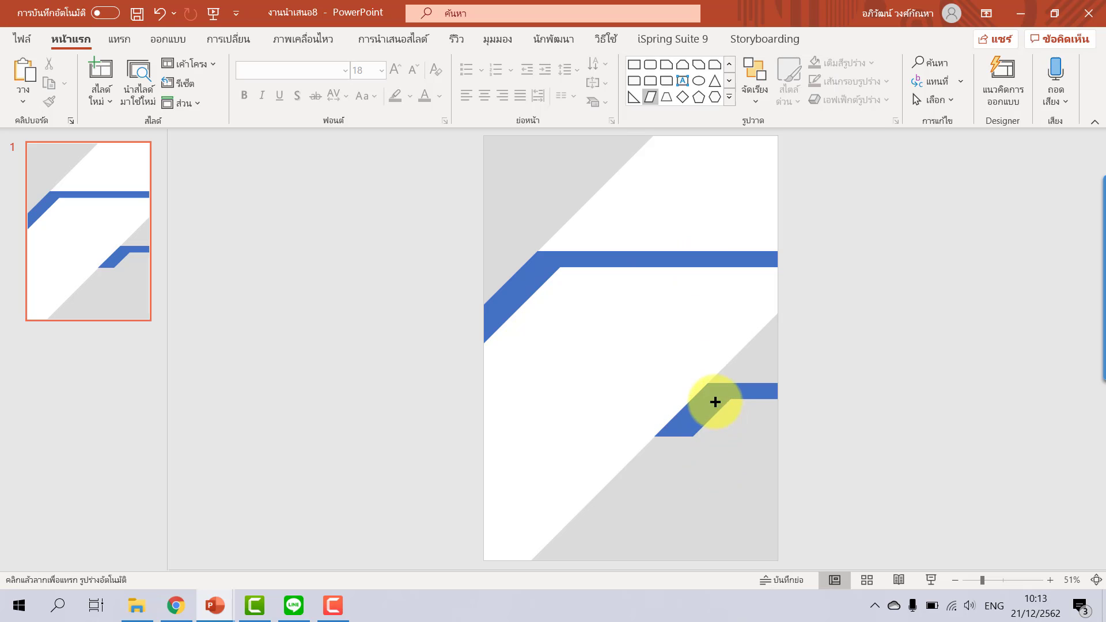
pyautogui.keyDown('ctrl'); pyautogui.scroll(4, 716, 420); pyautogui.keyUp('ctrl')
pyautogui.keyDown('ctrl'); pyautogui.scroll(4, 749, 444); pyautogui.keyUp('ctrl')
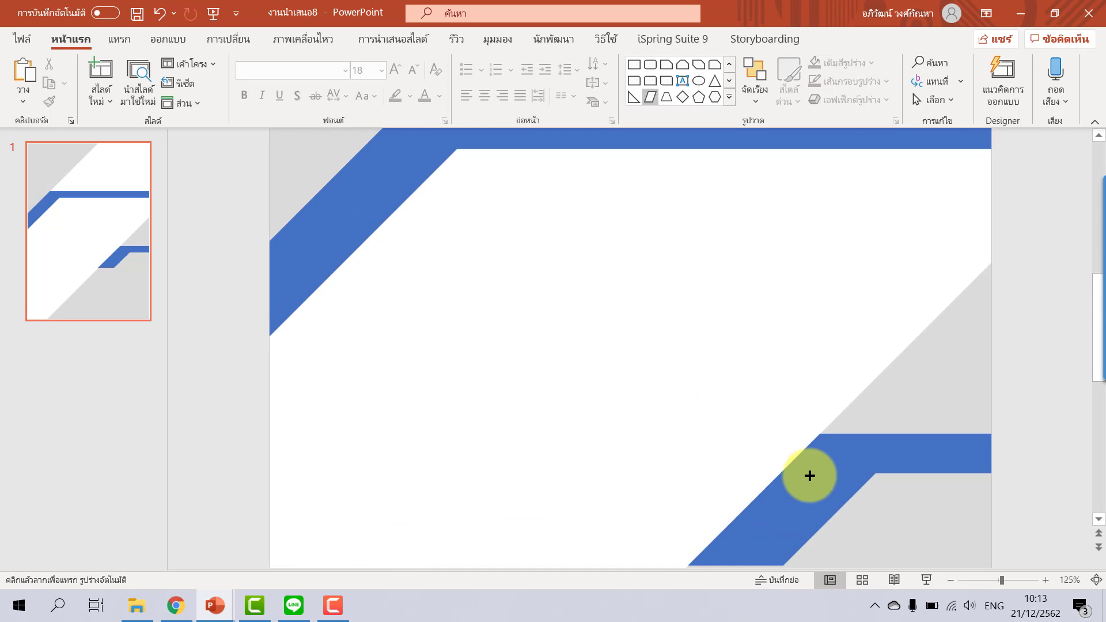
pyautogui.scroll(-2, 830, 432)
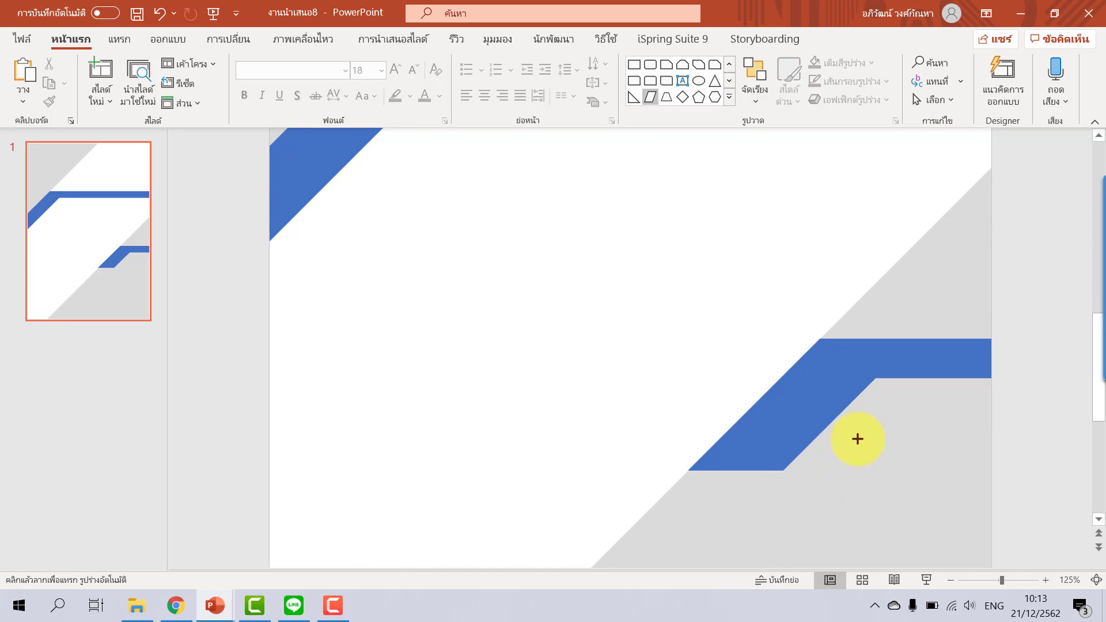
pyautogui.moveTo(813, 390); pyautogui.dragTo(928, 517)
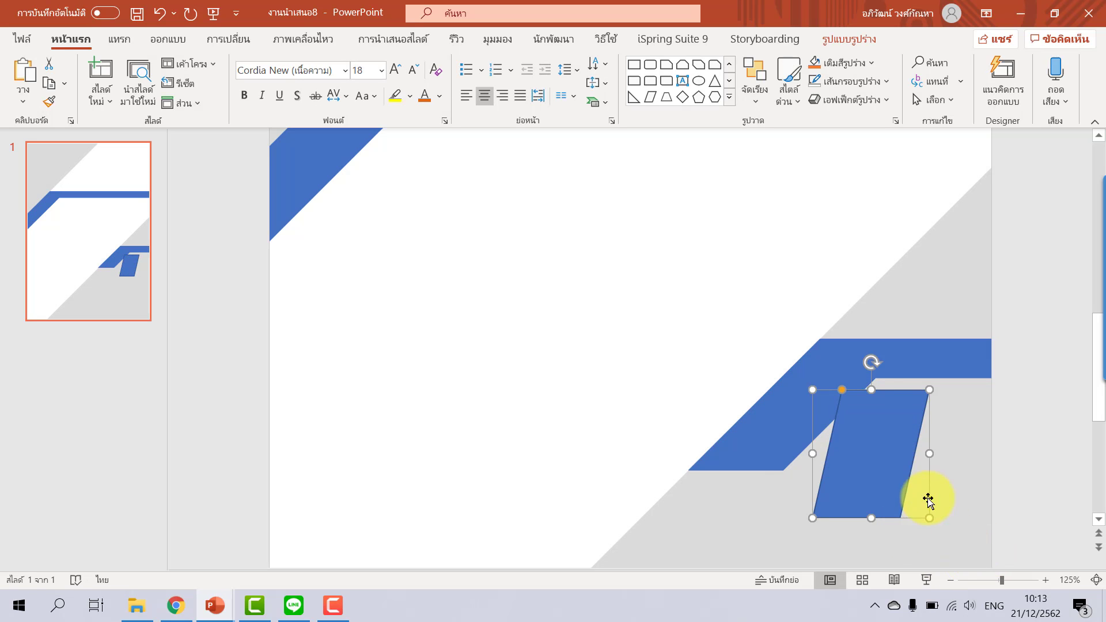
pyautogui.click(840, 82)
pyautogui.click(873, 254)
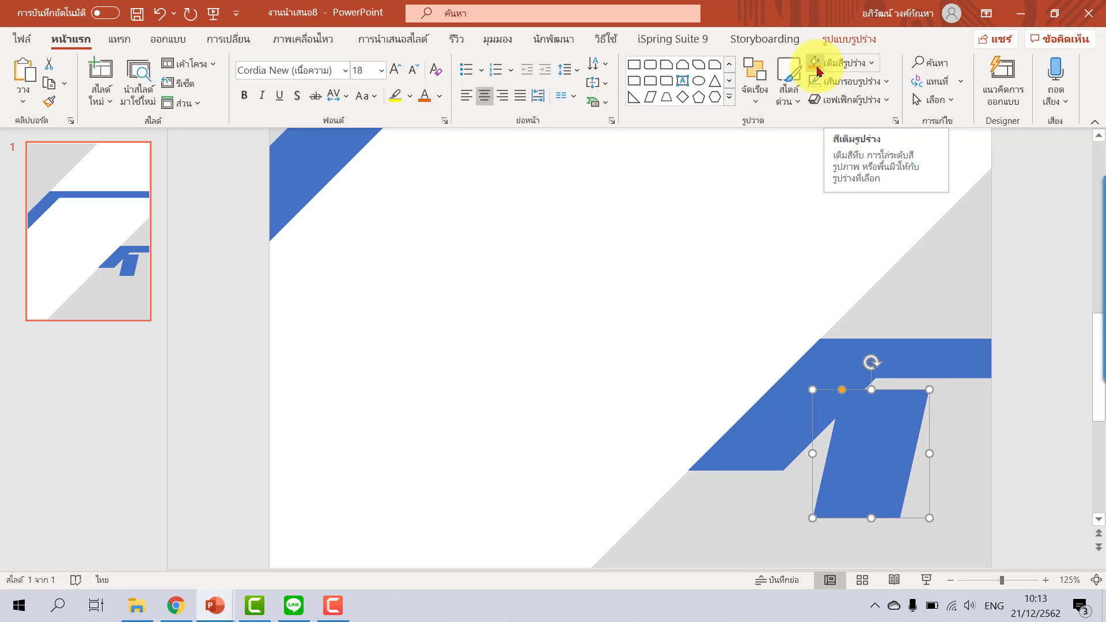
# Step: Fill the parallelogram orange, then shorten, slant and position it along the blue band
pyautogui.click(817, 68)
pyautogui.moveTo(881, 425)
pyautogui.mouseDown()
pyautogui.moveTo(850, 421)
pyautogui.moveTo(873, 415)
pyautogui.mouseUp()
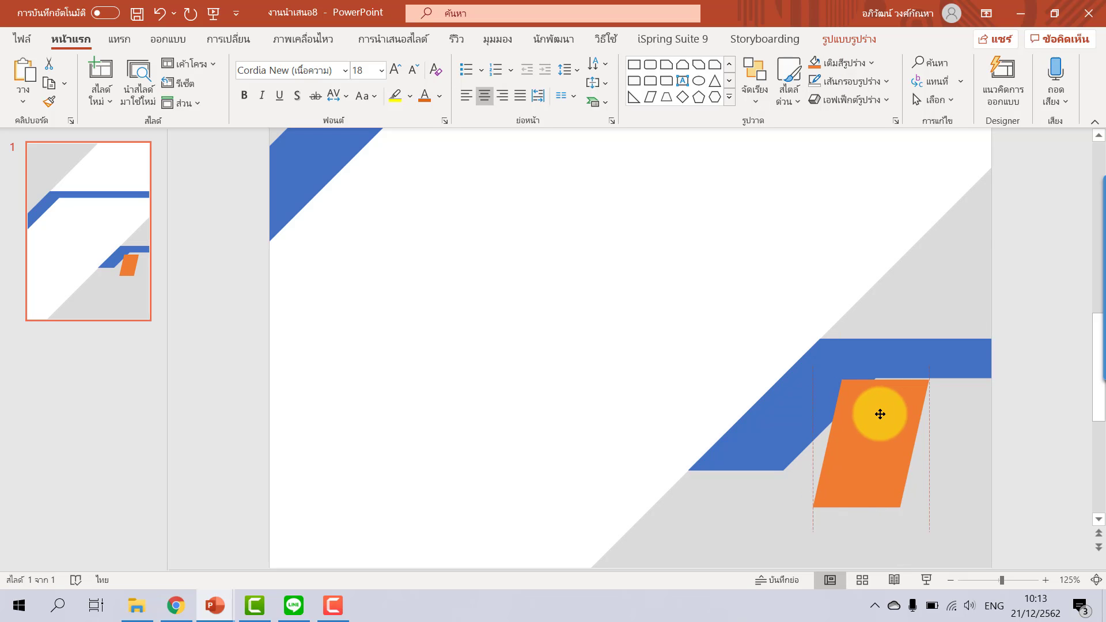
pyautogui.moveTo(873, 415); pyautogui.dragTo(880, 415)
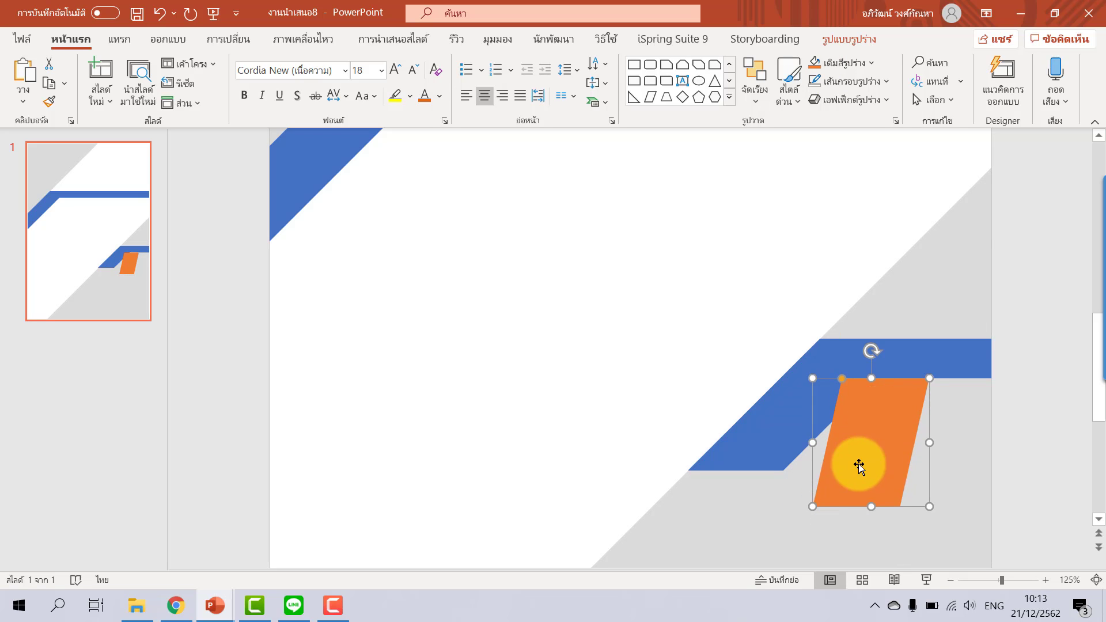
pyautogui.moveTo(872, 496); pyautogui.dragTo(872, 472)
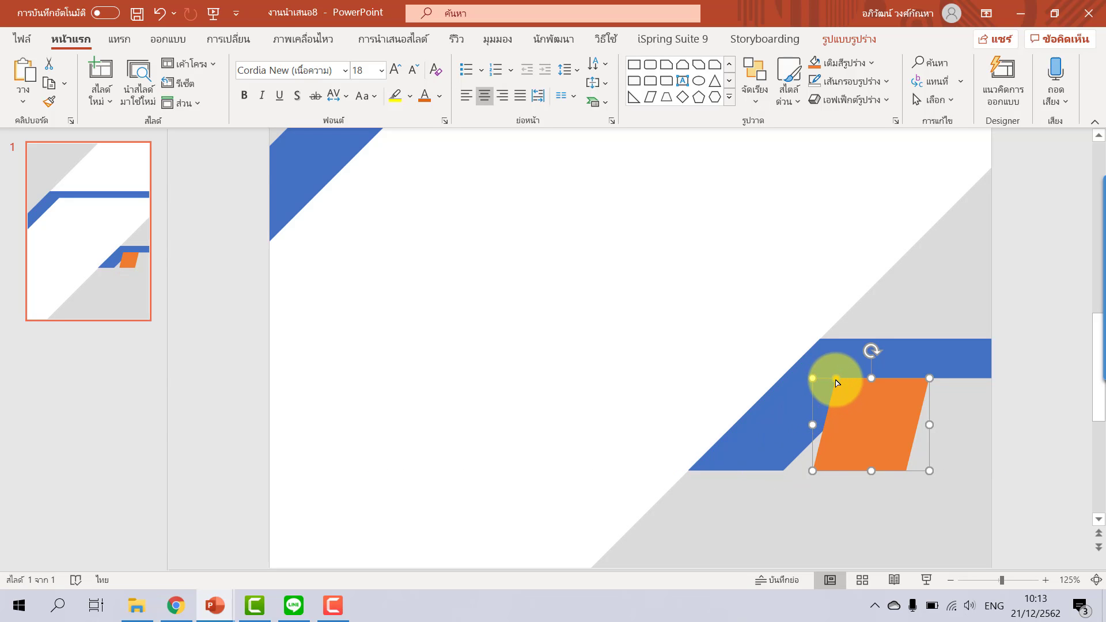
pyautogui.moveTo(839, 381); pyautogui.dragTo(967, 422)
pyautogui.moveTo(897, 420); pyautogui.dragTo(843, 414)
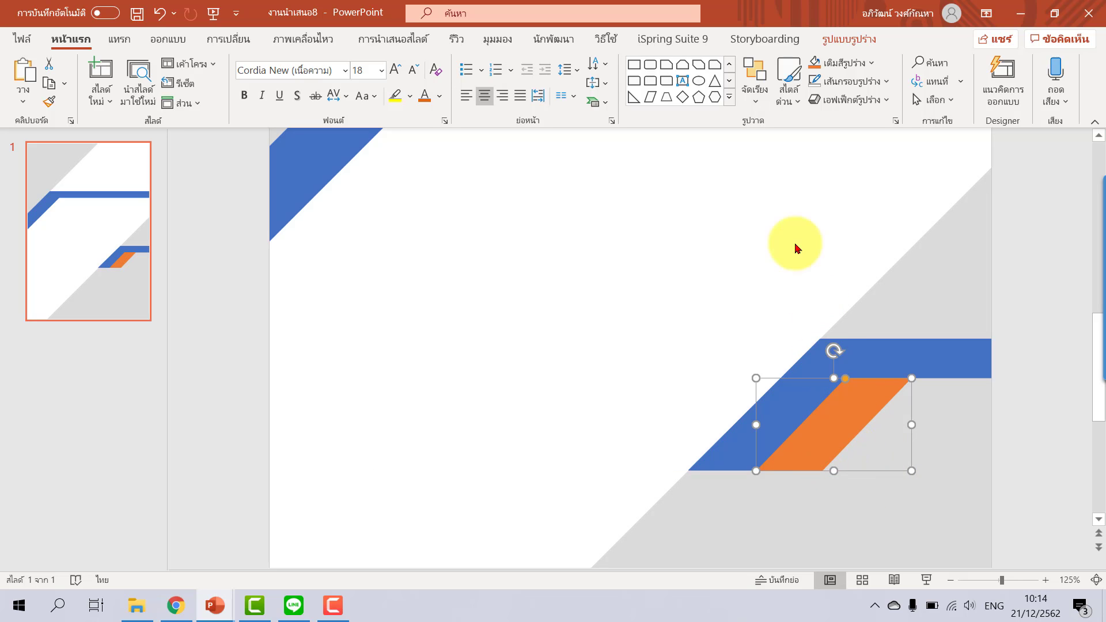
# Step: Recolour the parallelogram light grey to match the background, leaving a bent blue stripe
pyautogui.click(851, 63)
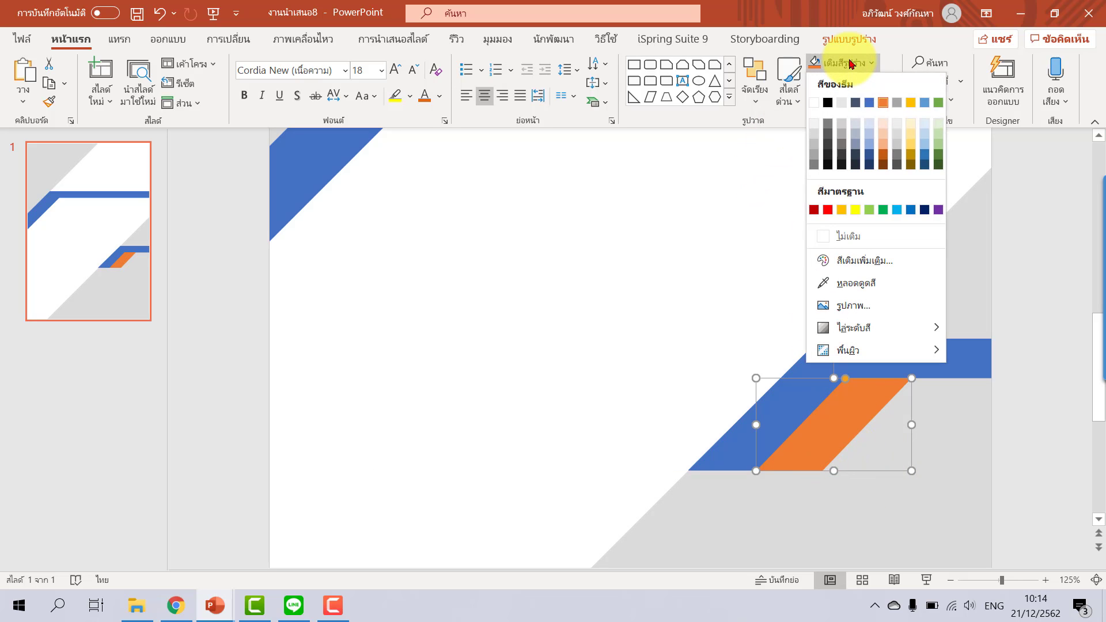
pyautogui.click(898, 138)
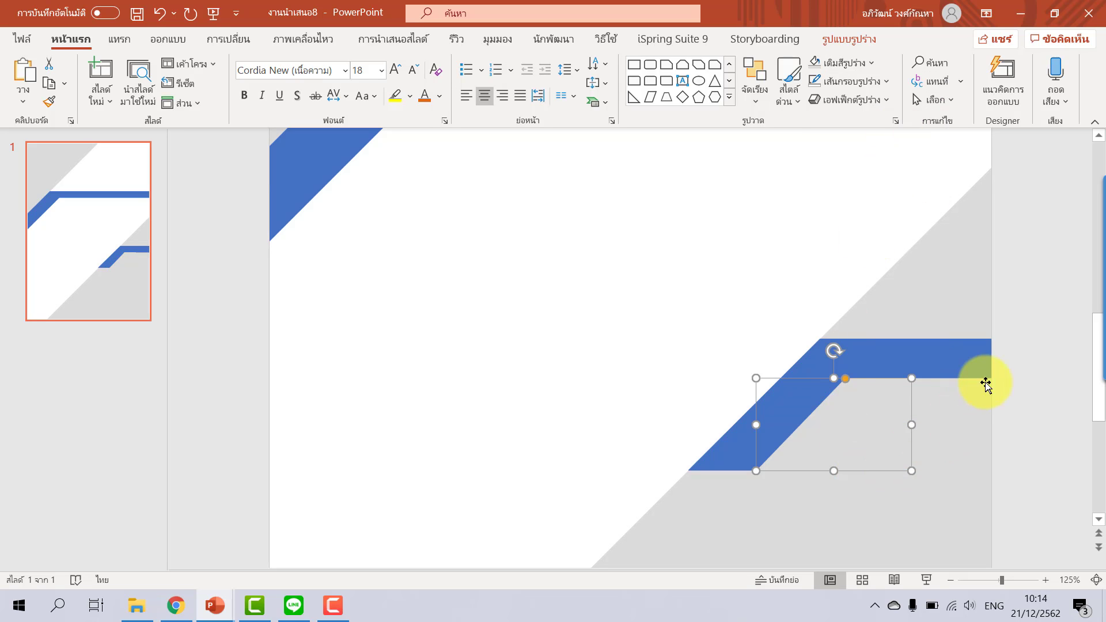
pyautogui.click(1024, 367)
pyautogui.click(936, 377)
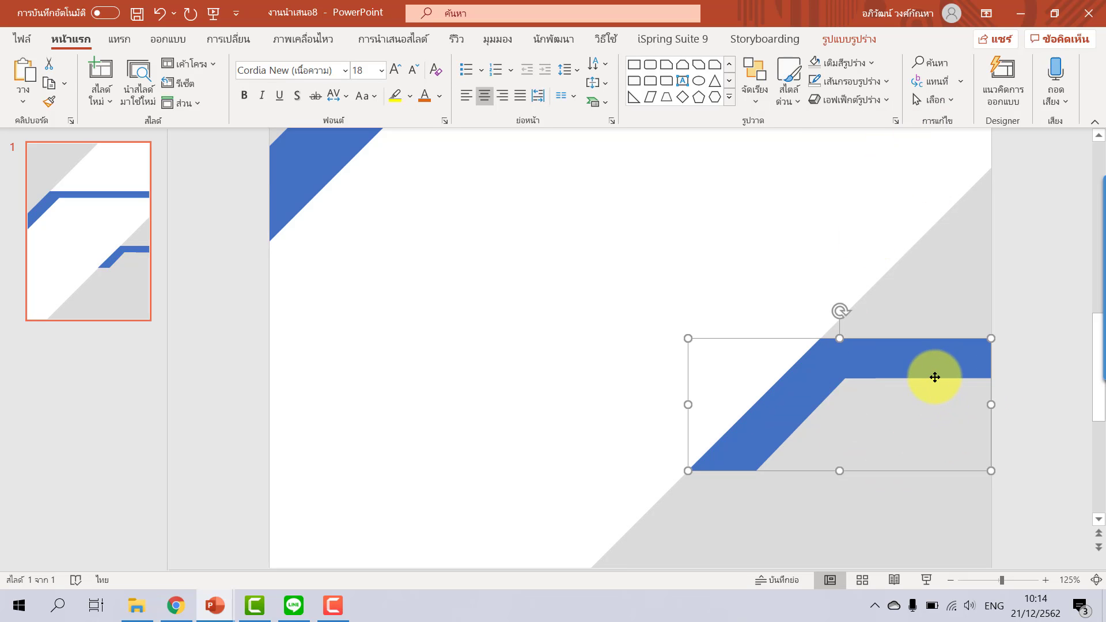
pyautogui.keyDown('ctrl'); pyautogui.scroll(-3, 935, 377); pyautogui.keyUp('ctrl')
pyautogui.keyDown('ctrl'); pyautogui.scroll(-2, 937, 379); pyautogui.keyUp('ctrl')
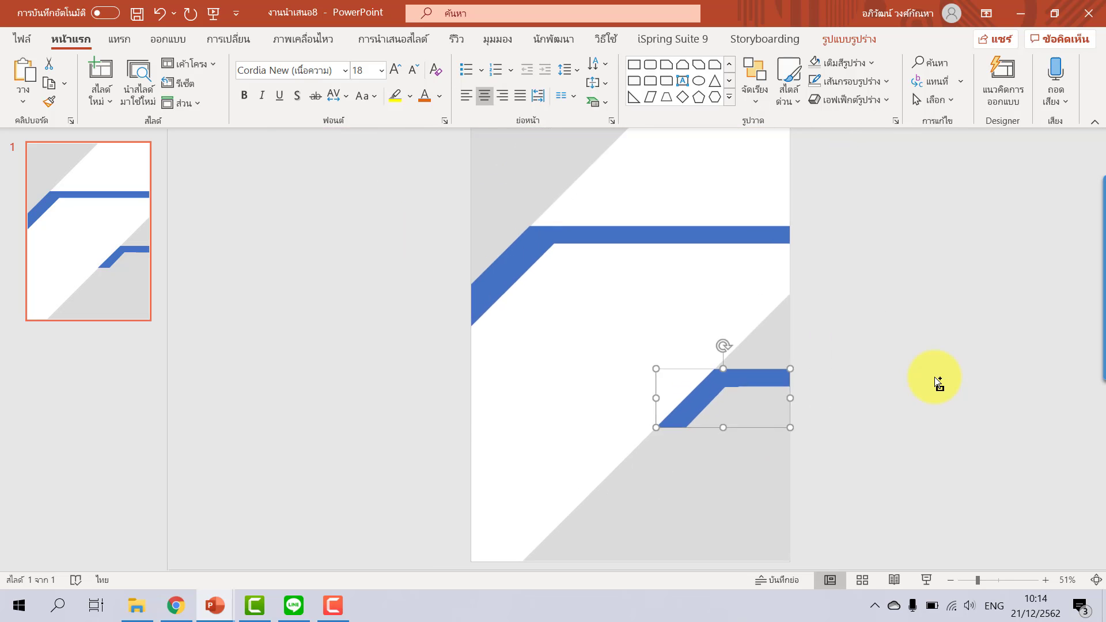
pyautogui.keyDown('ctrl'); pyautogui.scroll(-2, 939, 381); pyautogui.keyUp('ctrl')
pyautogui.keyDown('ctrl'); pyautogui.scroll(-1, 938, 381); pyautogui.keyUp('ctrl')
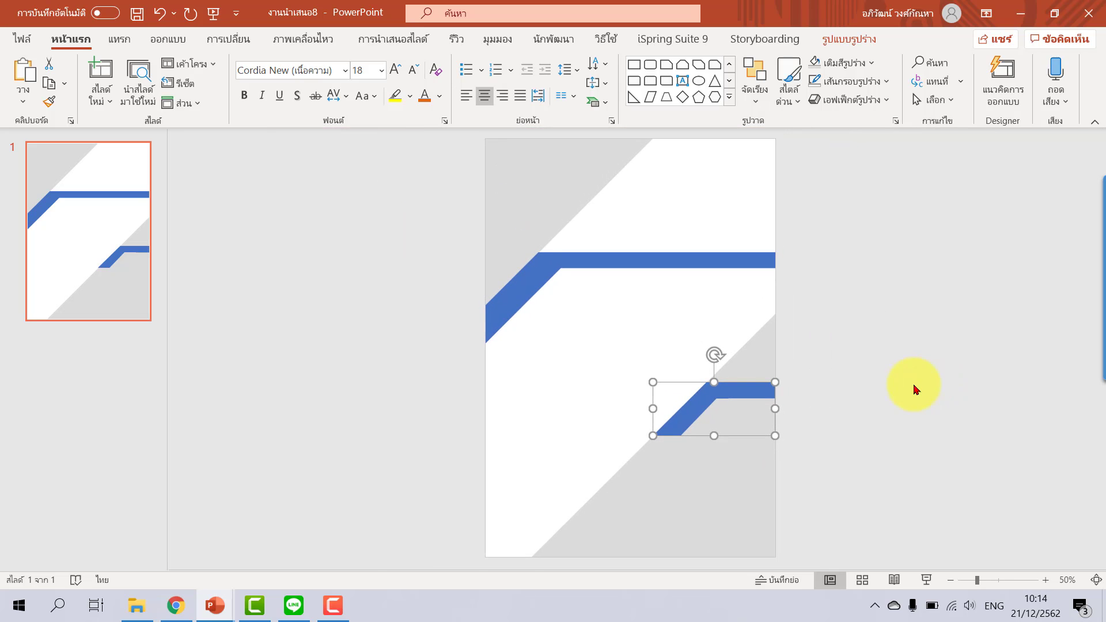
pyautogui.click(784, 366)
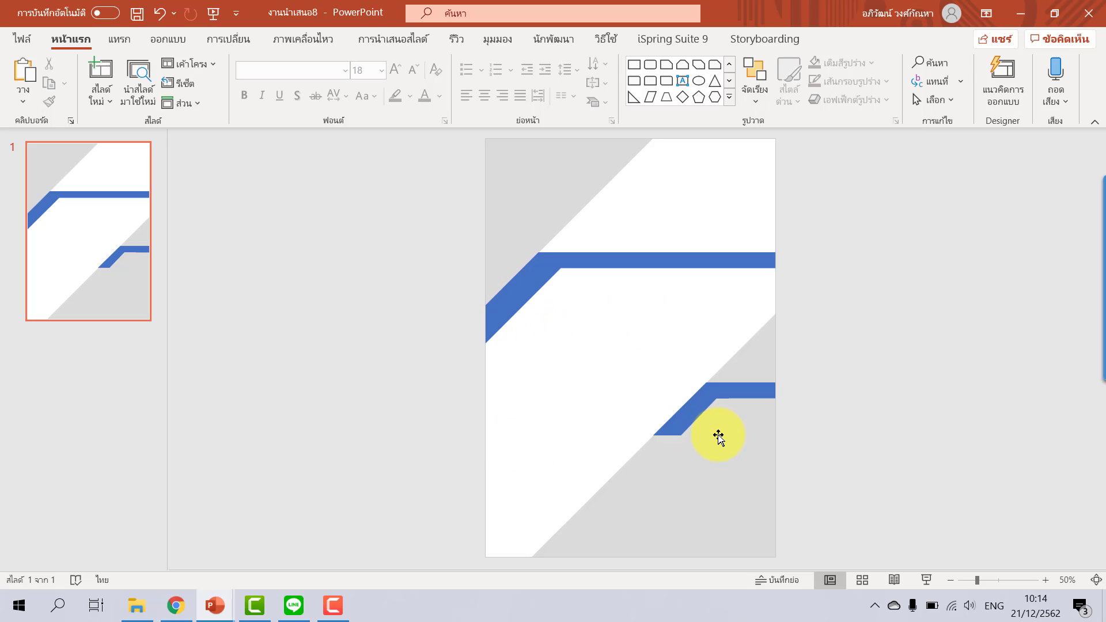
# Step: Insert photo '1' from the Desktop and enlarge it to about 11.58 × 21.3 cm across the page's middle
pyautogui.click(121, 39)
pyautogui.click(157, 90)
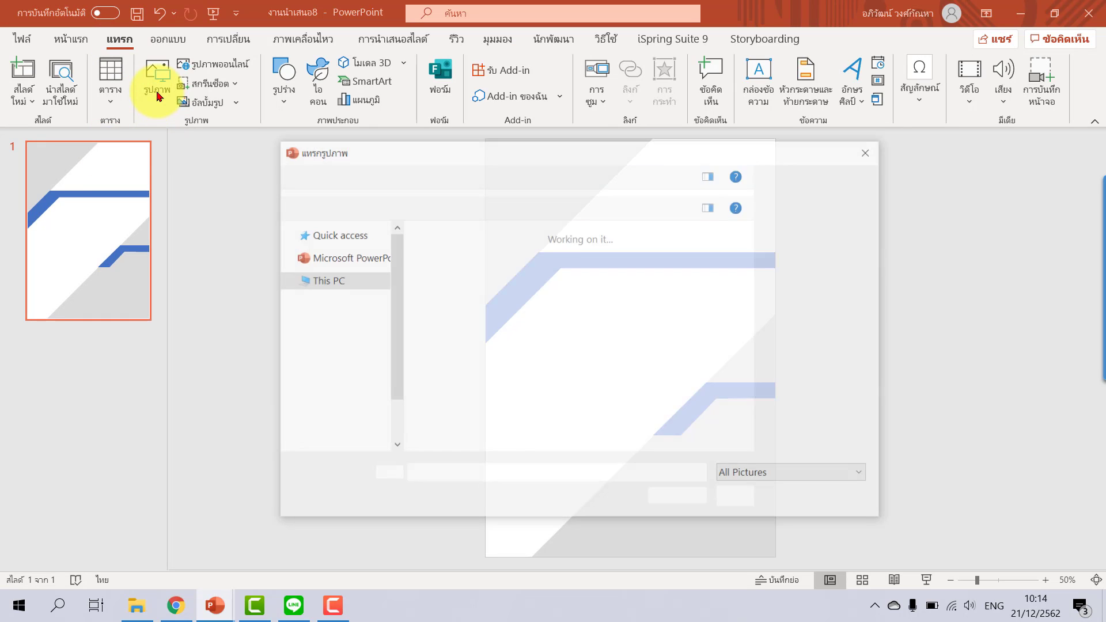
pyautogui.click(461, 271)
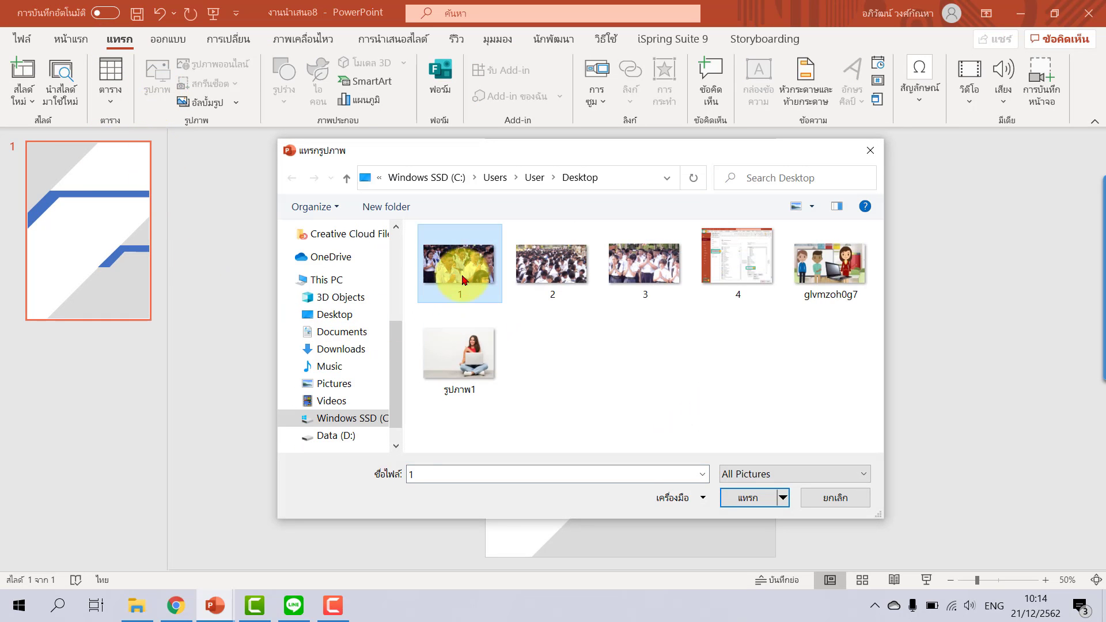
pyautogui.click(744, 498)
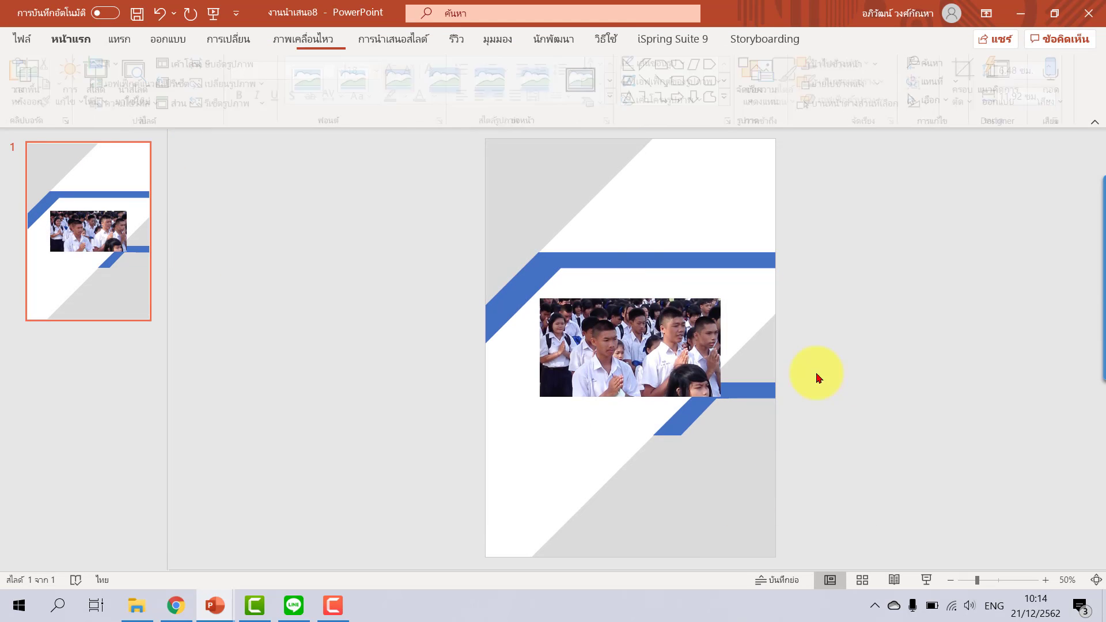
pyautogui.moveTo(681, 349); pyautogui.dragTo(626, 310)
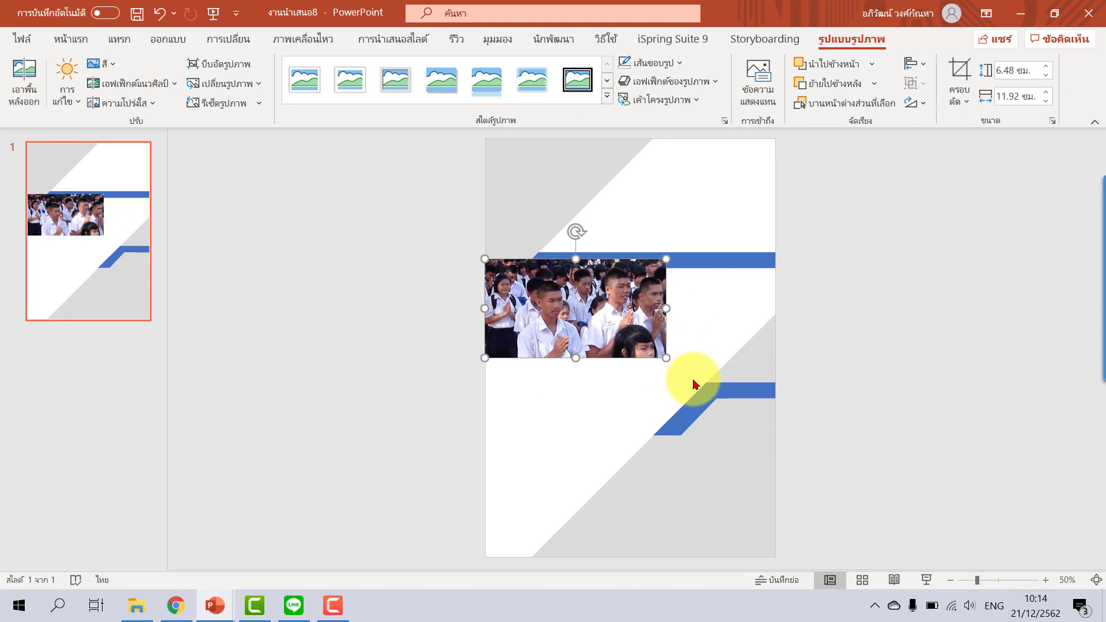
pyautogui.moveTo(667, 358); pyautogui.dragTo(755, 435)
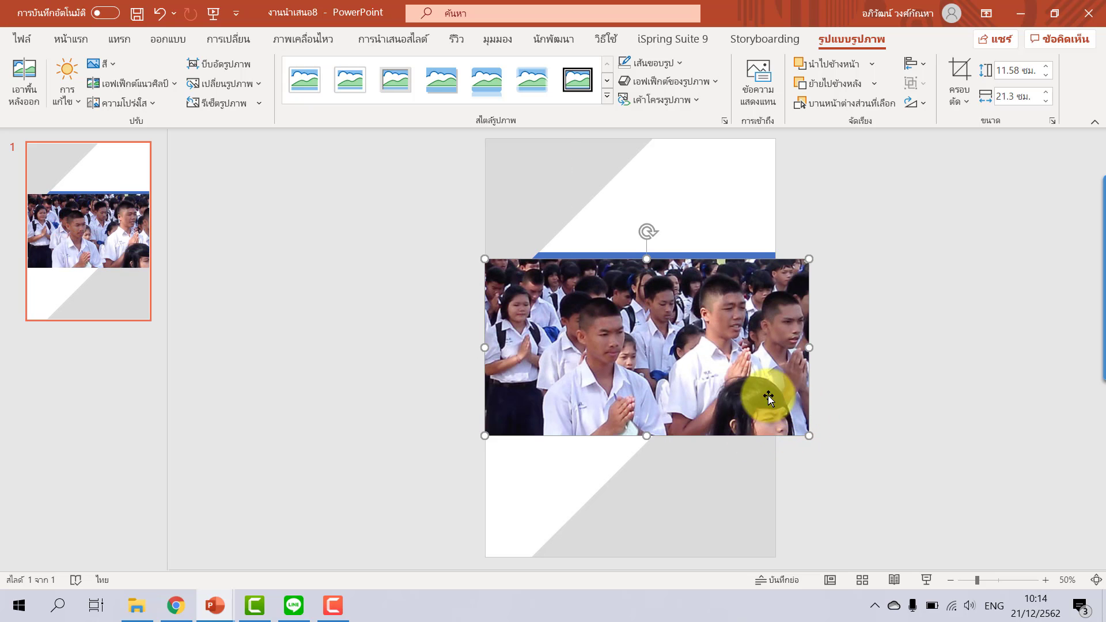
pyautogui.moveTo(769, 398); pyautogui.dragTo(742, 380)
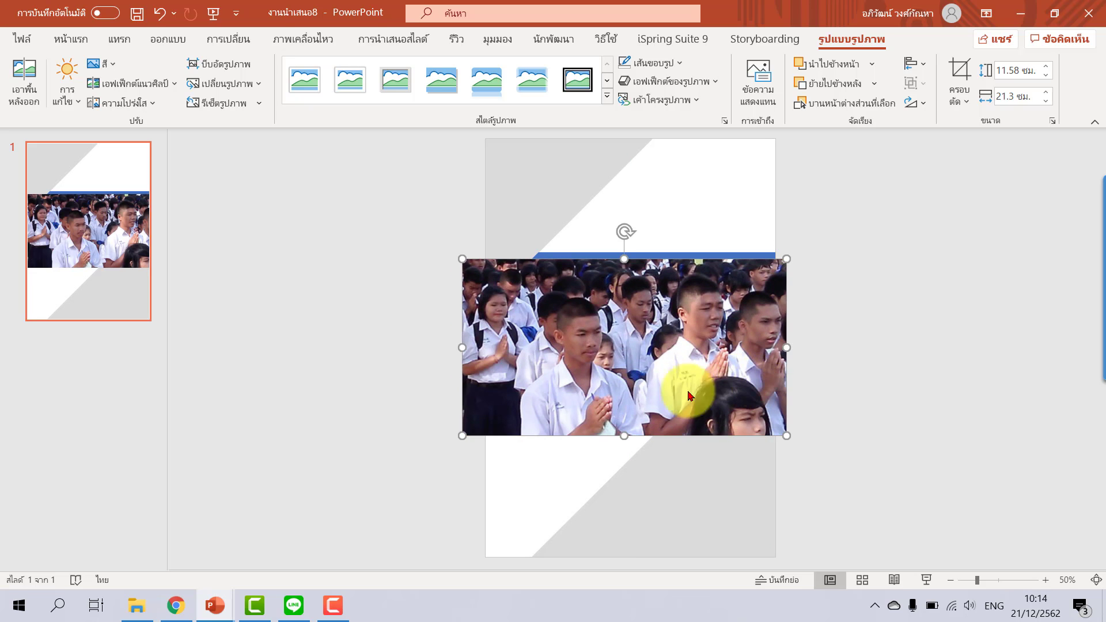
# Step: Send the photo to the back and crop both sides to the 19.05 cm page width
pyautogui.rightClick(662, 376)
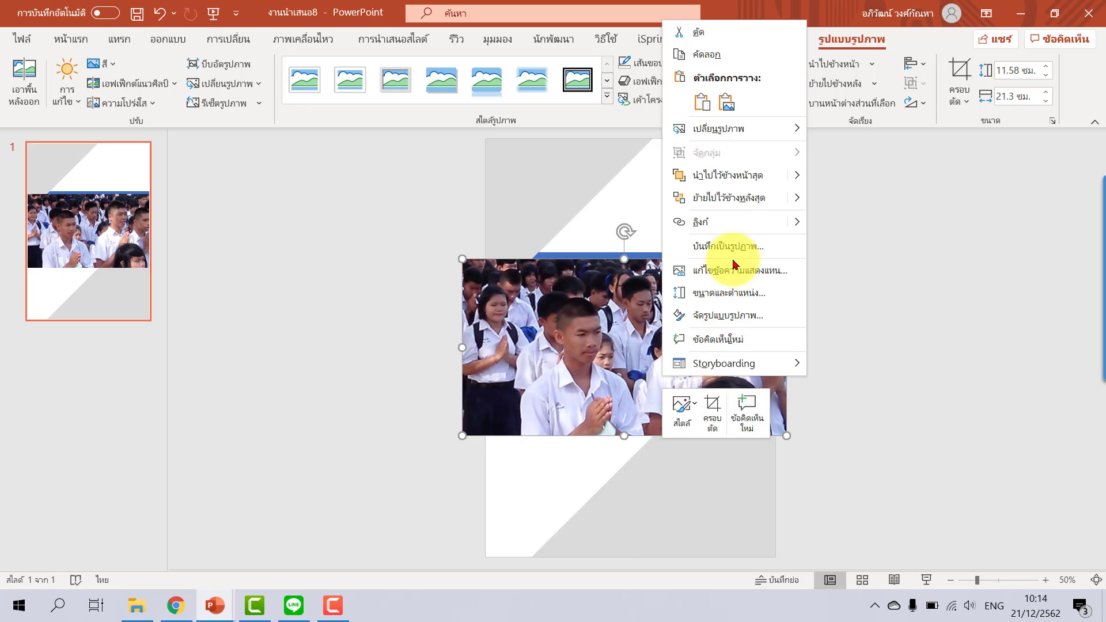
pyautogui.click(758, 203)
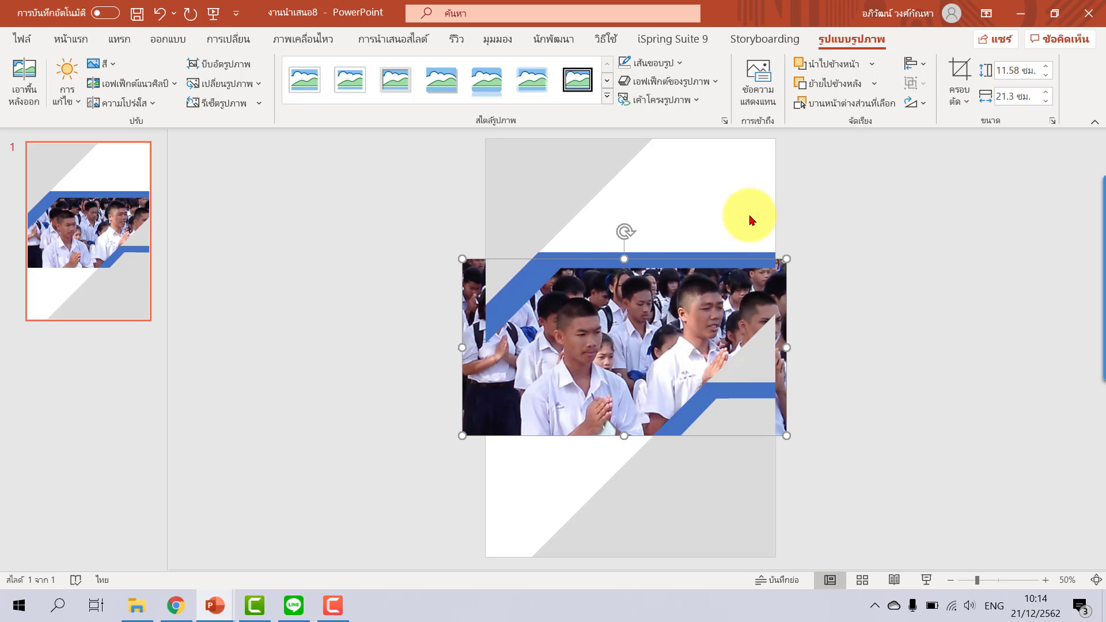
pyautogui.click(959, 72)
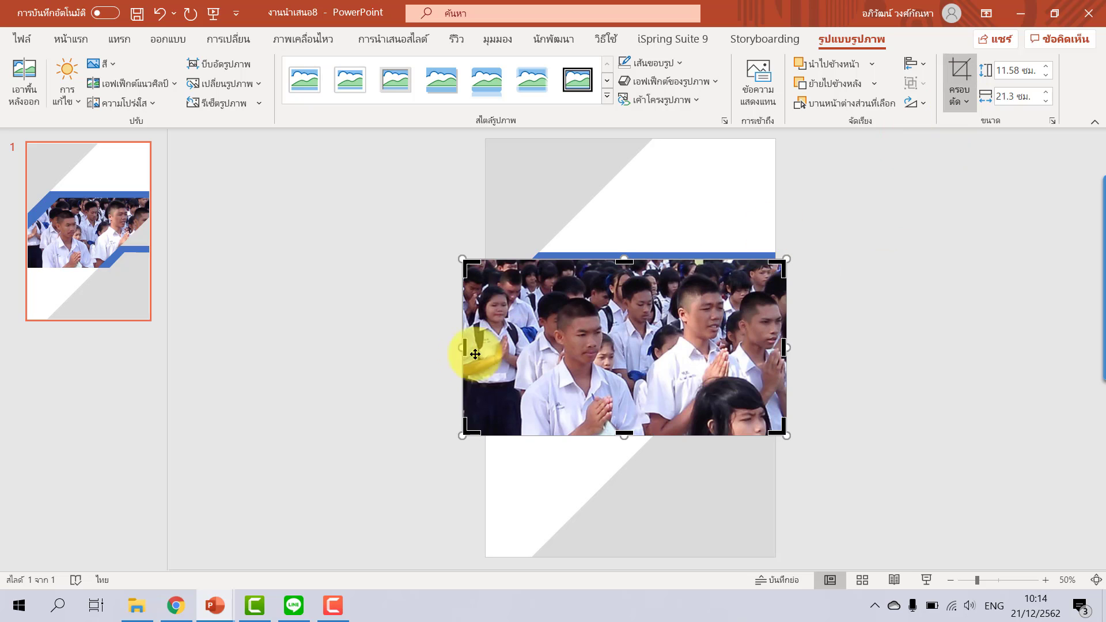
pyautogui.moveTo(464, 349); pyautogui.dragTo(487, 348)
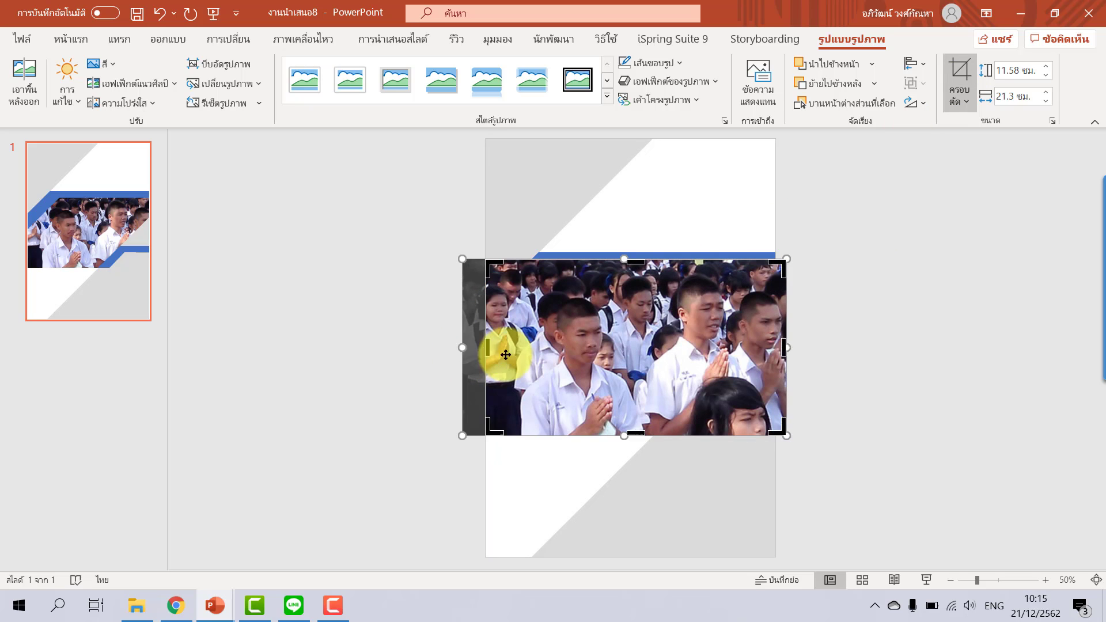
pyautogui.moveTo(784, 346); pyautogui.dragTo(775, 345)
pyautogui.click(958, 81)
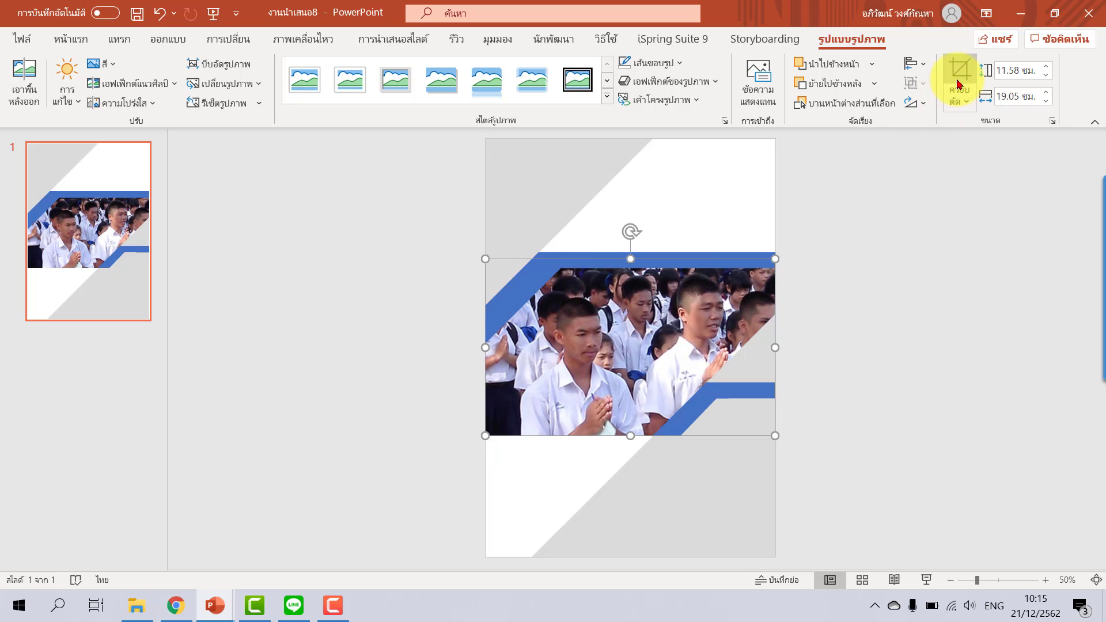
pyautogui.click(921, 297)
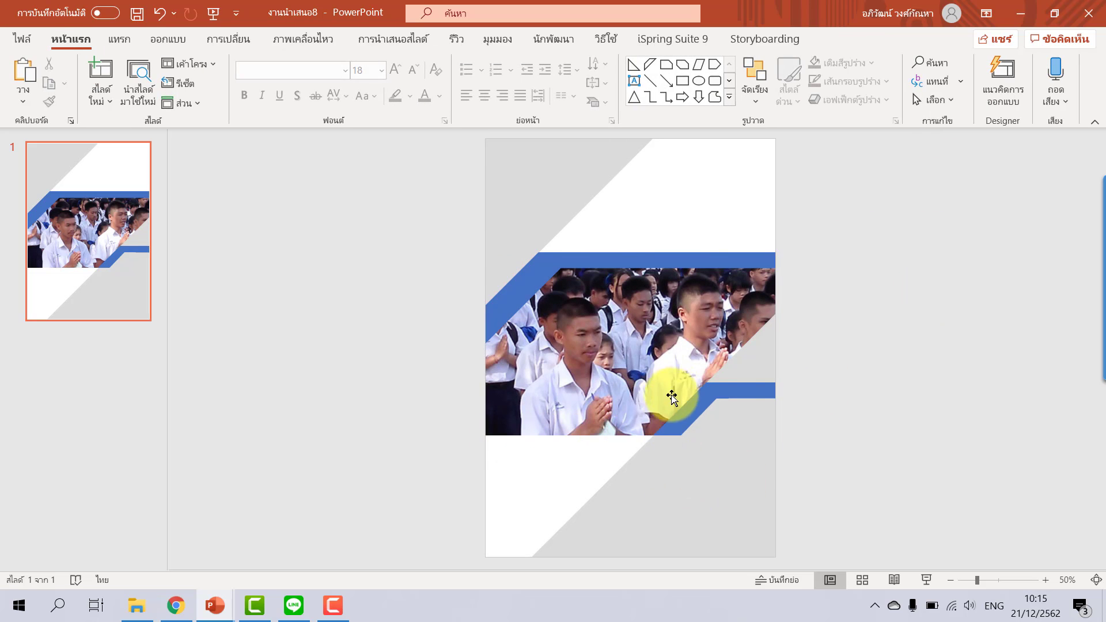
# Step: Draw a blue rectangle over the photo's right side
pyautogui.click(760, 366)
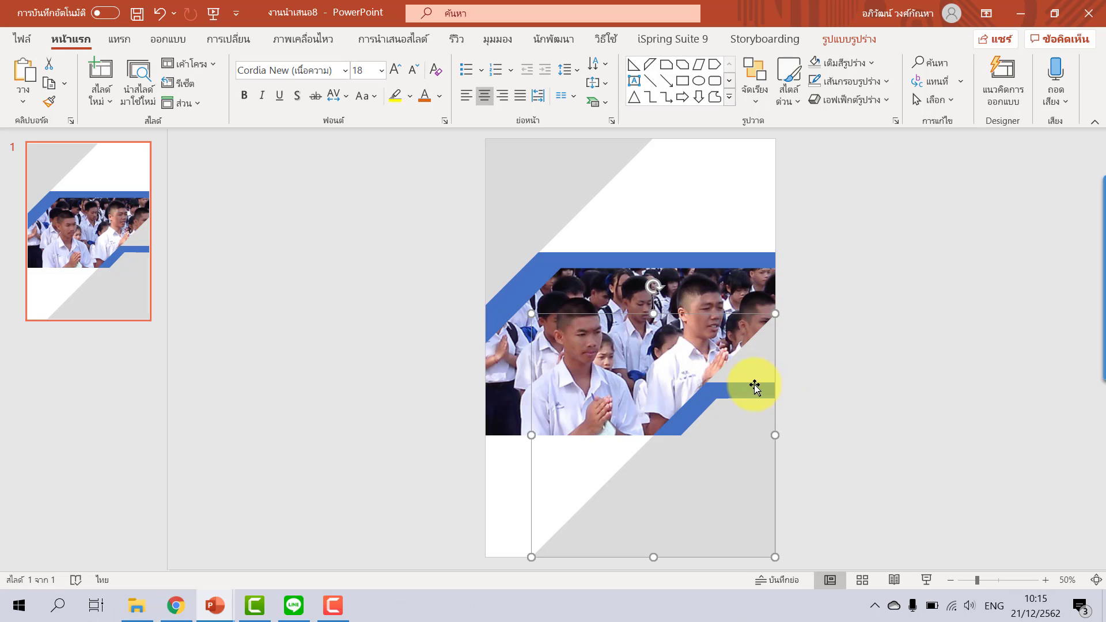
pyautogui.click(830, 358)
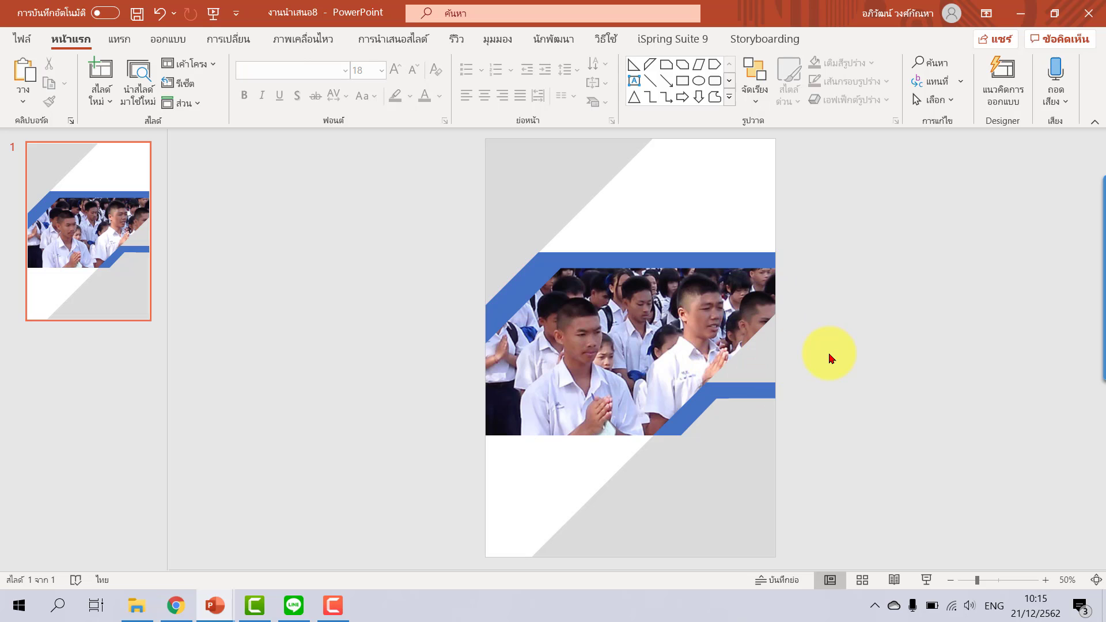
pyautogui.click(682, 81)
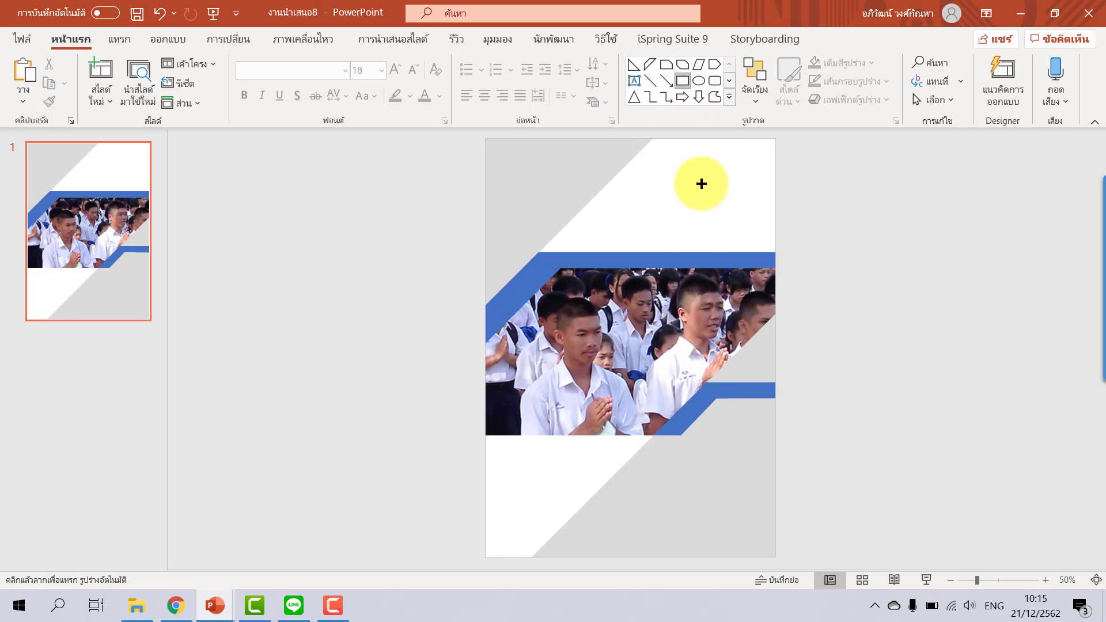
pyautogui.moveTo(681, 294); pyautogui.dragTo(812, 382)
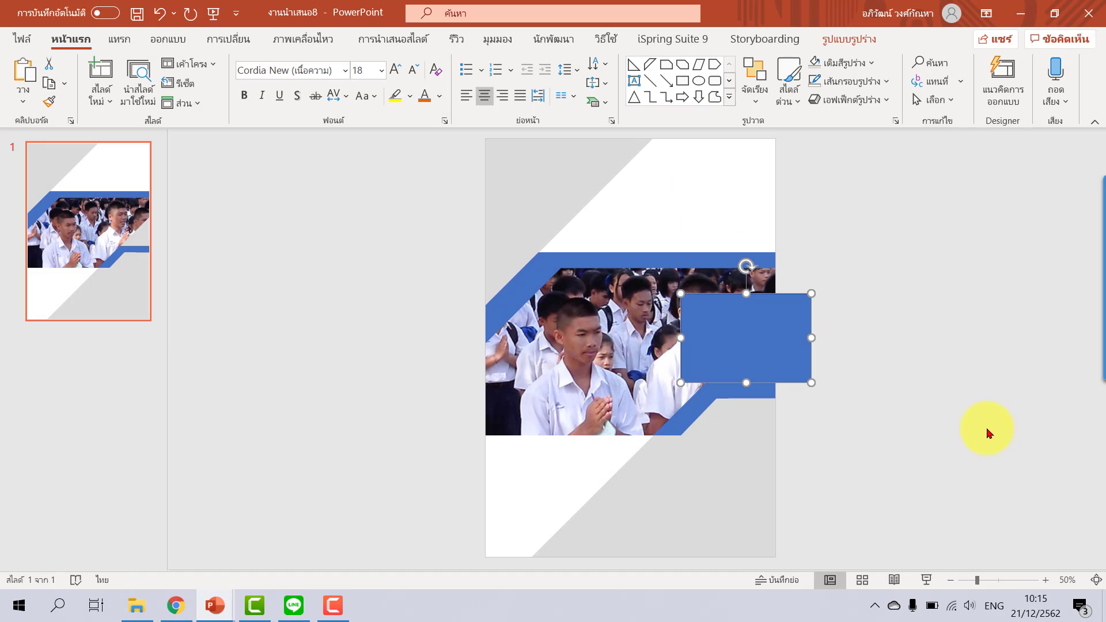
# Step: Subtract the rectangle from the lower grey shape using Merge Shapes > Subtract
pyautogui.click(729, 484)
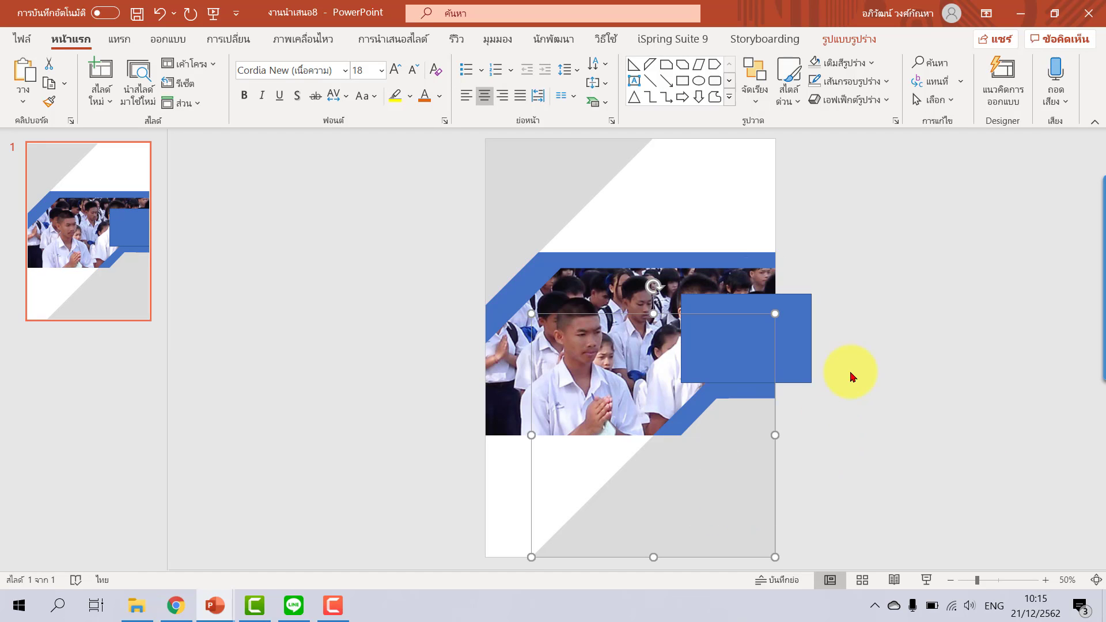
pyautogui.keyDown('shift'); pyautogui.click(801, 313); pyautogui.keyUp('shift')
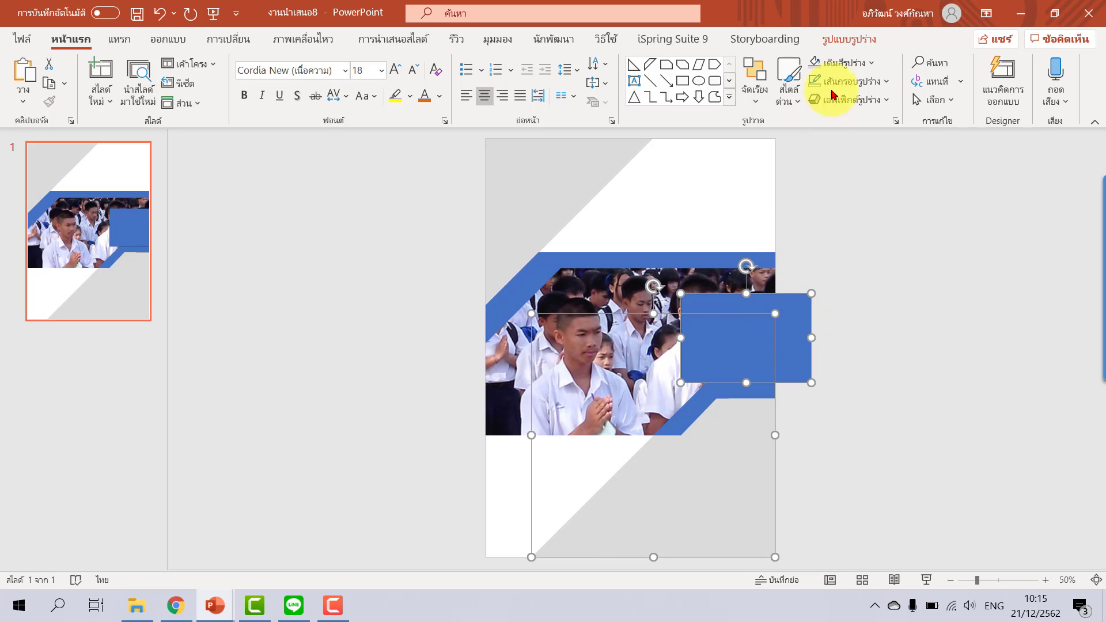
pyautogui.click(849, 39)
pyautogui.click(173, 103)
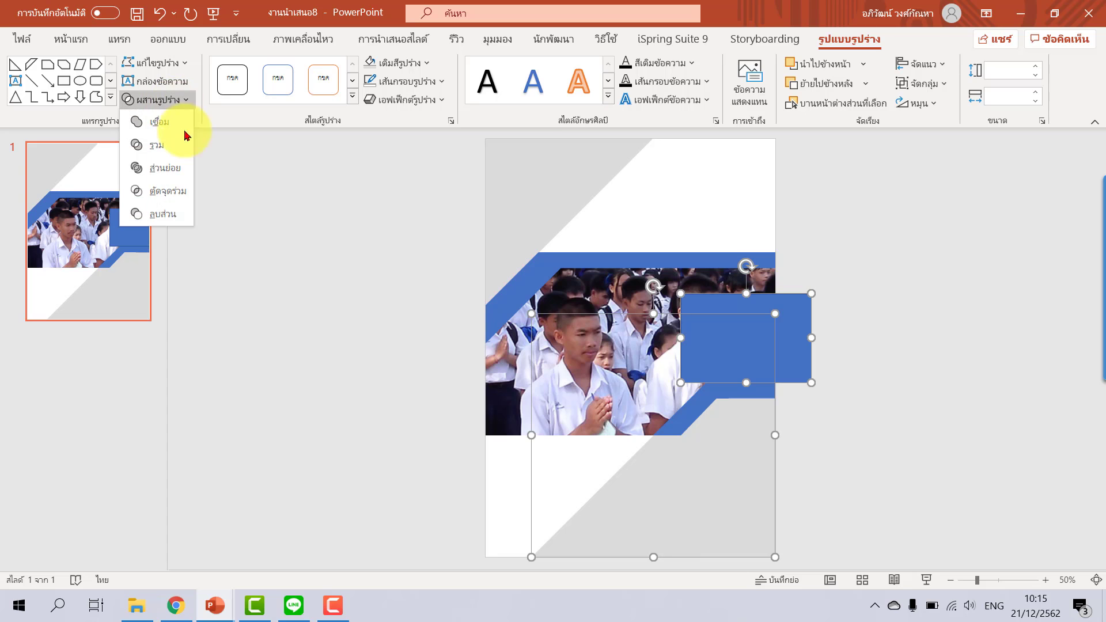
pyautogui.click(162, 214)
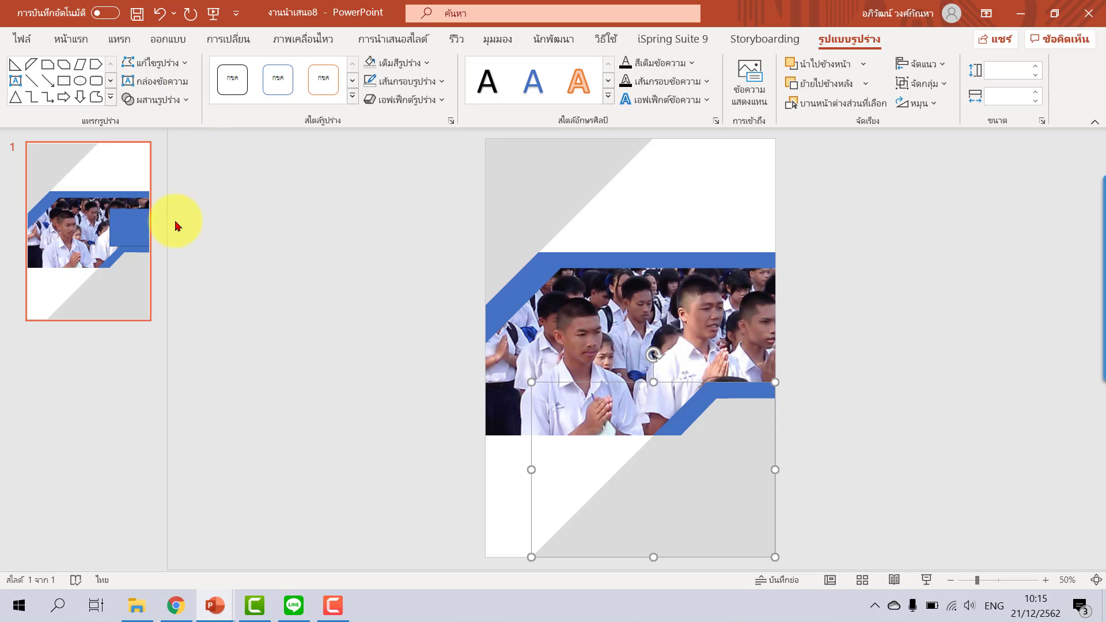
pyautogui.click(803, 305)
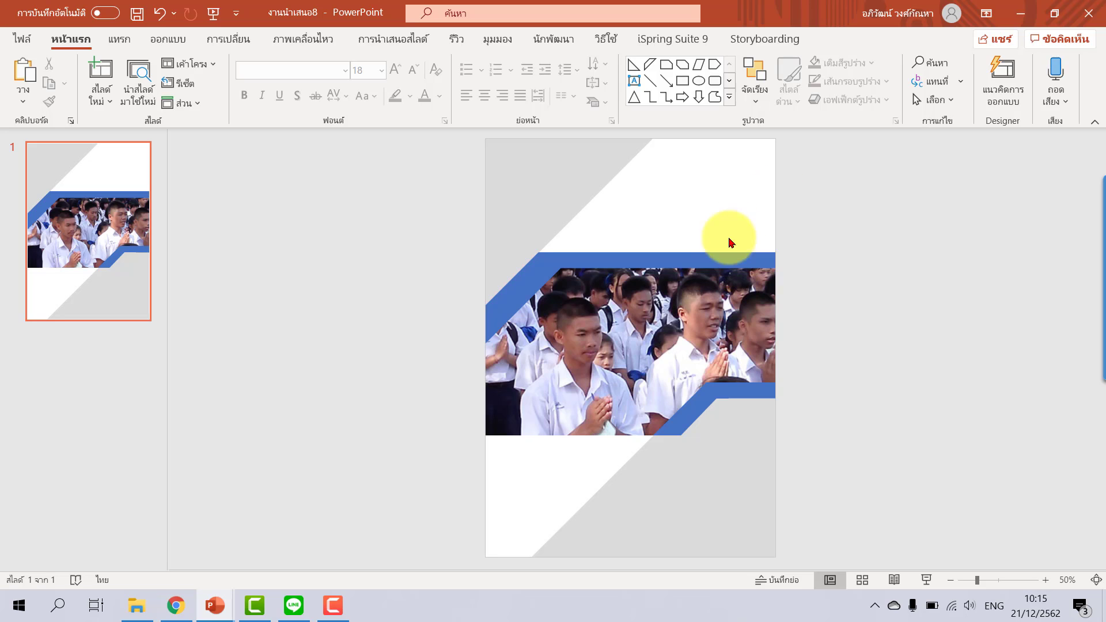
# Step: Draw a no-outline triangle in the top-right corner with its apex moved to the right edge
pyautogui.click(634, 97)
pyautogui.moveTo(700, 196)
pyautogui.mouseDown()
pyautogui.moveTo(757, 263)
pyautogui.moveTo(754, 231)
pyautogui.mouseUp()
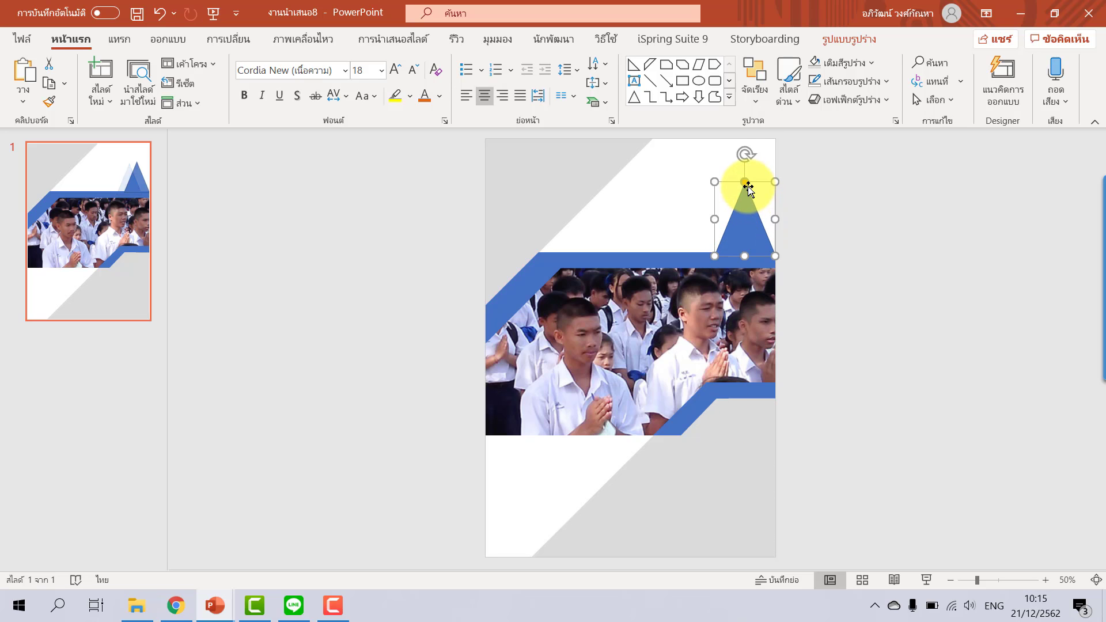
pyautogui.moveTo(754, 186); pyautogui.dragTo(834, 190)
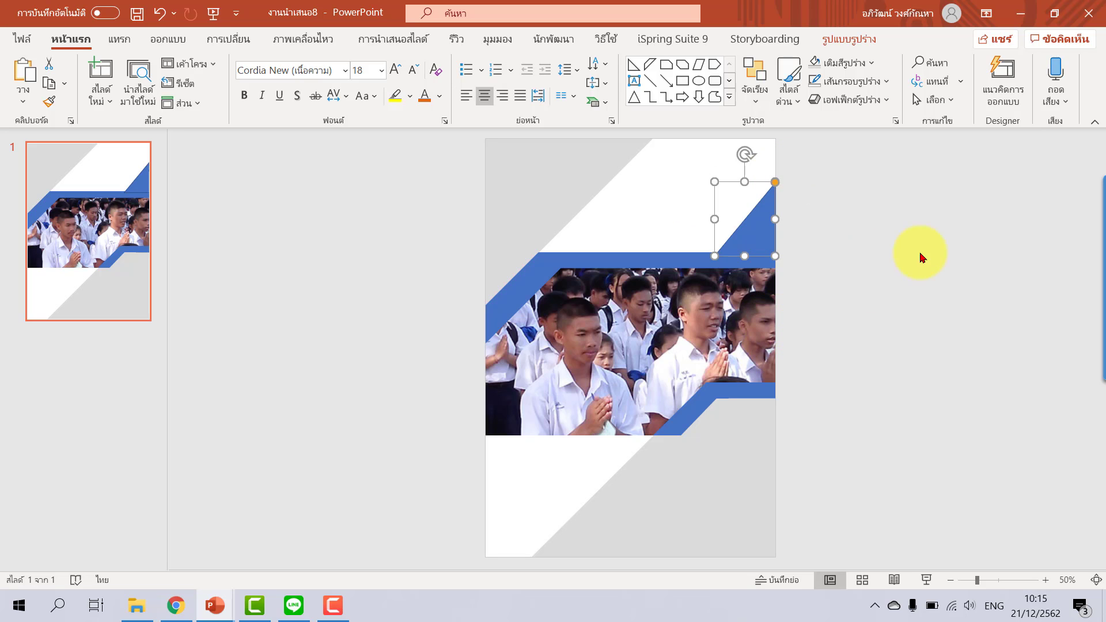
pyautogui.click(873, 91)
pyautogui.click(872, 253)
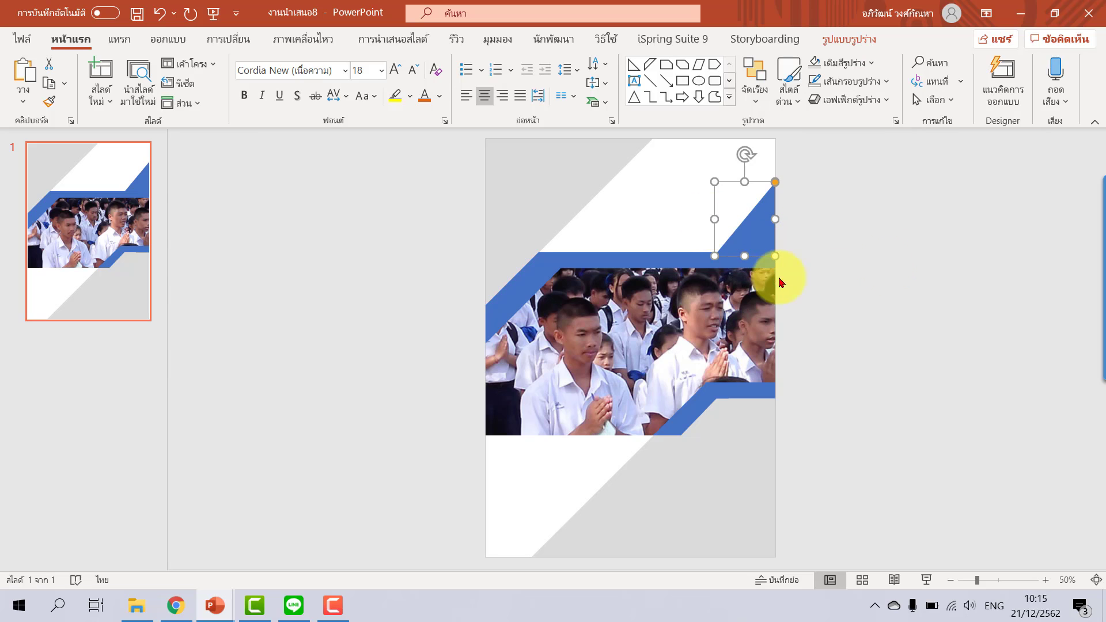
pyautogui.press('Escape')
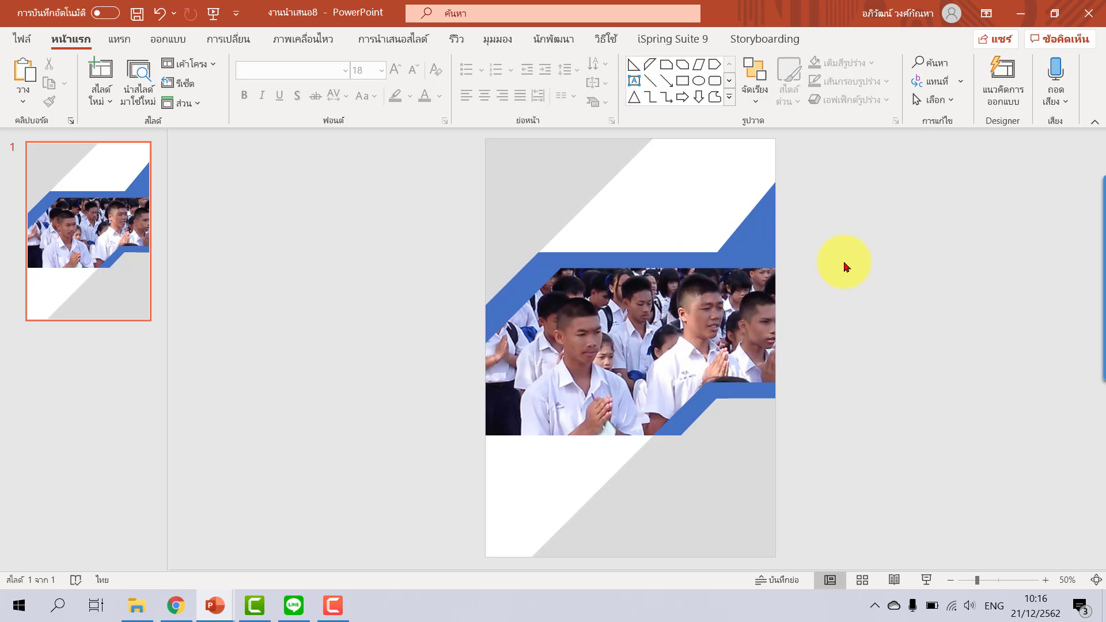
# Step: Resize the top-right triangle so it lines up with the guide
pyautogui.click(762, 225)
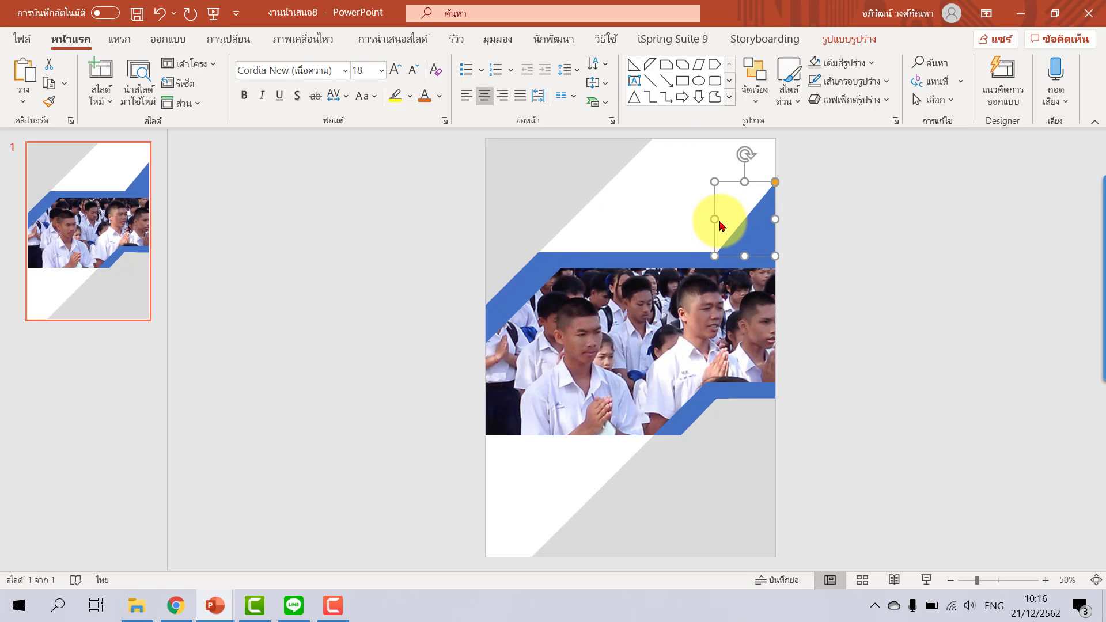
pyautogui.moveTo(719, 221)
pyautogui.mouseDown()
pyautogui.moveTo(657, 224)
pyautogui.moveTo(729, 234)
pyautogui.mouseUp()
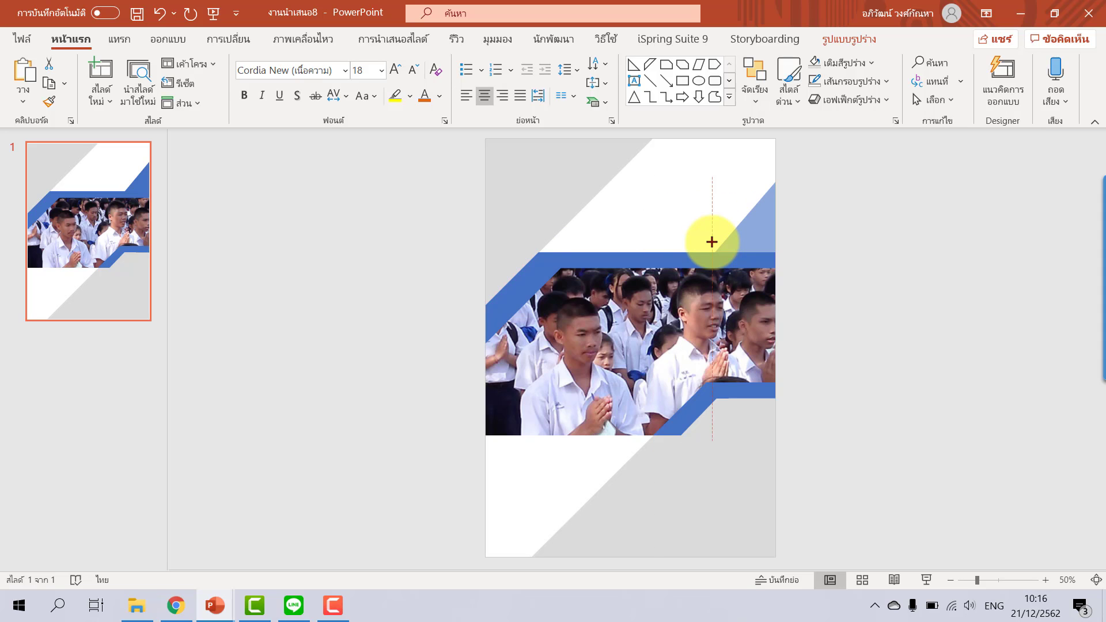
pyautogui.moveTo(712, 242); pyautogui.dragTo(712, 256)
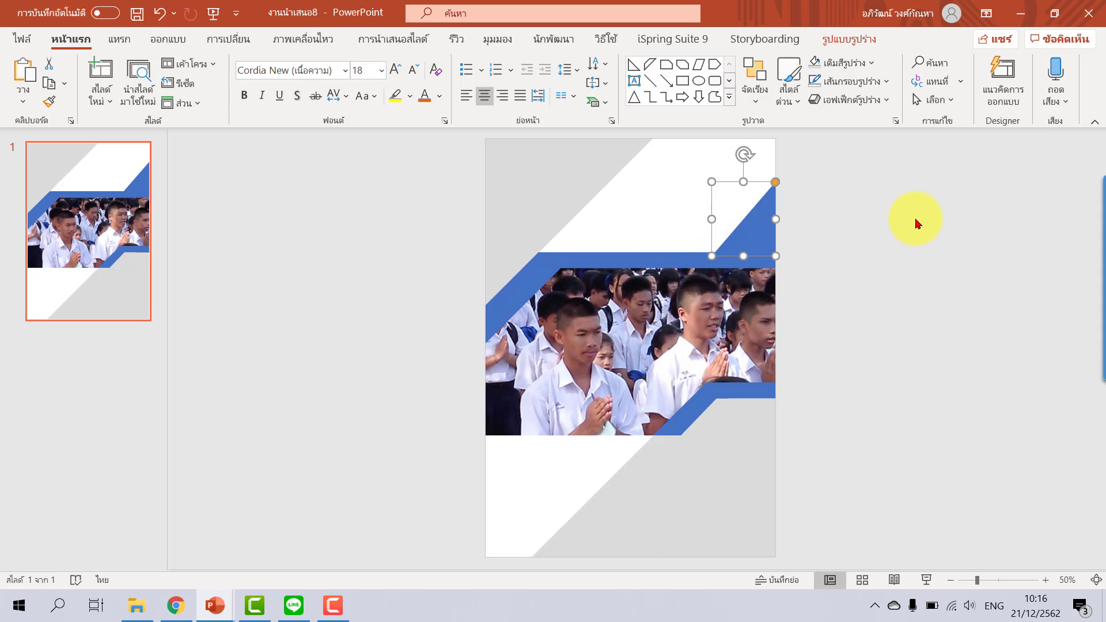
# Step: Fill the triangle, the upper band and the lower-right corner shape with orange
pyautogui.keyDown('shift'); pyautogui.click(661, 259); pyautogui.keyUp('shift')
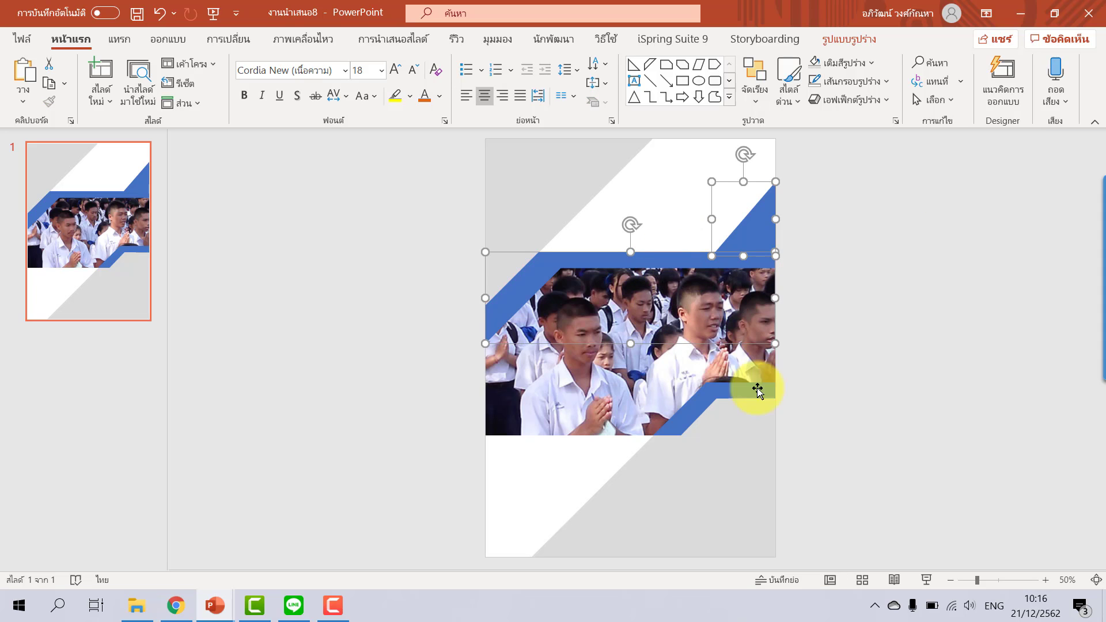
pyautogui.keyDown('shift'); pyautogui.click(698, 410); pyautogui.keyUp('shift')
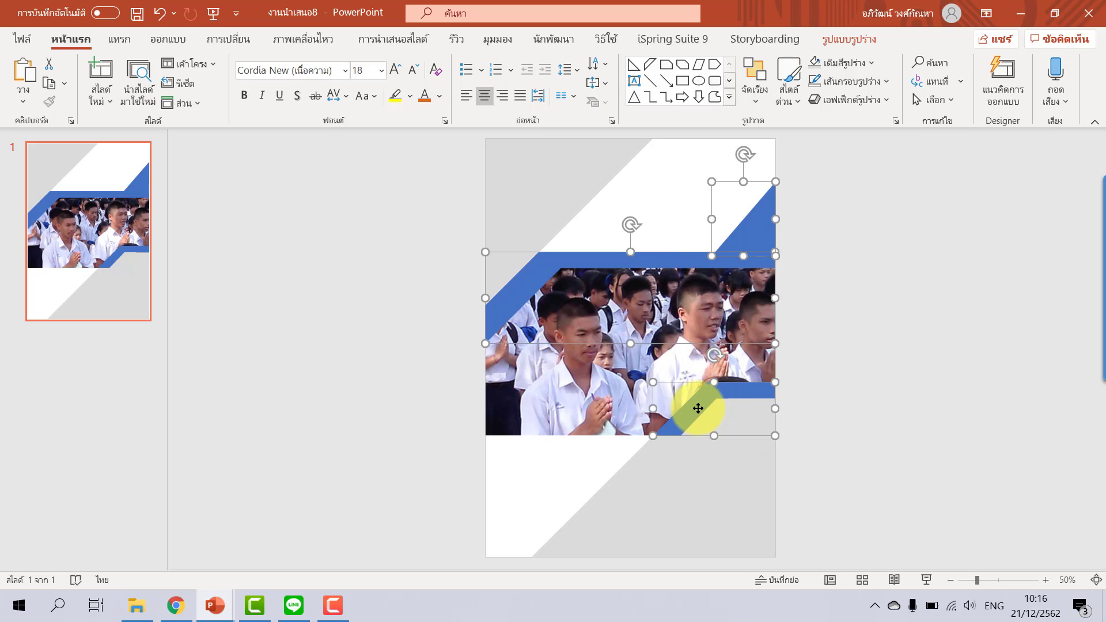
pyautogui.click(862, 69)
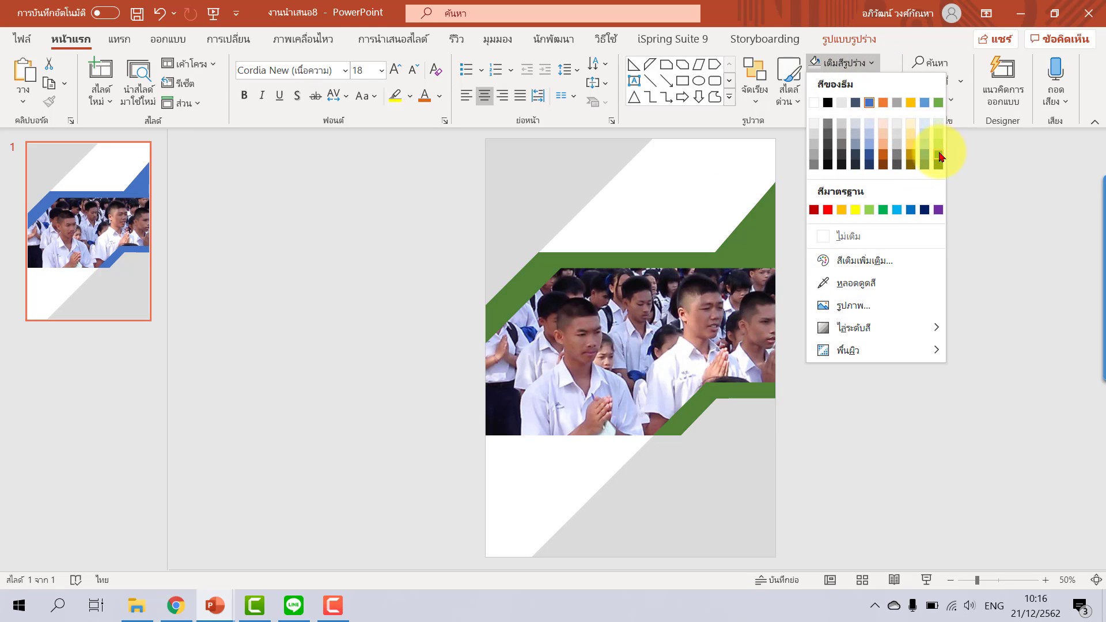
pyautogui.click(882, 155)
pyautogui.click(831, 266)
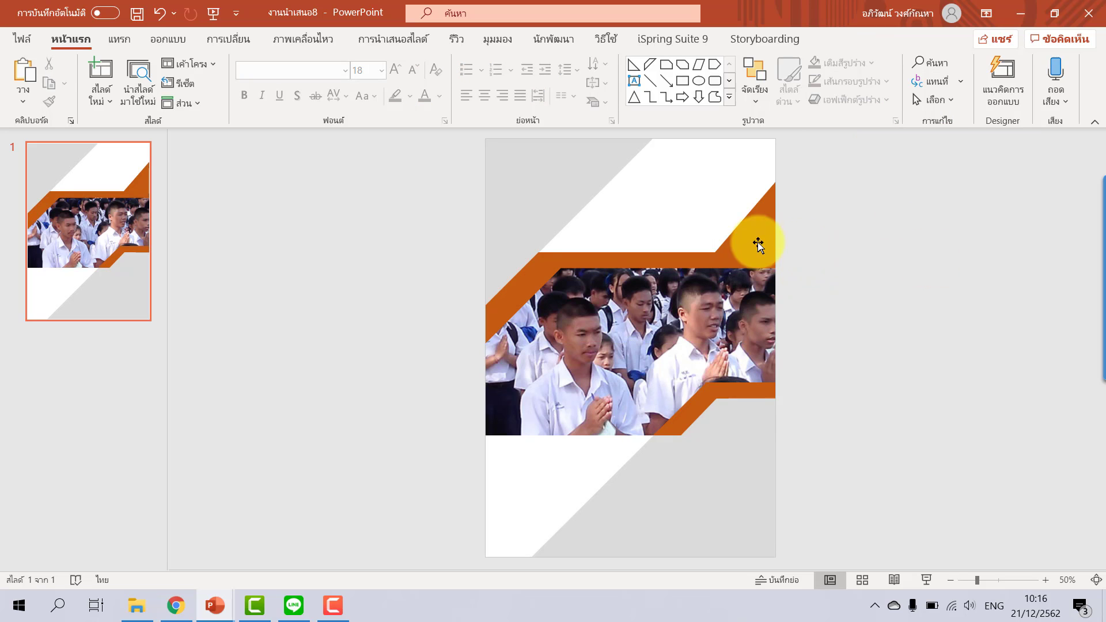
# Step: Duplicate the orange triangle, fill the copy white, and move it onto the band's right end
pyautogui.click(760, 226)
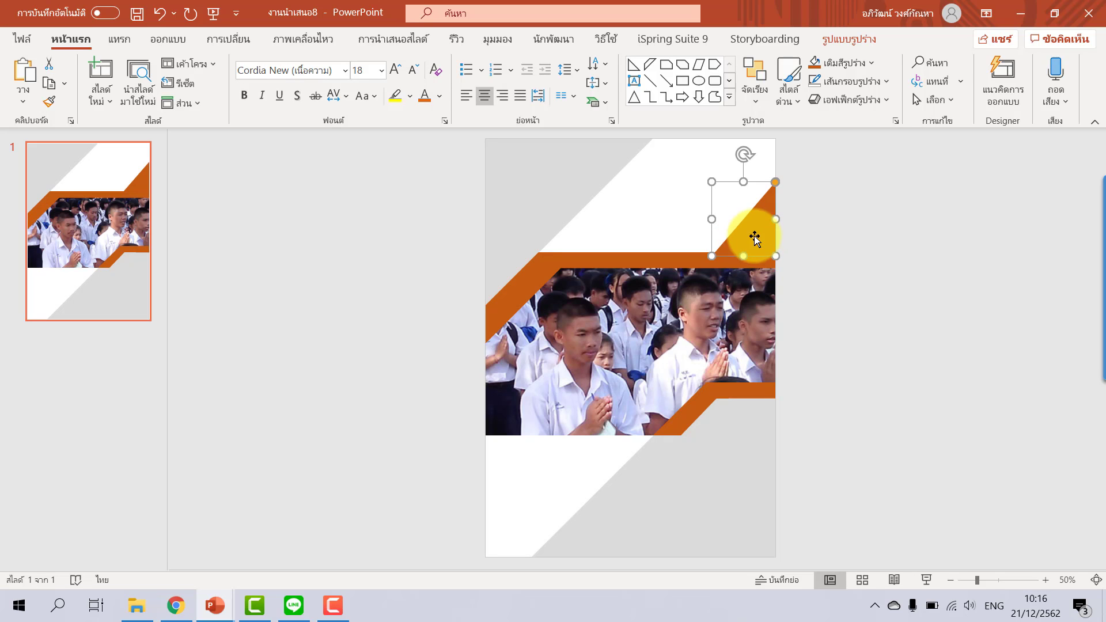
pyautogui.moveTo(749, 242); pyautogui.dragTo(677, 345)
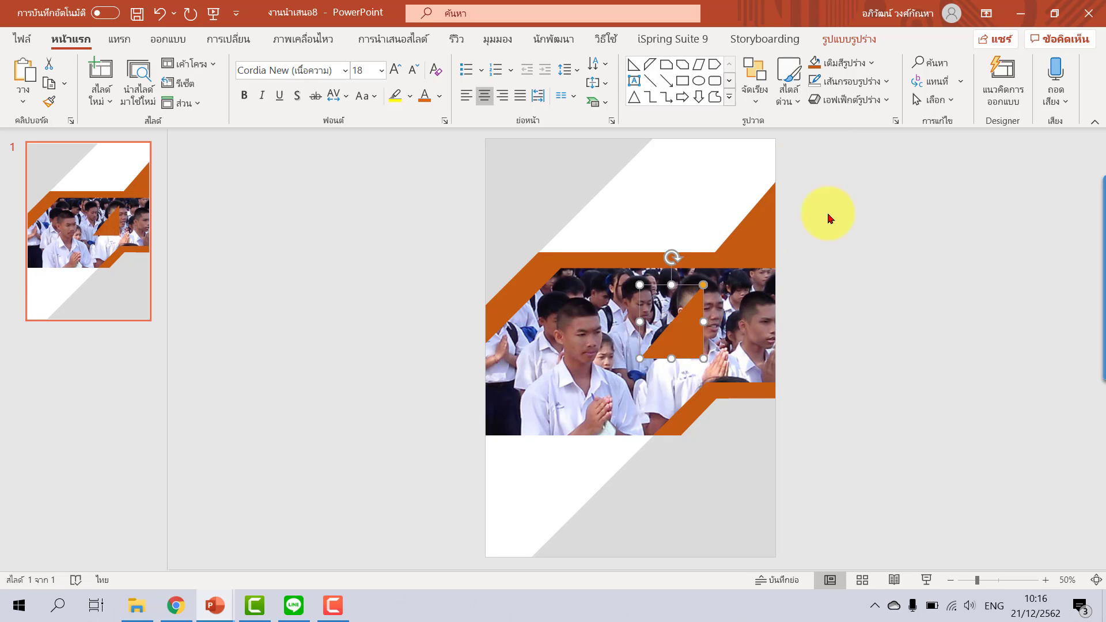
pyautogui.click(864, 63)
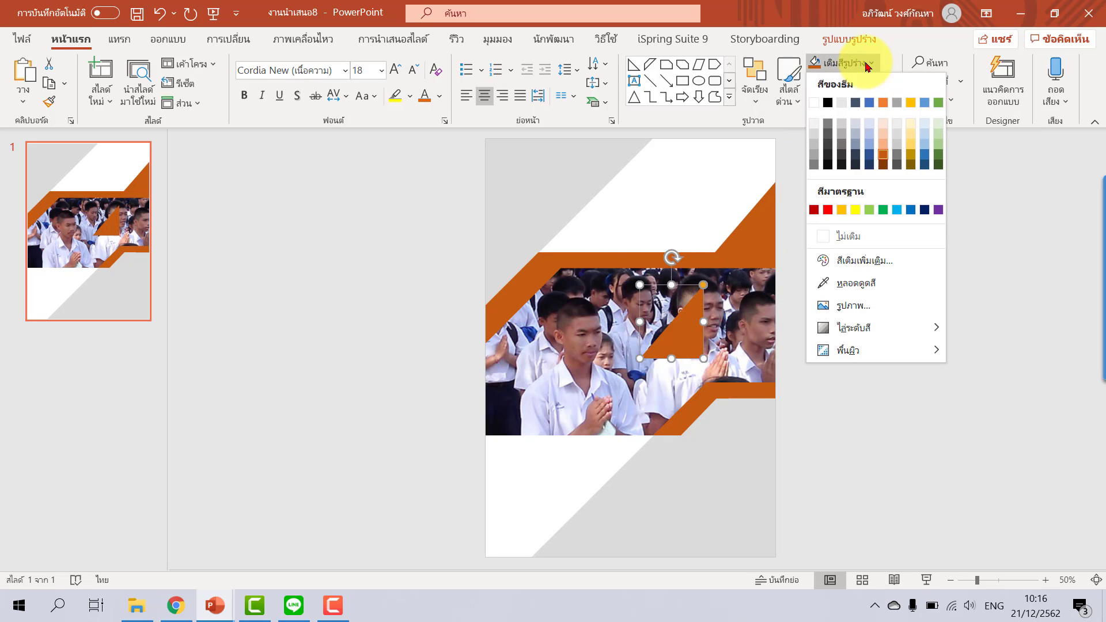
pyautogui.click(817, 106)
pyautogui.moveTo(686, 337); pyautogui.dragTo(755, 269)
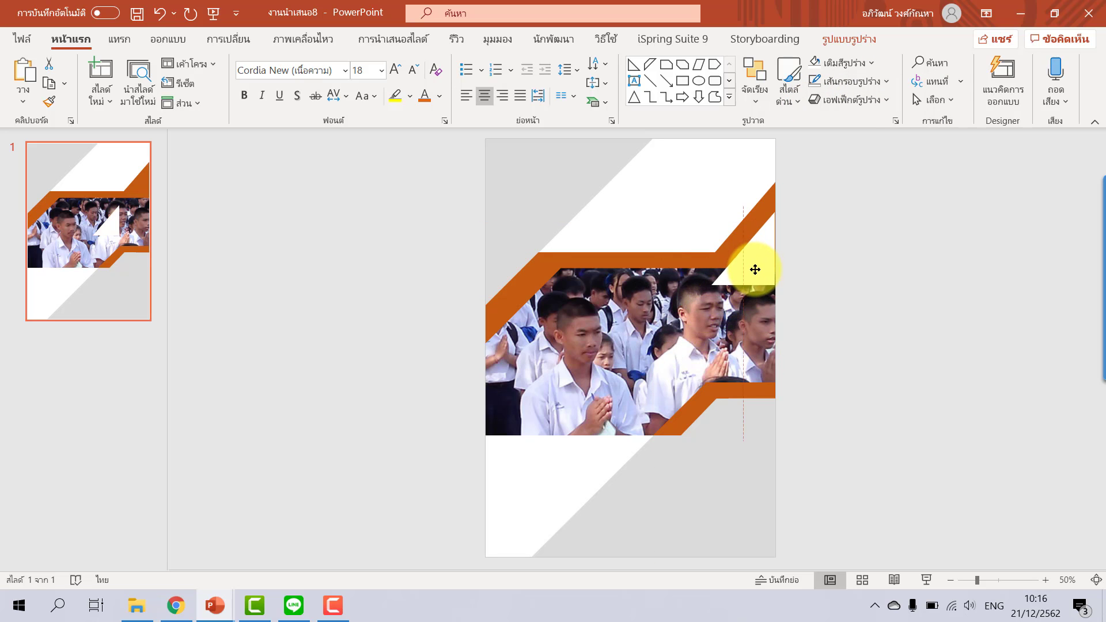
# Step: Widen, stretch and nudge the white triangle to cut a clean notch beside the photo
pyautogui.click(806, 265)
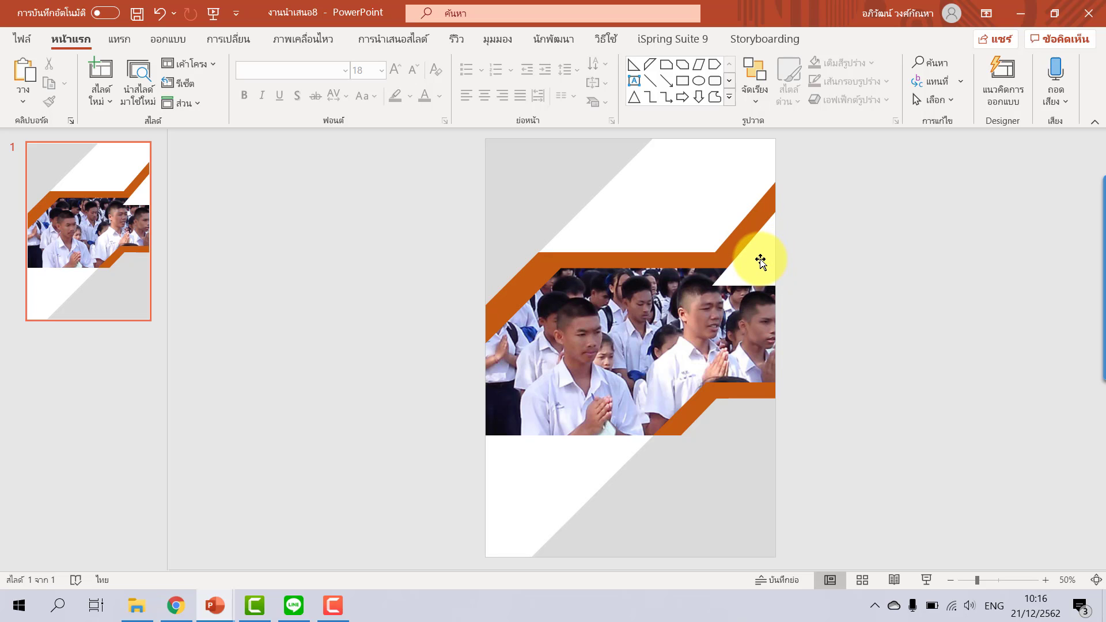
pyautogui.moveTo(761, 262)
pyautogui.mouseDown()
pyautogui.moveTo(717, 247)
pyautogui.moveTo(767, 282)
pyautogui.moveTo(752, 277)
pyautogui.mouseUp()
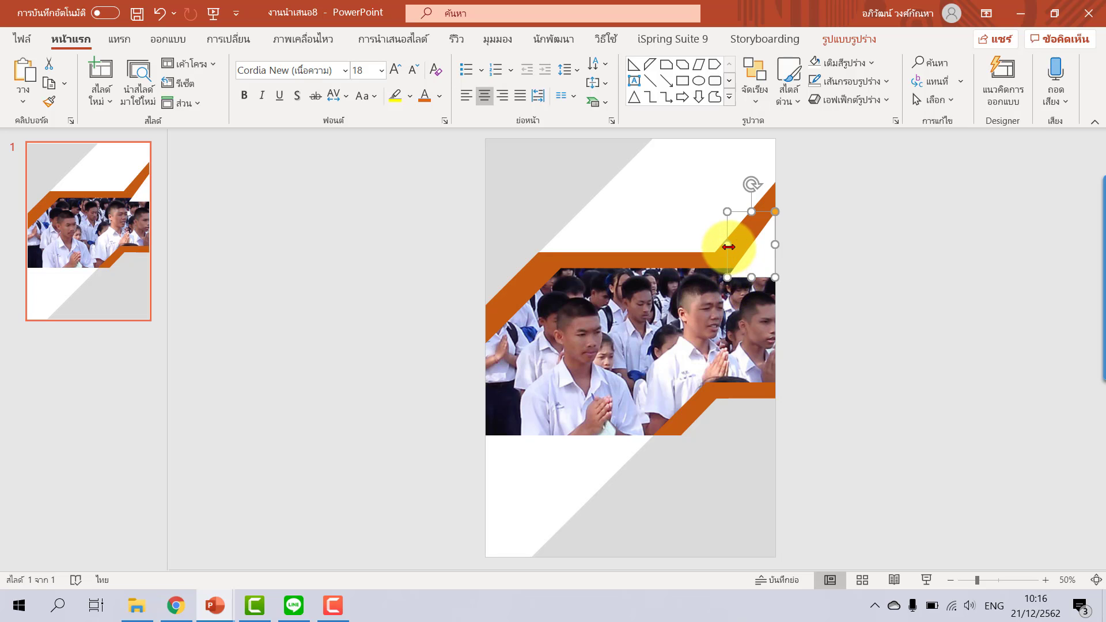
pyautogui.moveTo(728, 246); pyautogui.dragTo(749, 224)
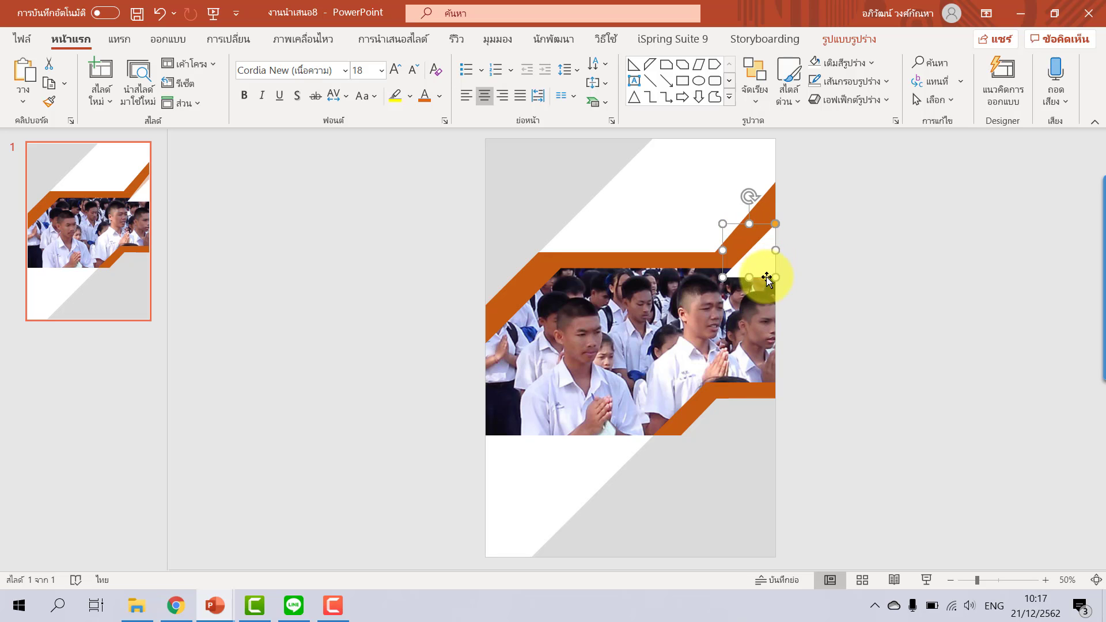
pyautogui.moveTo(748, 278); pyautogui.dragTo(747, 282)
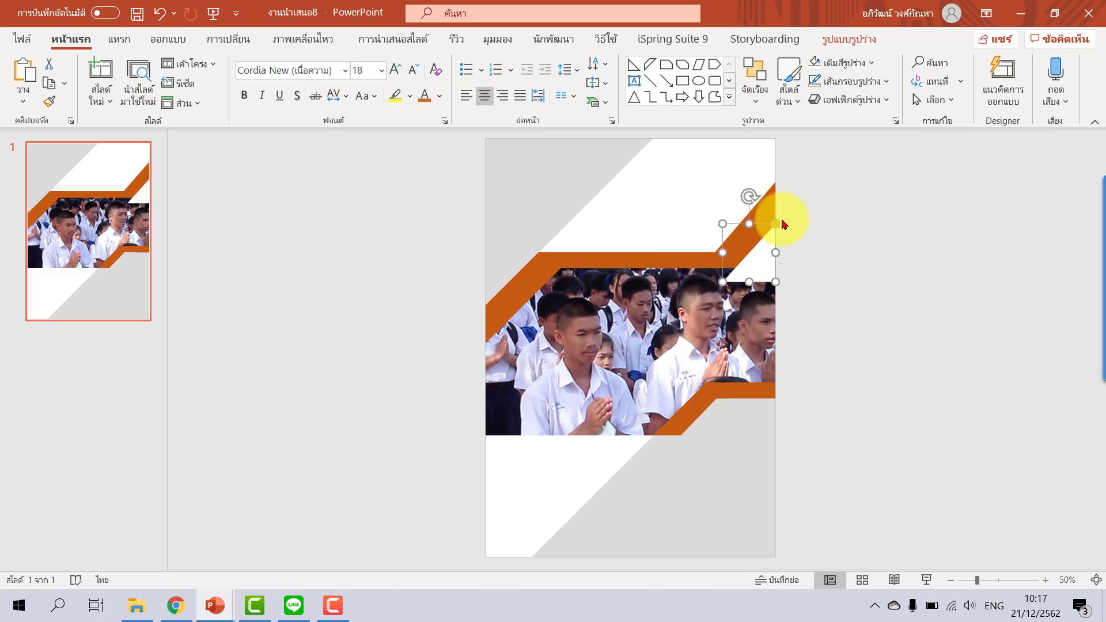
pyautogui.click(815, 221)
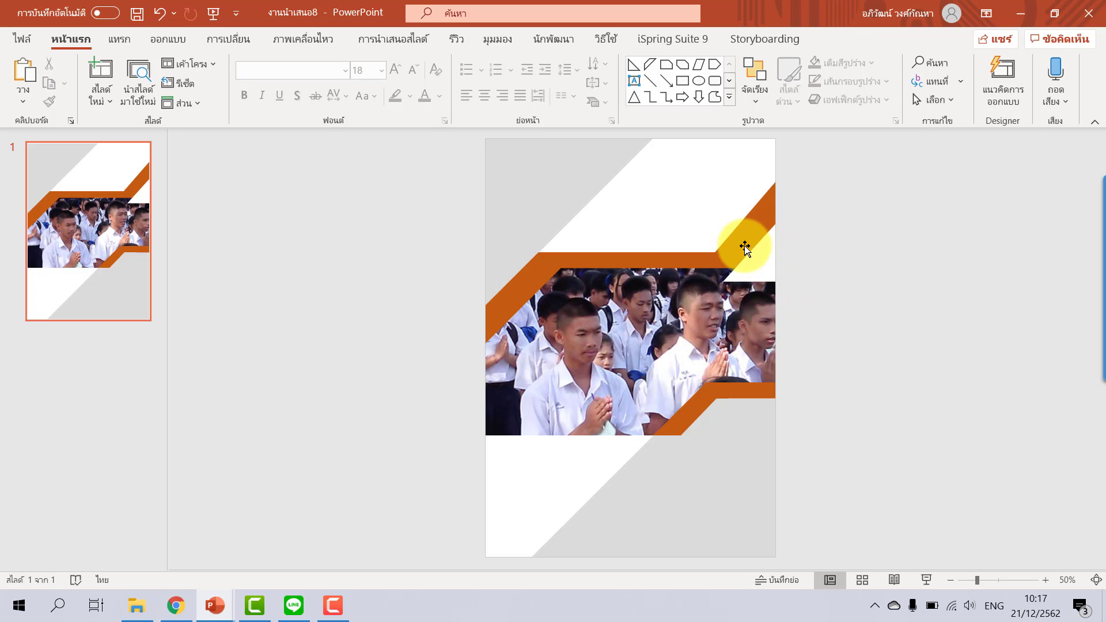
pyautogui.click(761, 260)
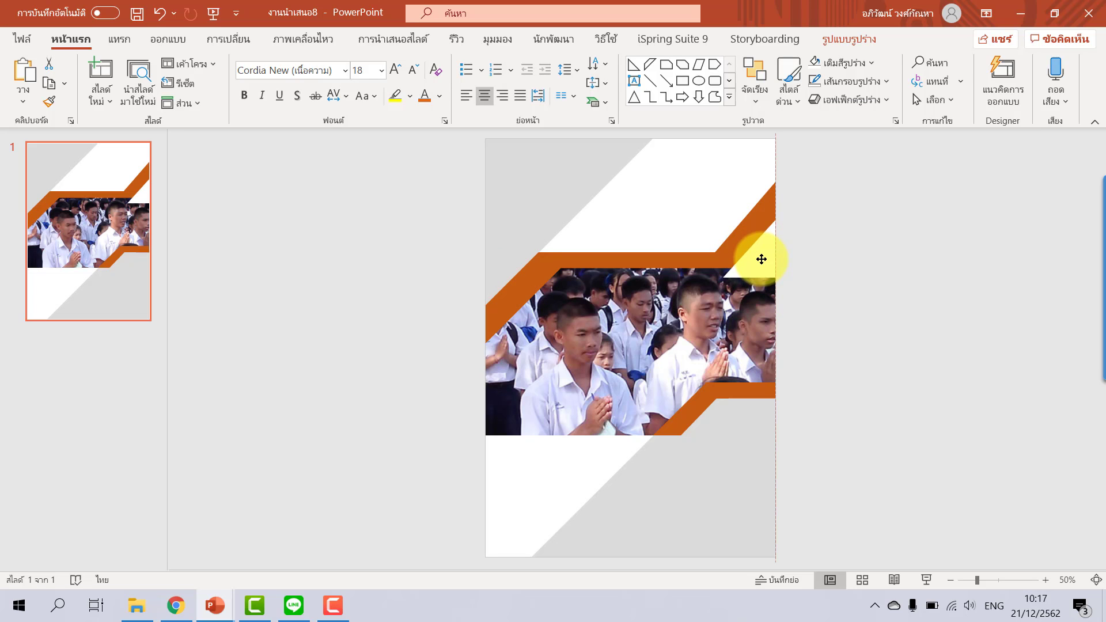
pyautogui.moveTo(764, 260); pyautogui.dragTo(764, 265)
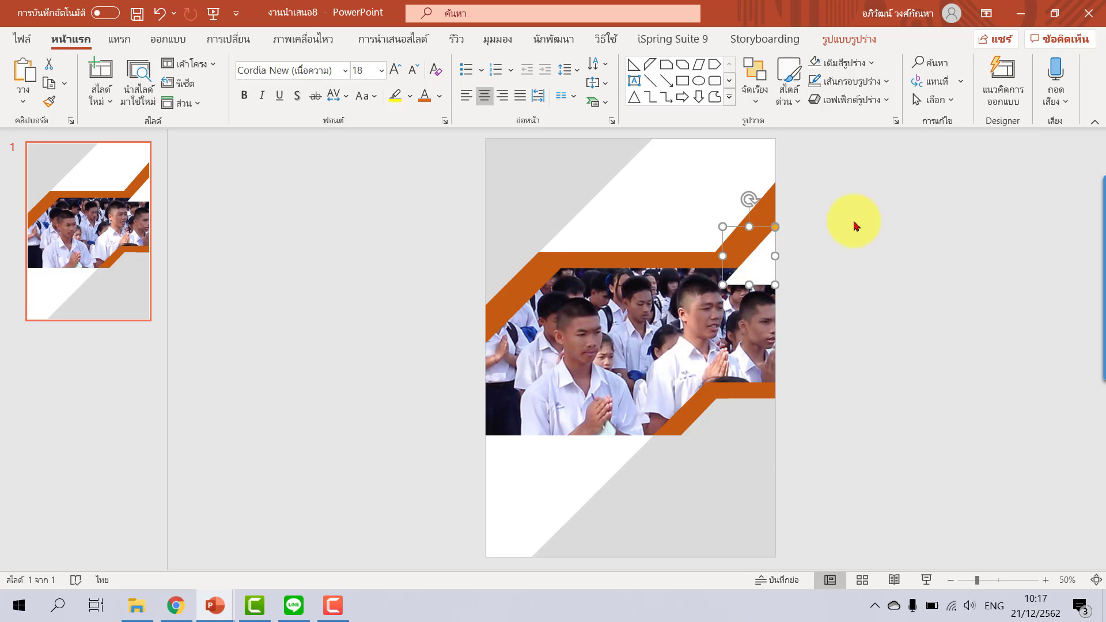
pyautogui.click(897, 271)
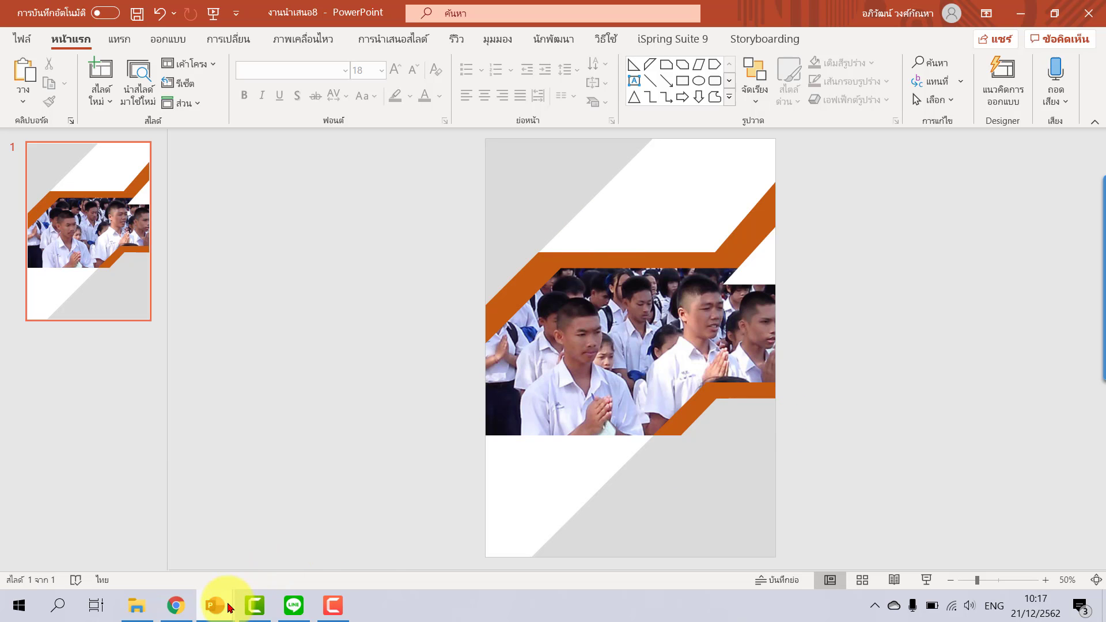
# Step: Check the logo badge in the finished cover, then draw a small circle near the new page's top-left
pyautogui.moveTo(214, 606)
pyautogui.click(170, 567)
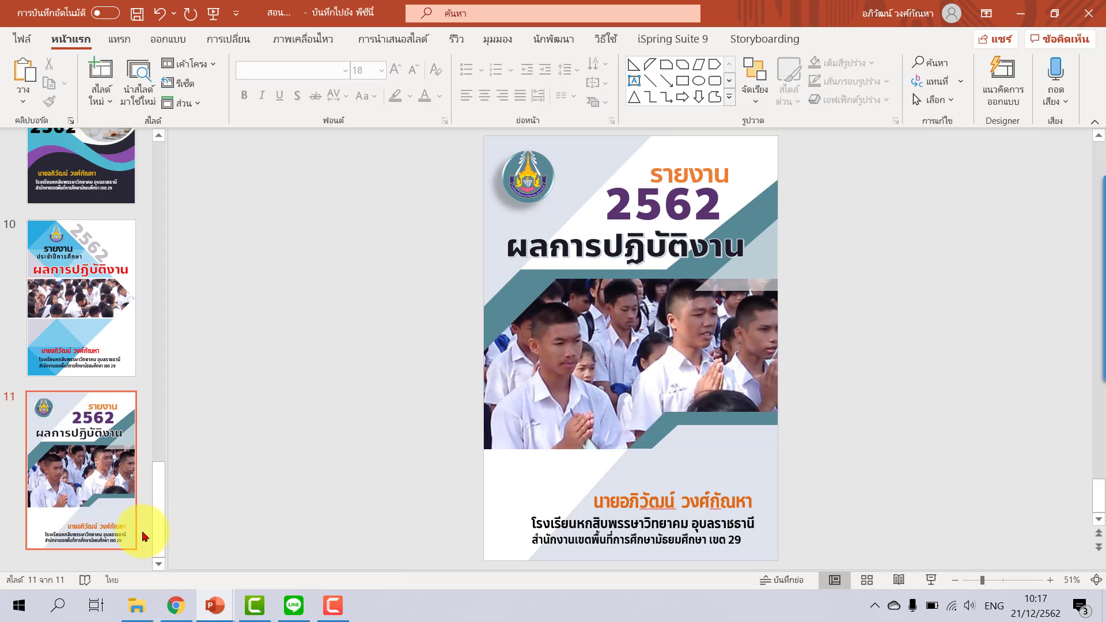
pyautogui.click(527, 196)
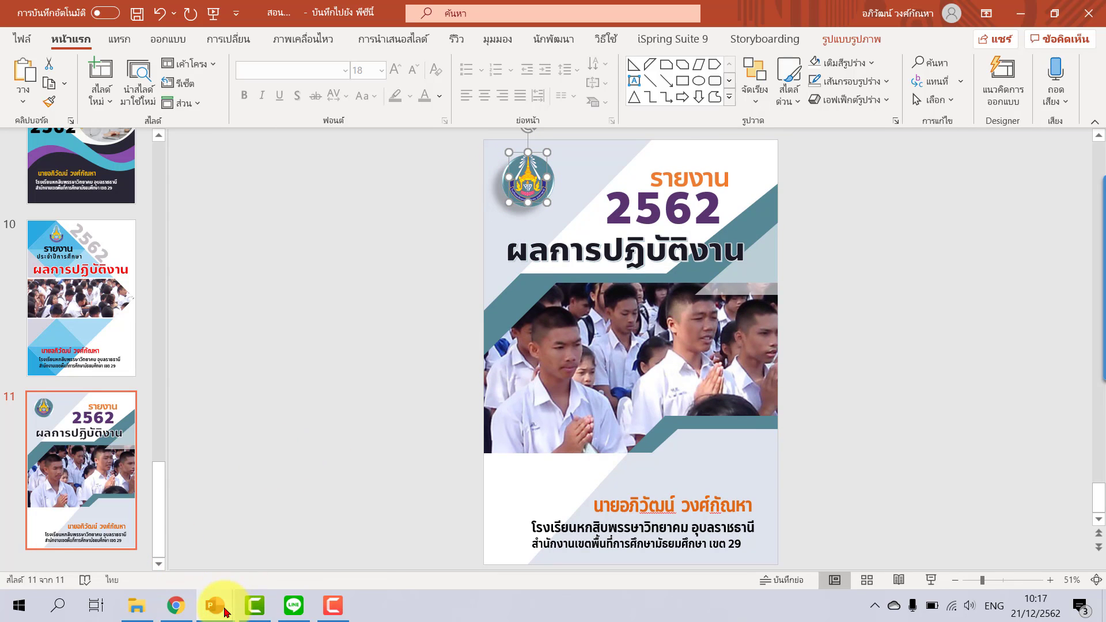
pyautogui.moveTo(214, 606)
pyautogui.click(290, 537)
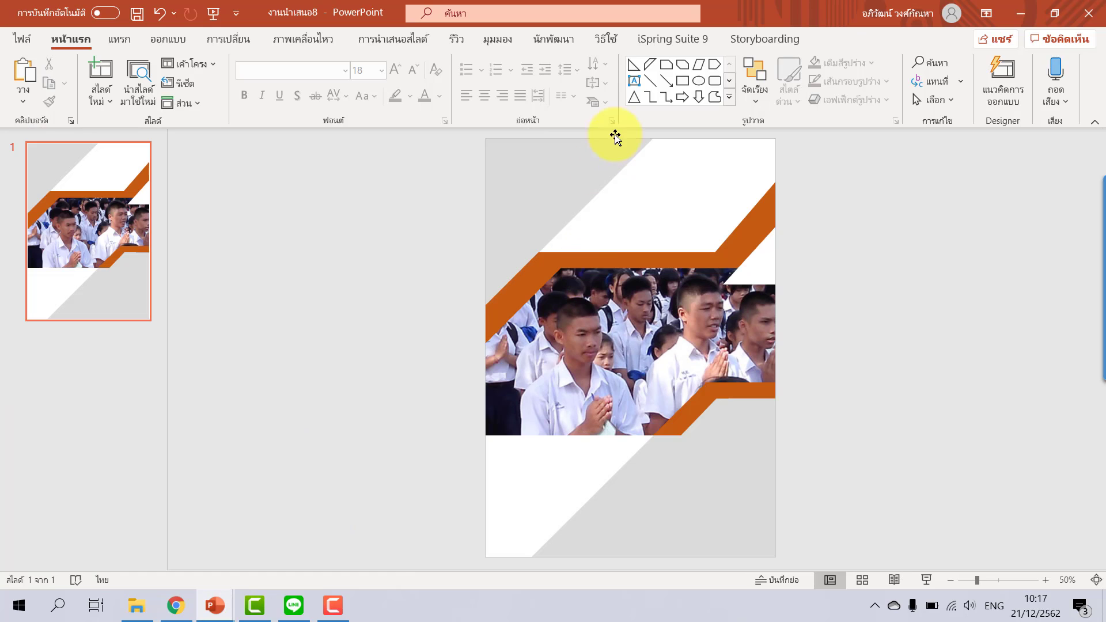
pyautogui.click(699, 81)
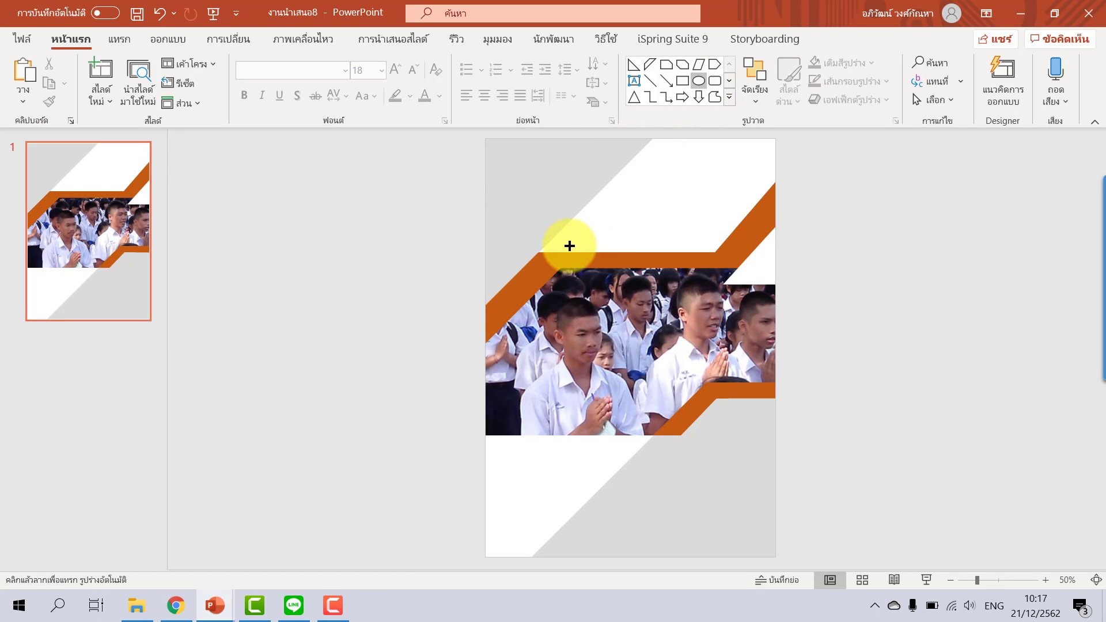
pyautogui.moveTo(521, 167)
pyautogui.mouseDown()
pyautogui.moveTo(556, 217)
pyautogui.moveTo(539, 192)
pyautogui.mouseUp()
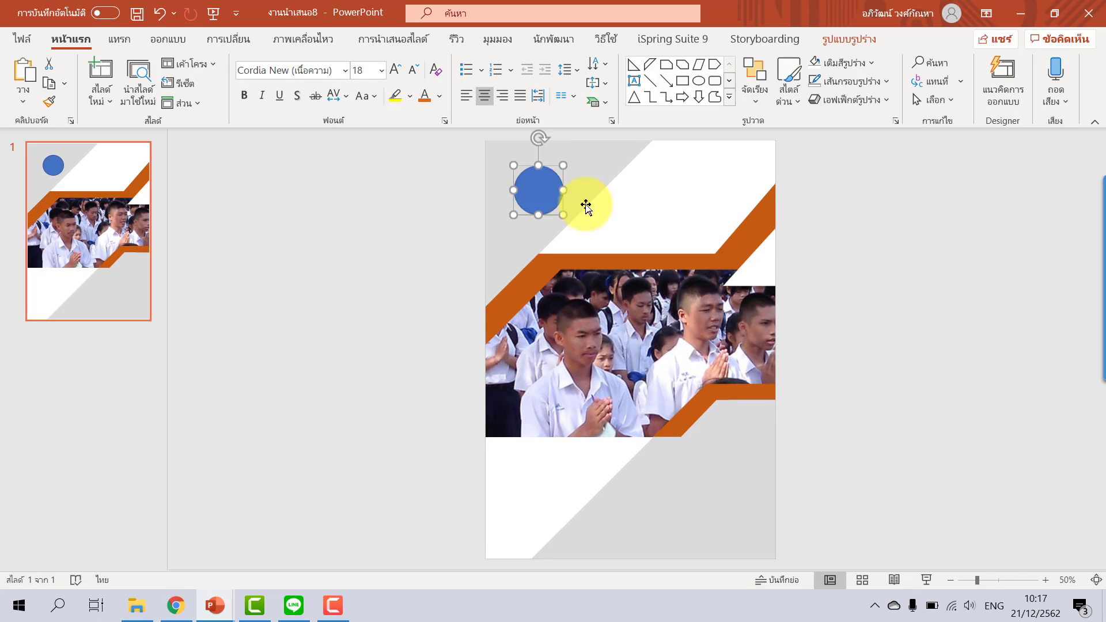
# Step: Give the circle no outline, a dark orange fill and a bevelled 3-D effect
pyautogui.click(867, 81)
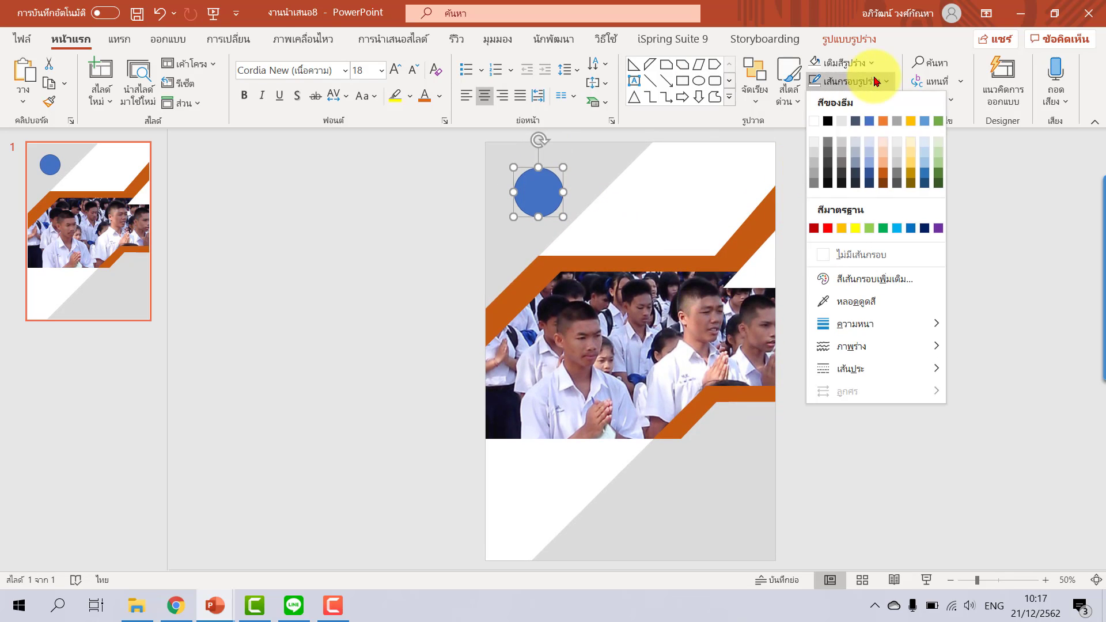
pyautogui.click(876, 249)
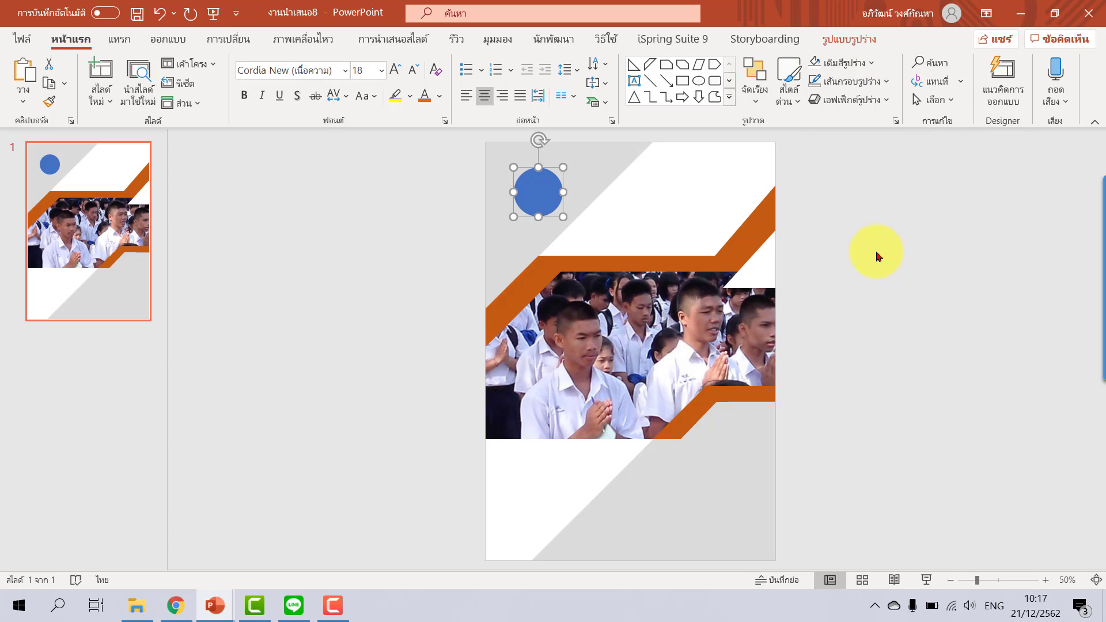
pyautogui.click(857, 66)
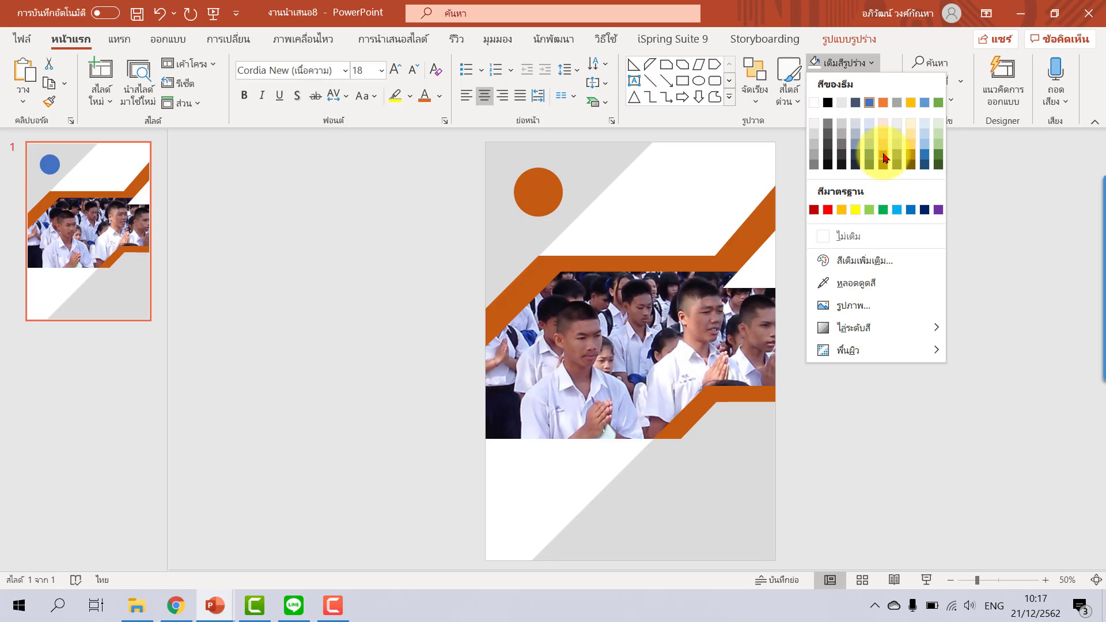
pyautogui.click(884, 153)
pyautogui.click(852, 100)
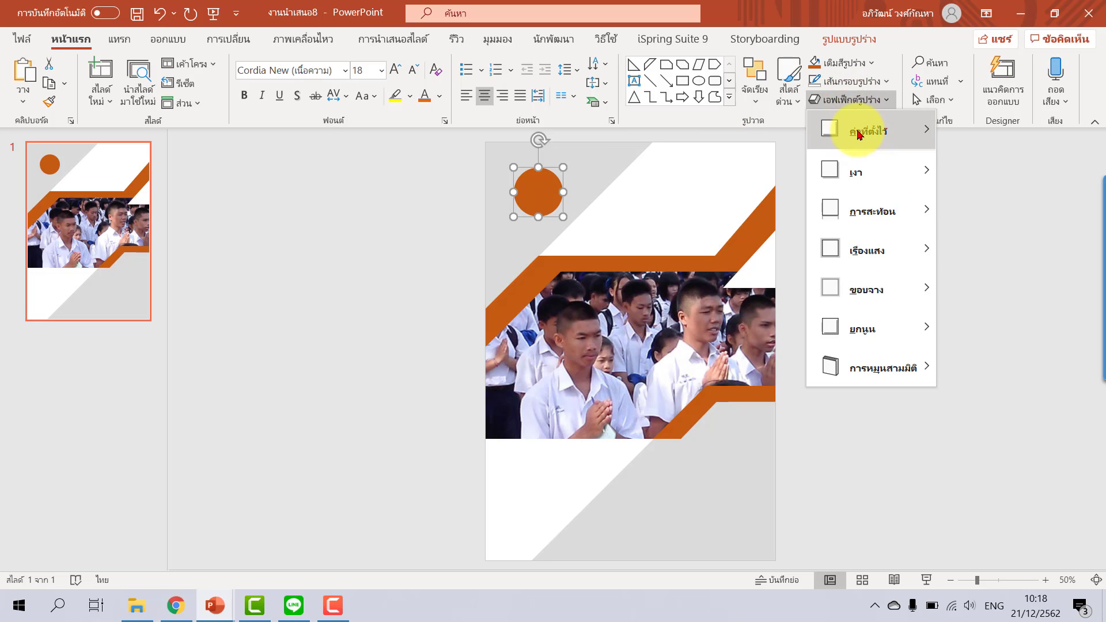
pyautogui.moveTo(869, 130)
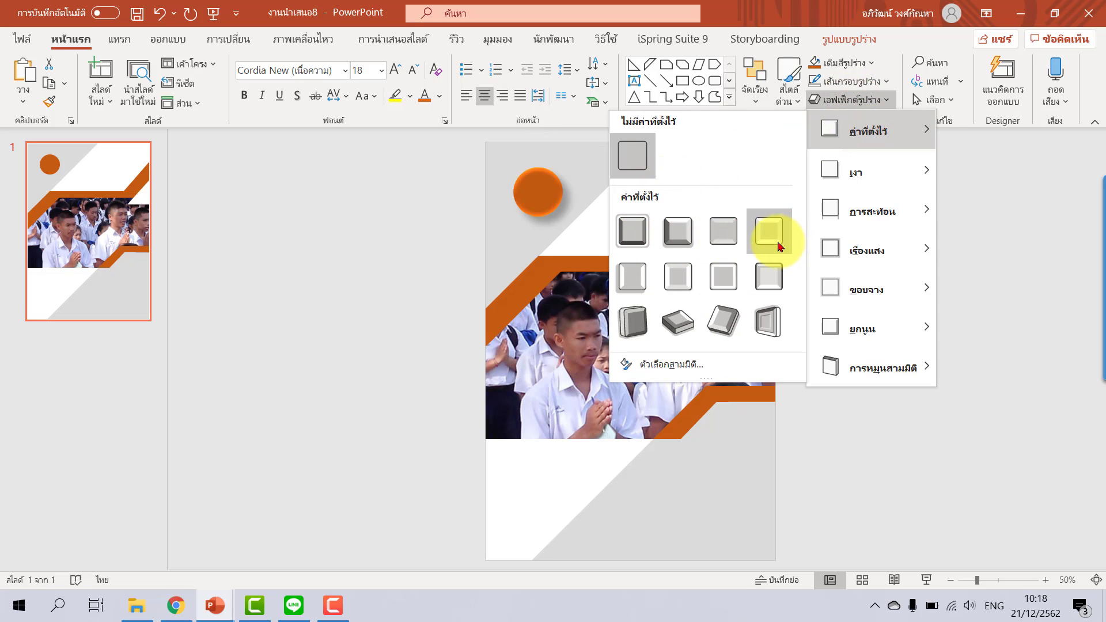
pyautogui.click(645, 277)
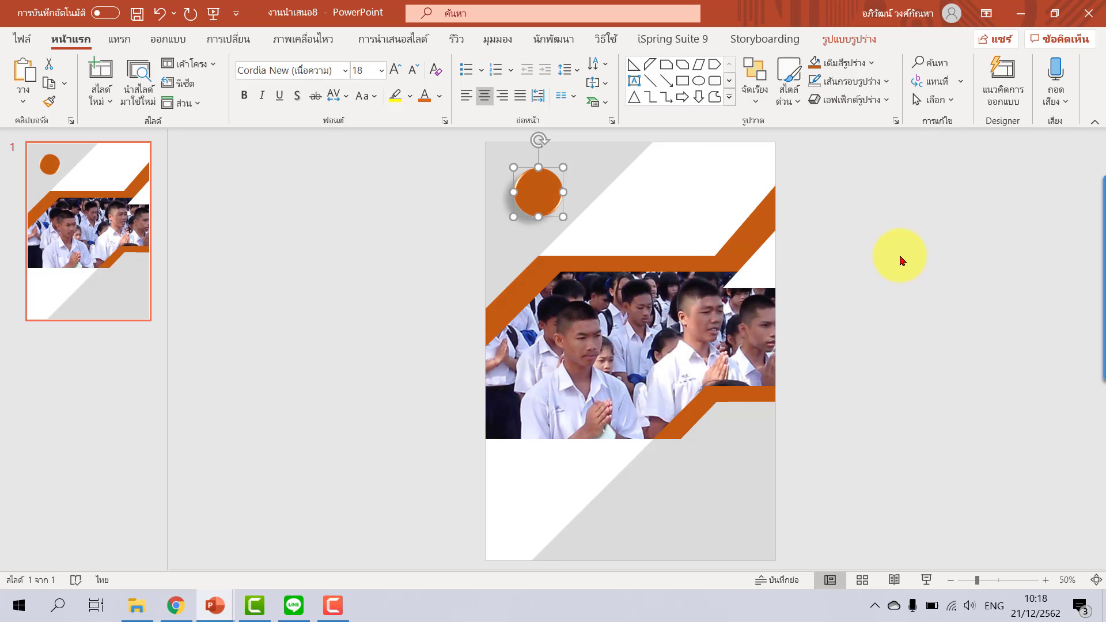
pyautogui.click(859, 296)
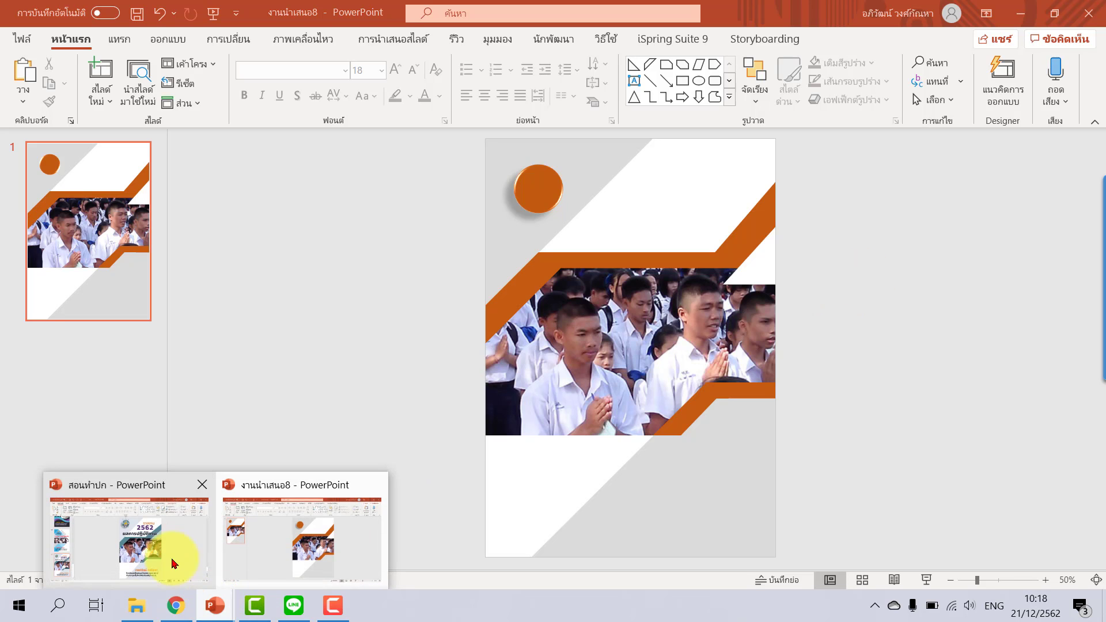
# Step: Copy the logo, รายงาน, 2562 and ผลการปฏิบัติงาน headings, author and school lines onto the new cover
pyautogui.click(173, 556)
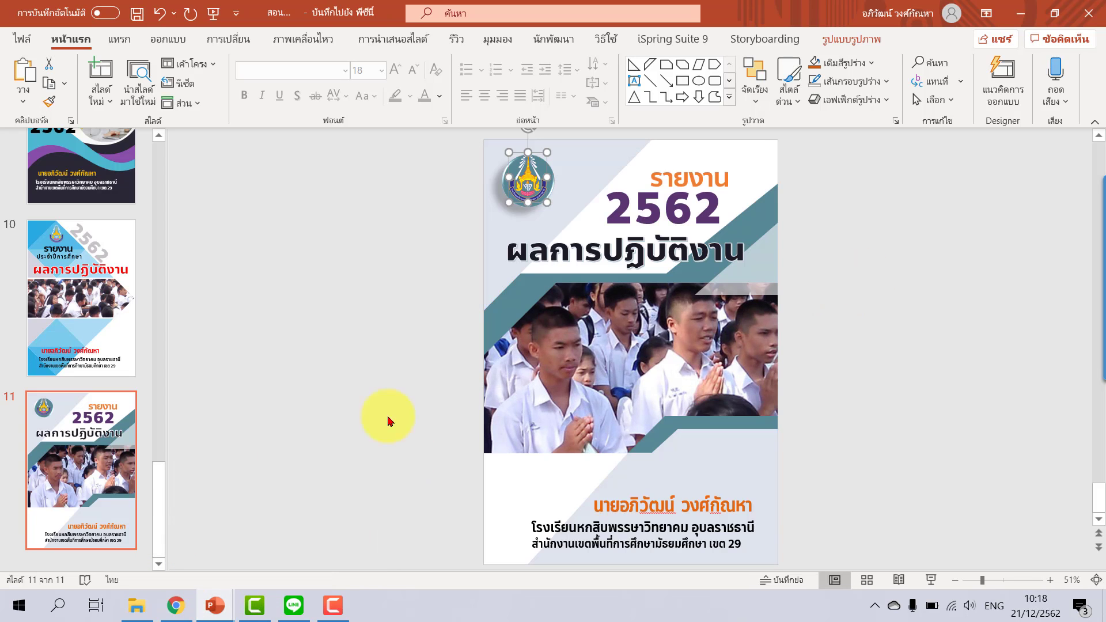
pyautogui.keyDown('shift'); pyautogui.click(695, 174); pyautogui.keyUp('shift')
pyautogui.keyDown('shift'); pyautogui.click(608, 199); pyautogui.keyUp('shift')
pyautogui.keyDown('shift'); pyautogui.click(567, 254); pyautogui.keyUp('shift')
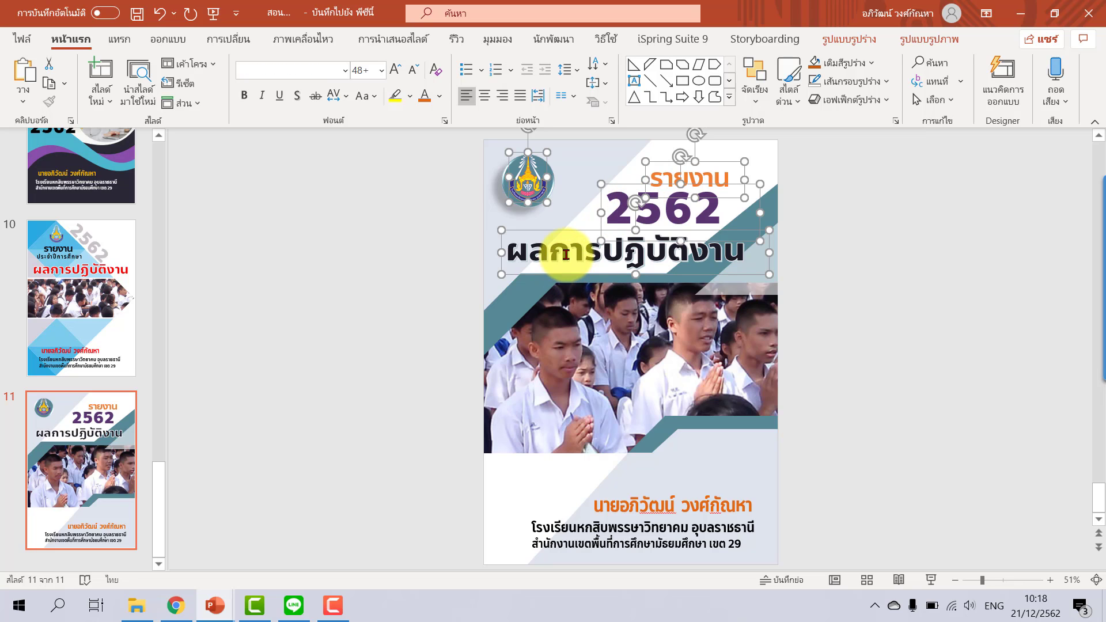
pyautogui.keyDown('shift'); pyautogui.click(634, 506); pyautogui.keyUp('shift')
pyautogui.keyDown('shift'); pyautogui.click(576, 533); pyautogui.keyUp('shift')
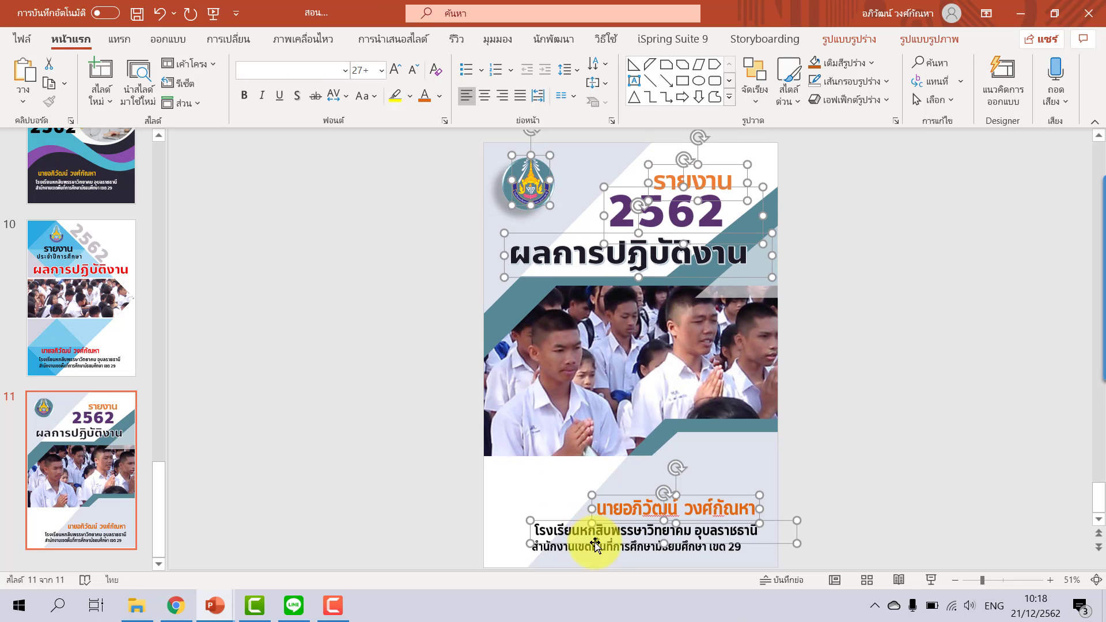
pyautogui.press('Up')
pyautogui.keyDown('shift'); pyautogui.click(587, 547); pyautogui.keyUp('shift')
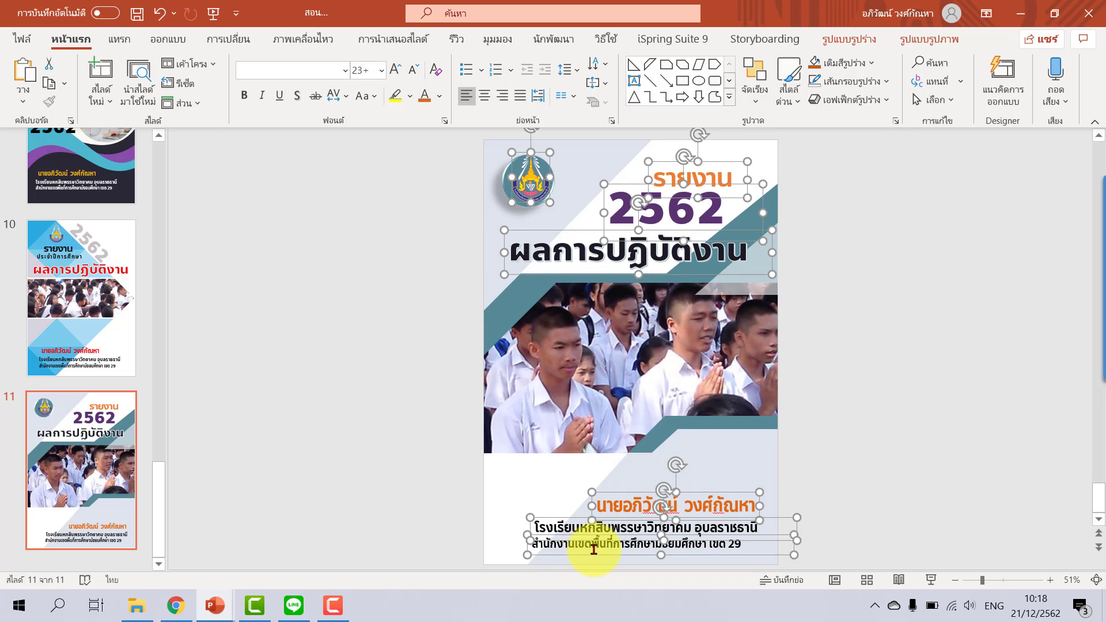
pyautogui.moveTo(214, 605)
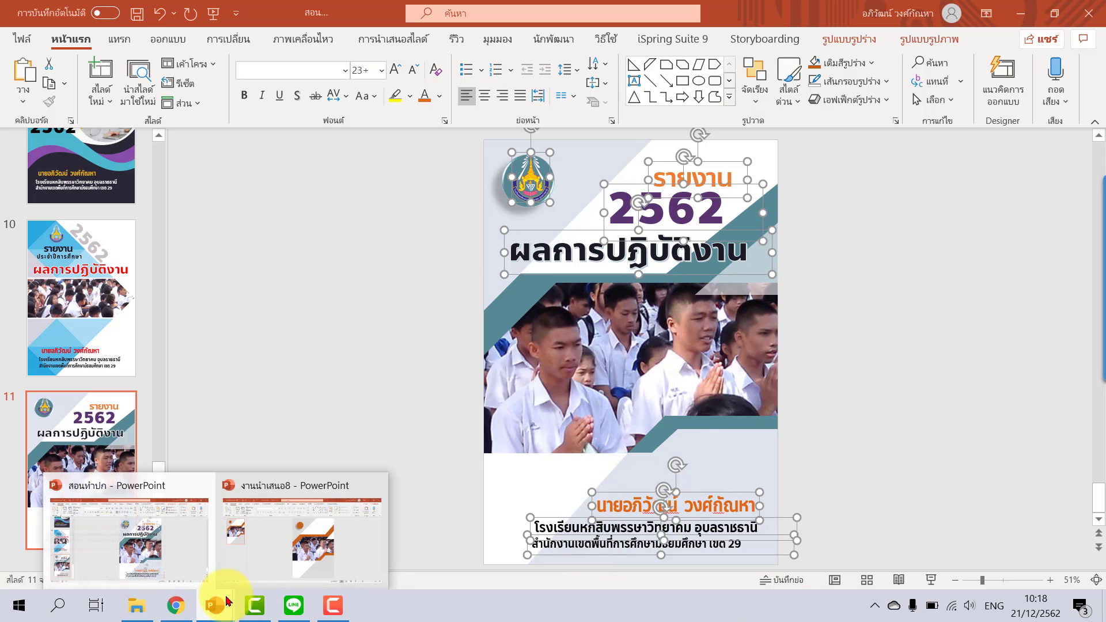
pyautogui.click(293, 543)
pyautogui.hotkey('ctrl', 'v')
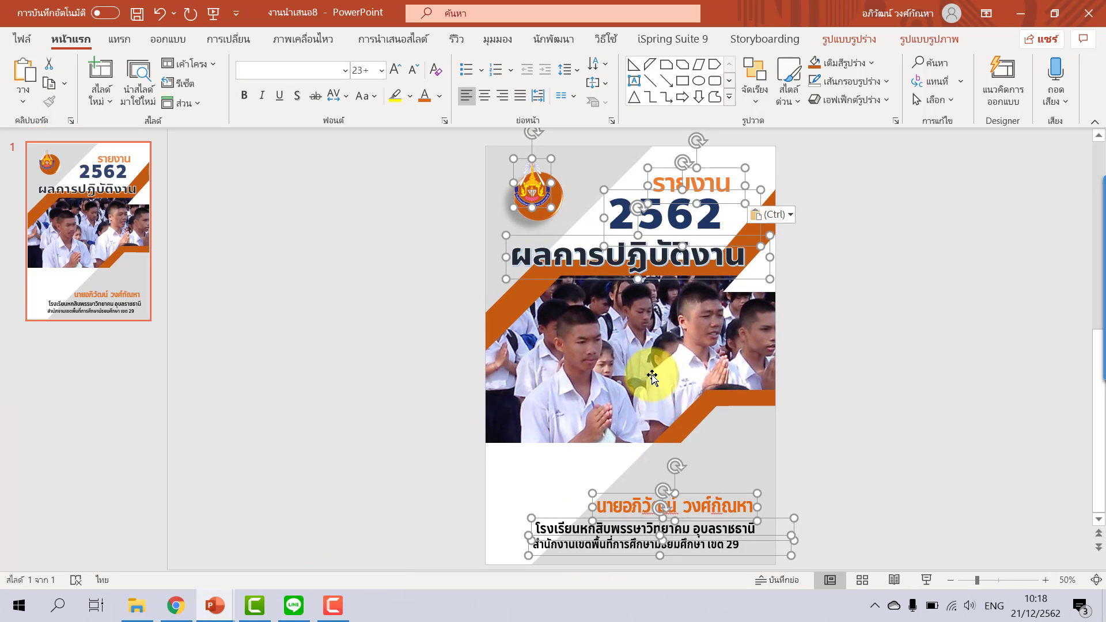
# Step: Move the logo onto the orange circle and shift the ผลการปฏิบัติงาน title up-left over the band
pyautogui.click(868, 320)
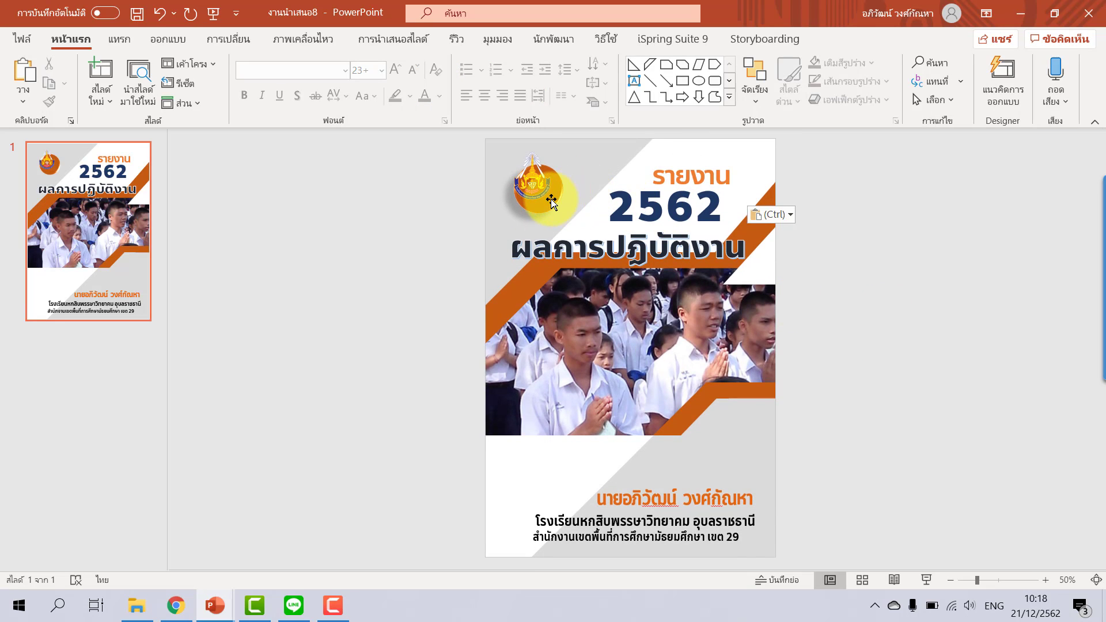
pyautogui.moveTo(551, 201); pyautogui.dragTo(545, 190)
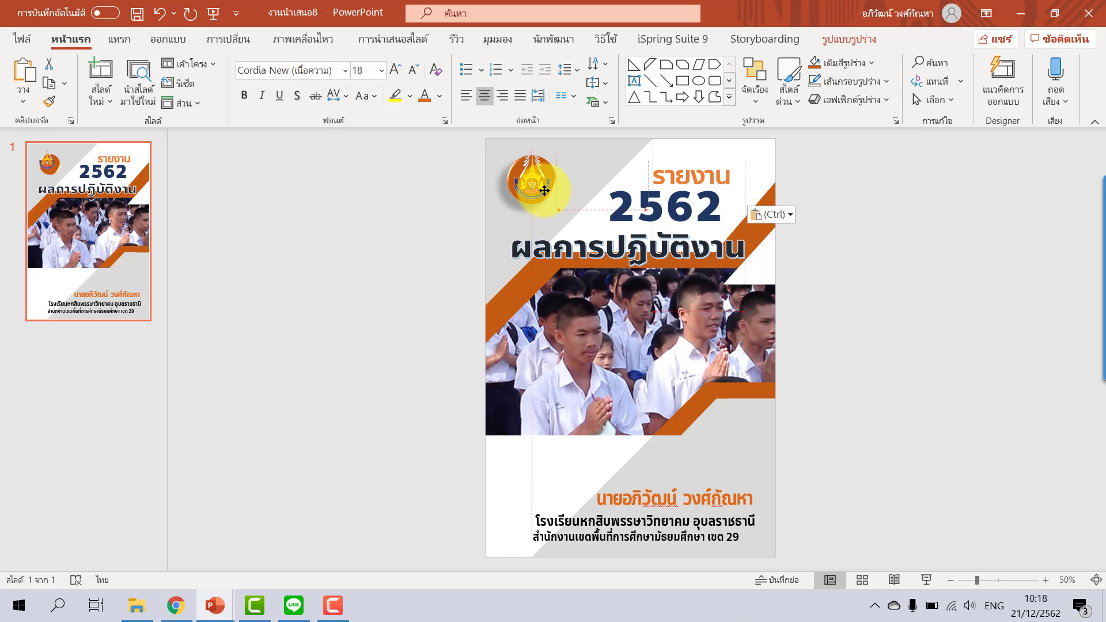
pyautogui.click(828, 247)
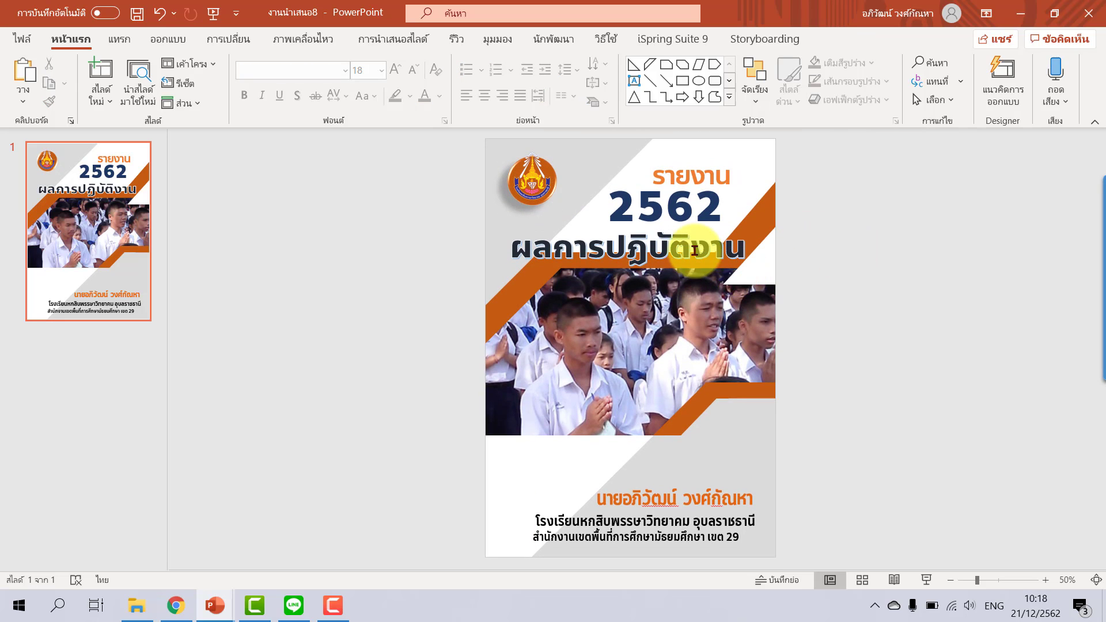
pyautogui.click(695, 250)
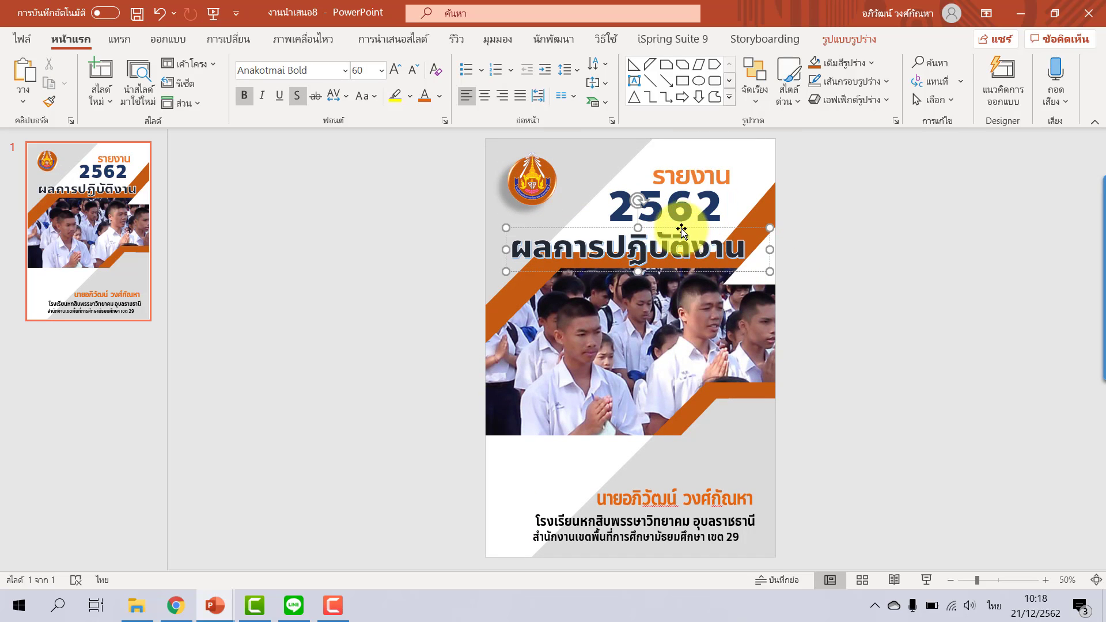
pyautogui.moveTo(681, 230); pyautogui.dragTo(671, 220)
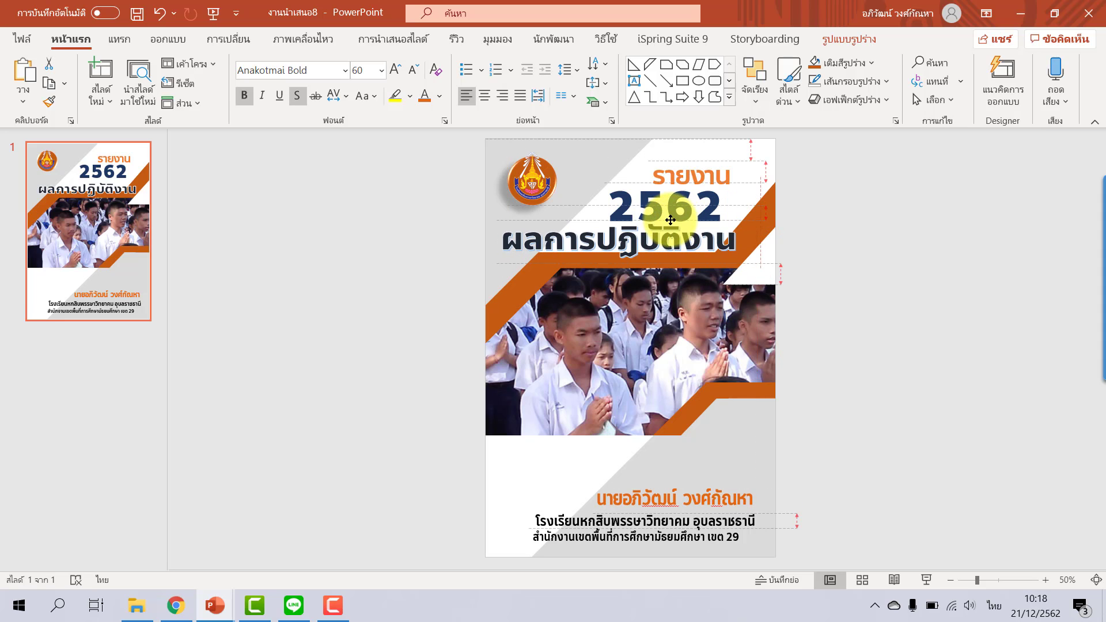
pyautogui.click(830, 269)
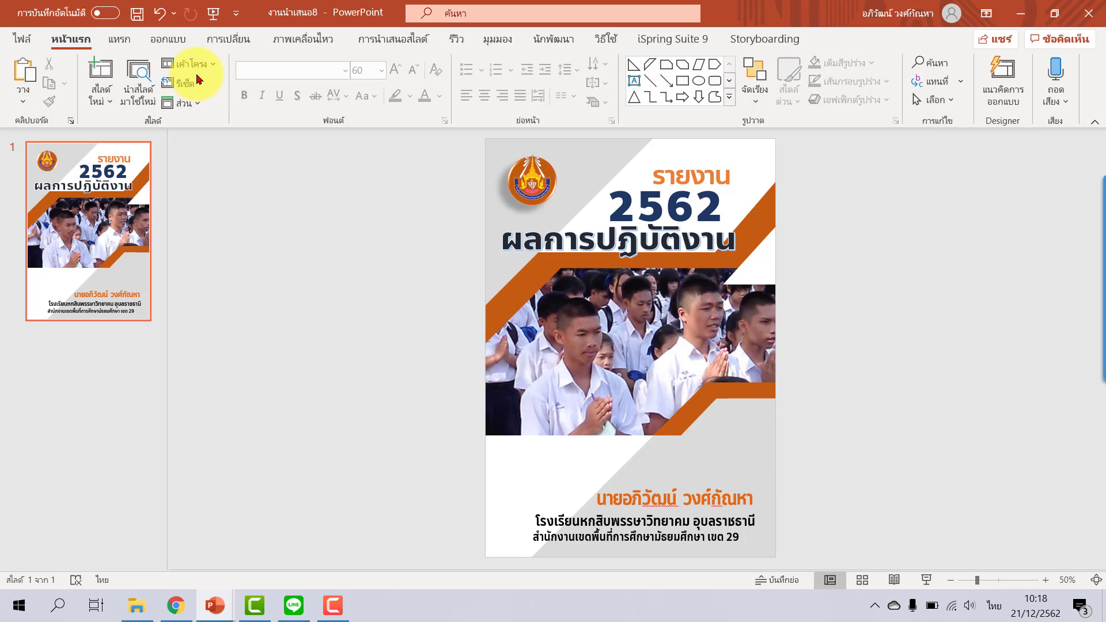
# Step: Apply the น้ำเงินโทนอุ่น colour variant so the cover's bands and triangles turn blue
pyautogui.click(170, 38)
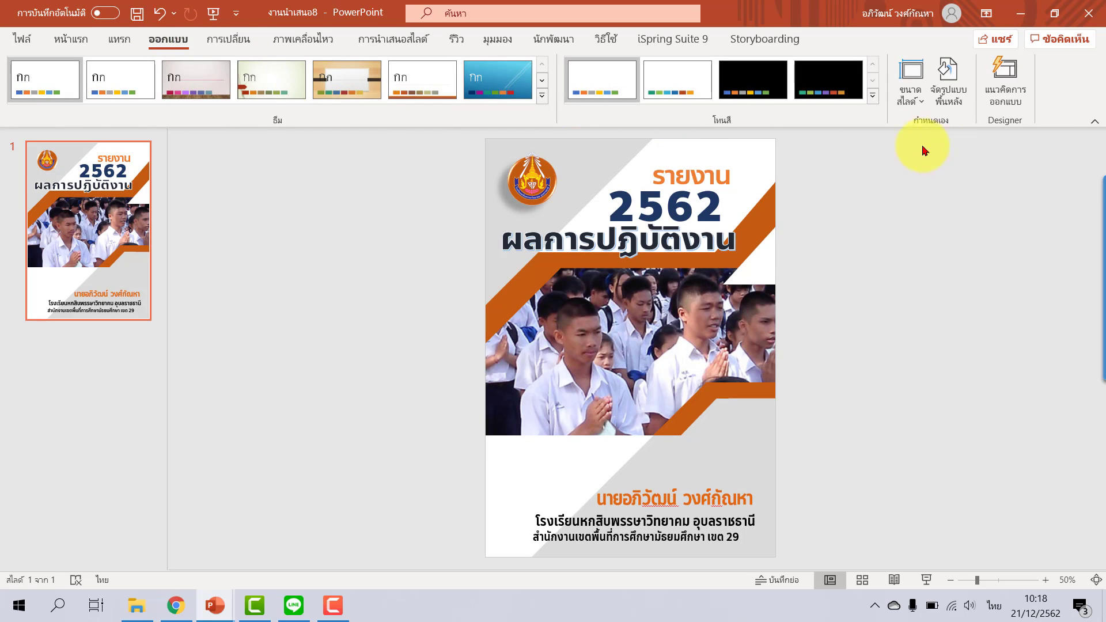
pyautogui.click(872, 95)
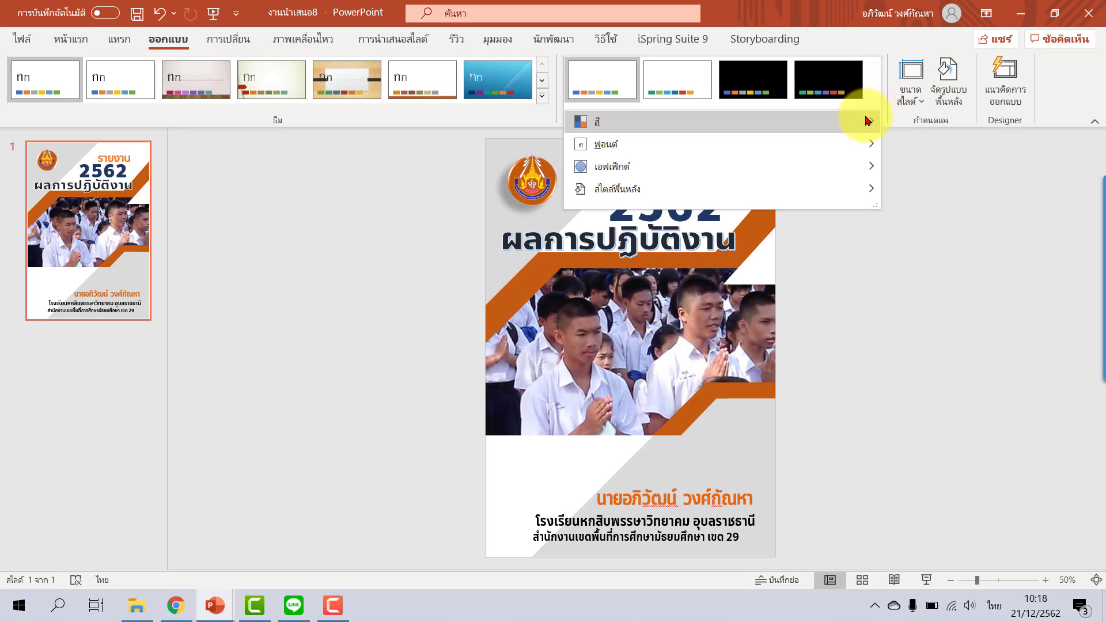
pyautogui.moveTo(722, 122)
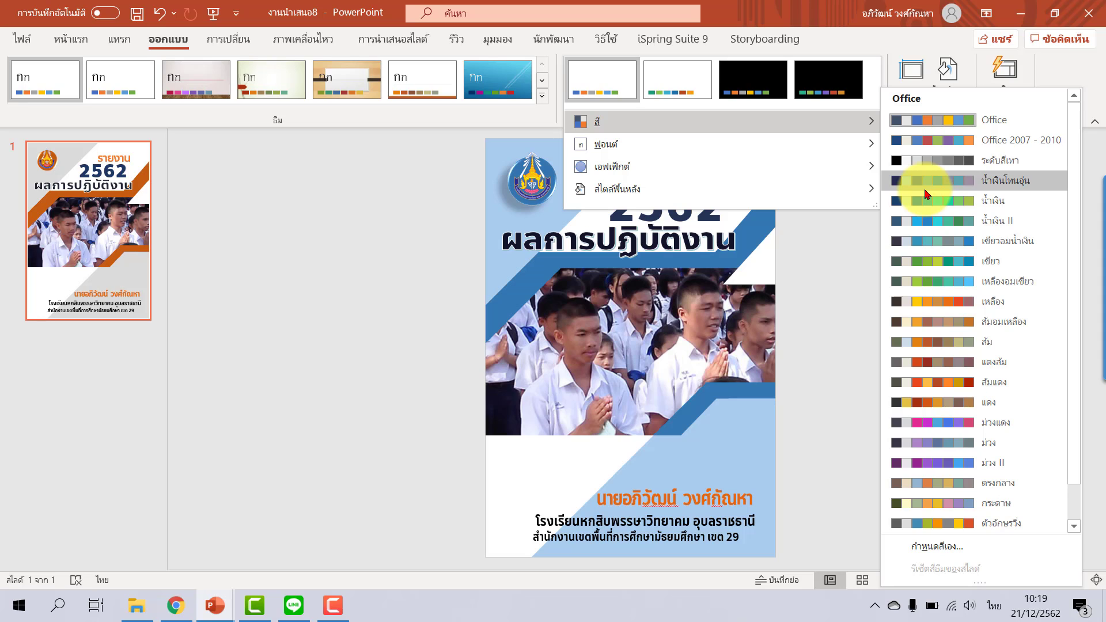
pyautogui.click(924, 190)
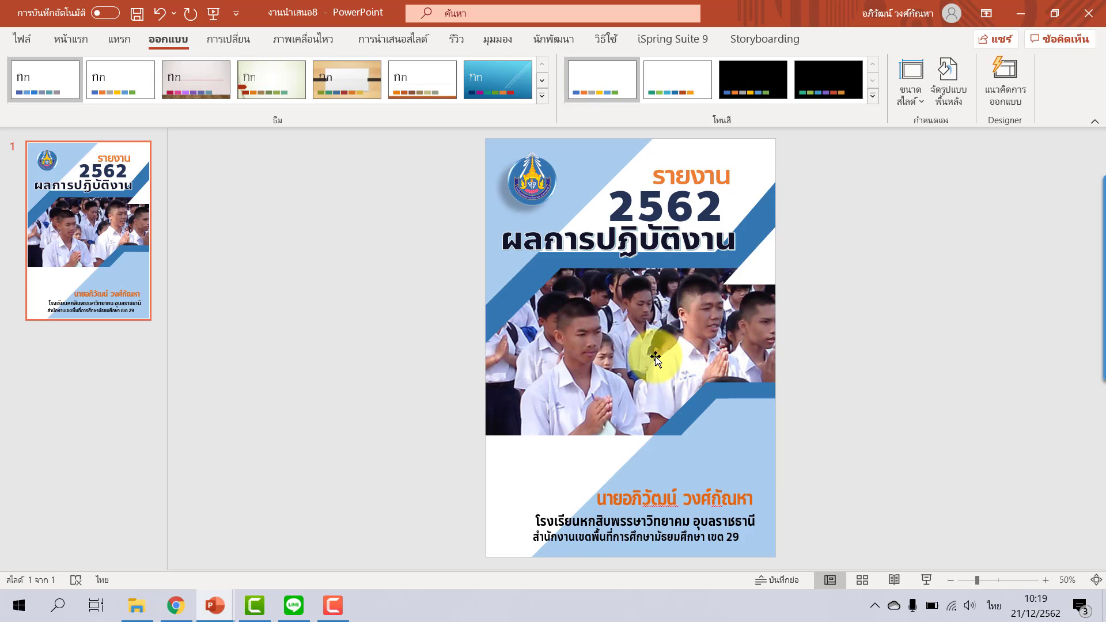
pyautogui.click(656, 357)
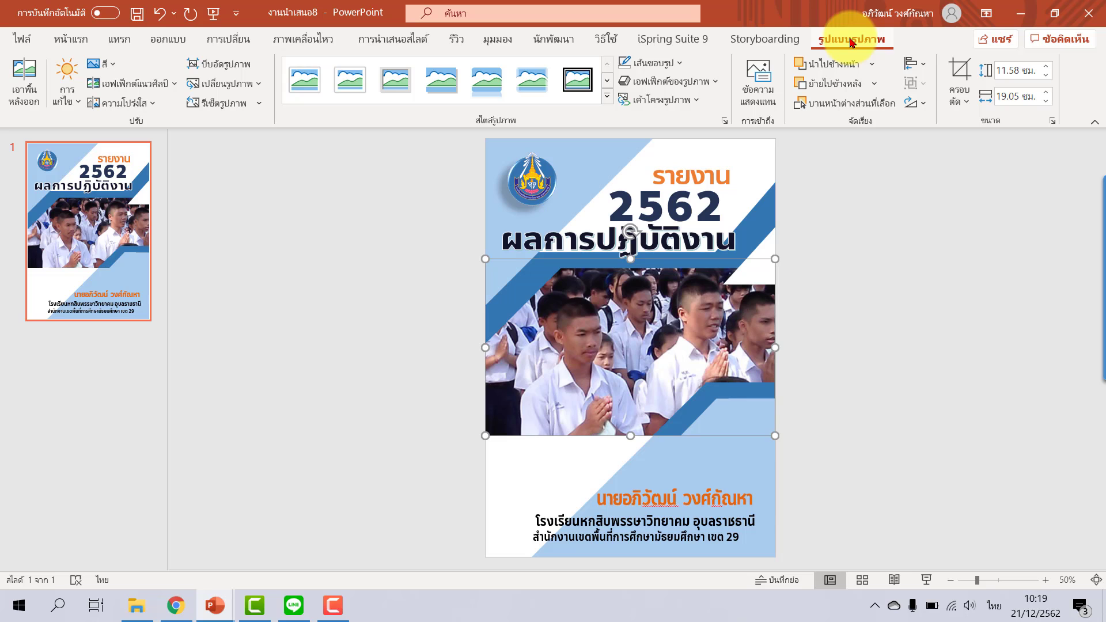
# Step: Apply the Brightness +20% correction preset to the student photo
pyautogui.click(75, 104)
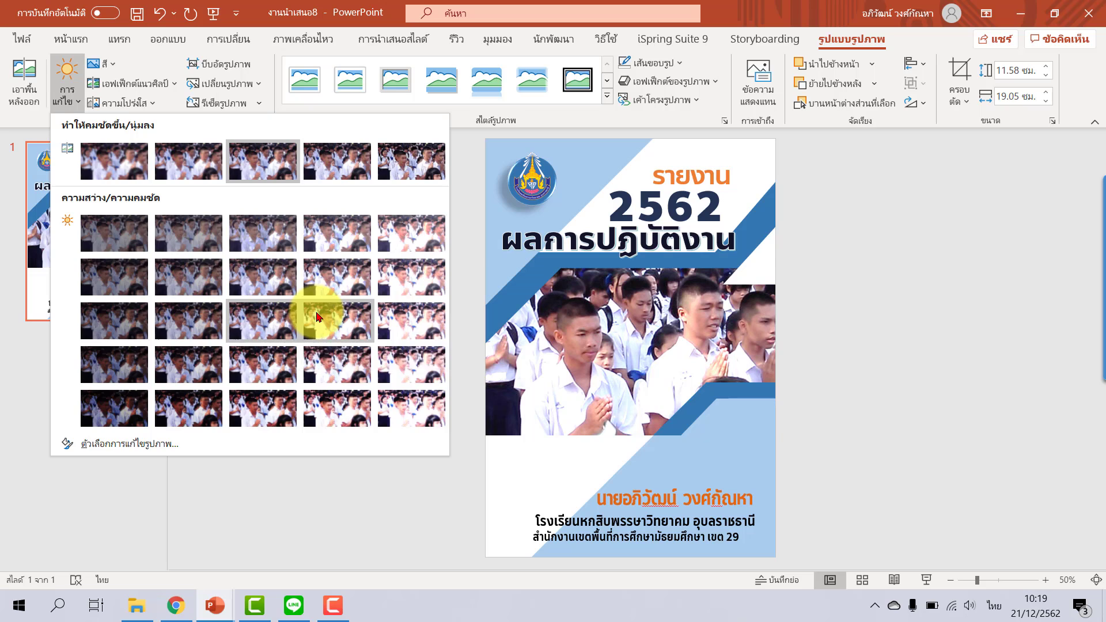
pyautogui.click(316, 316)
pyautogui.click(864, 380)
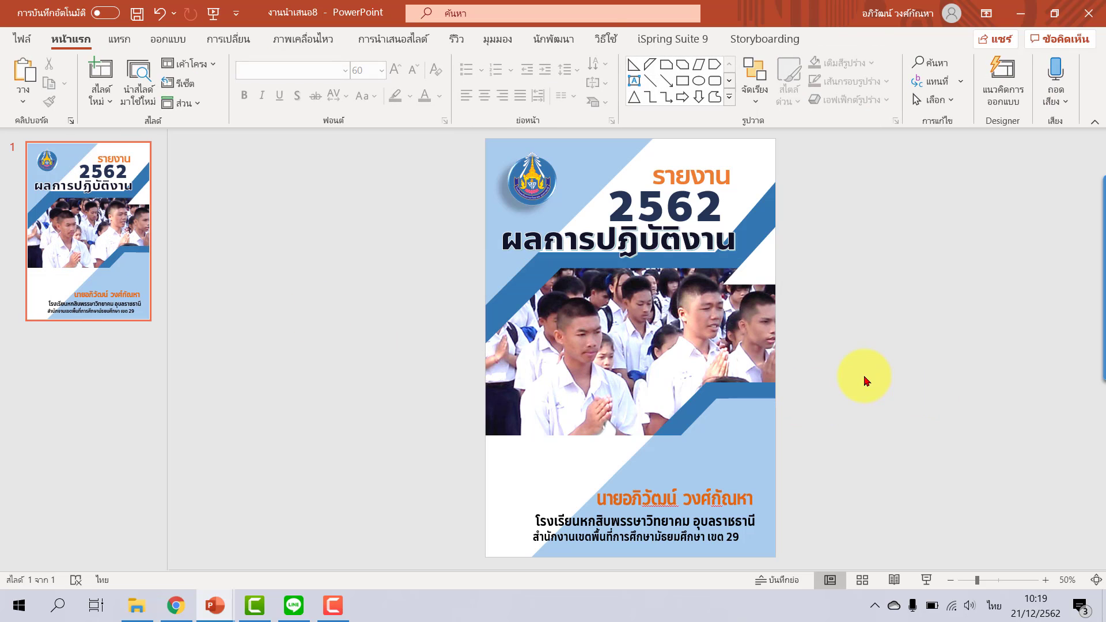